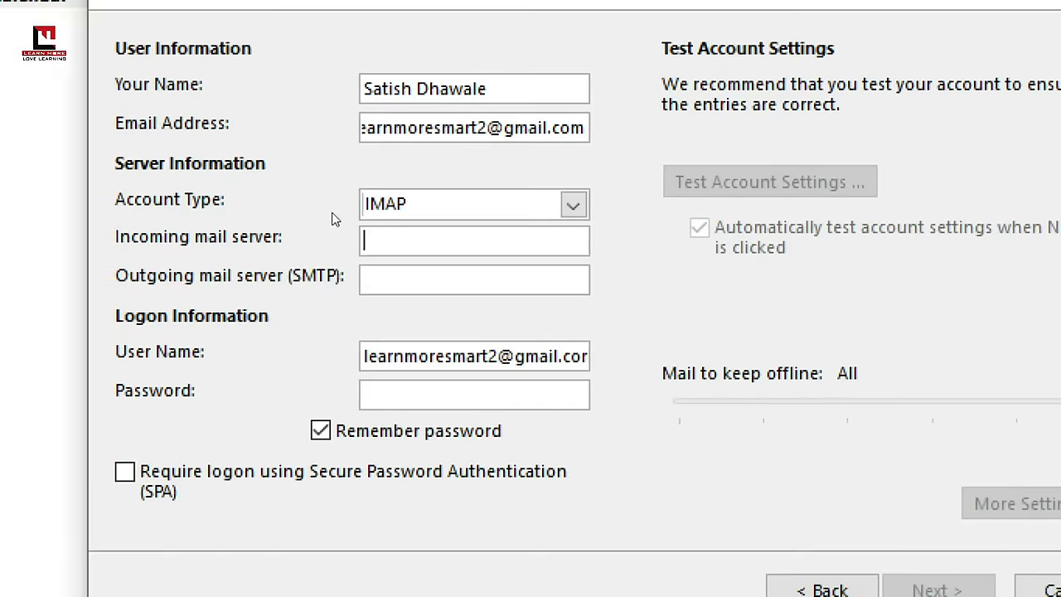
# With imap.gmail.com as incoming server, move to the Outgoing mail server field and start typing 'sm'
pyautogui.press('Tab')
pyautogui.write('sm')
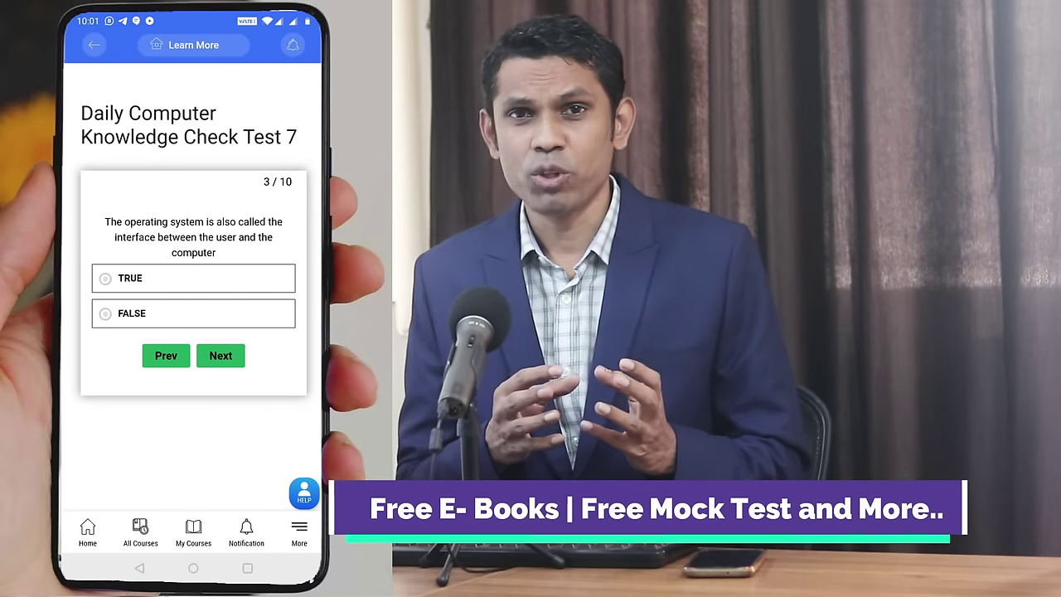
pyautogui.click(194, 277)
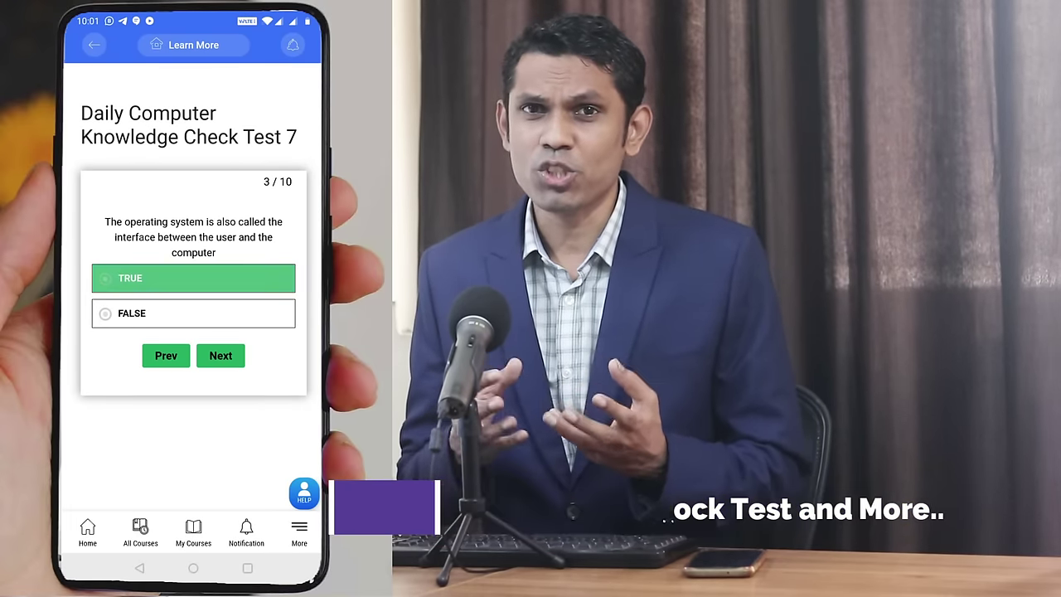
pyautogui.click(221, 354)
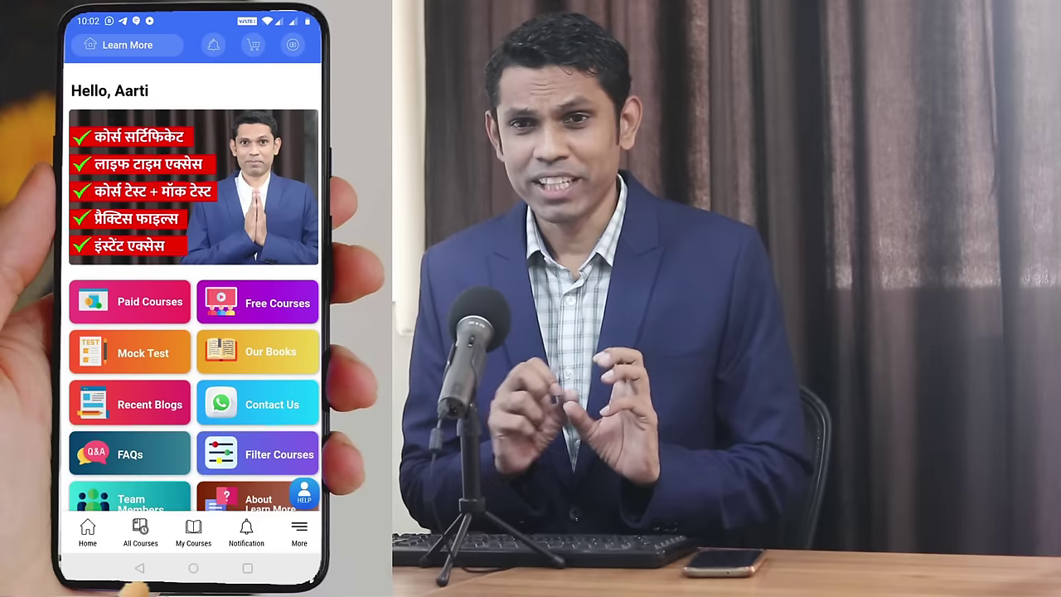
pyautogui.click(145, 300)
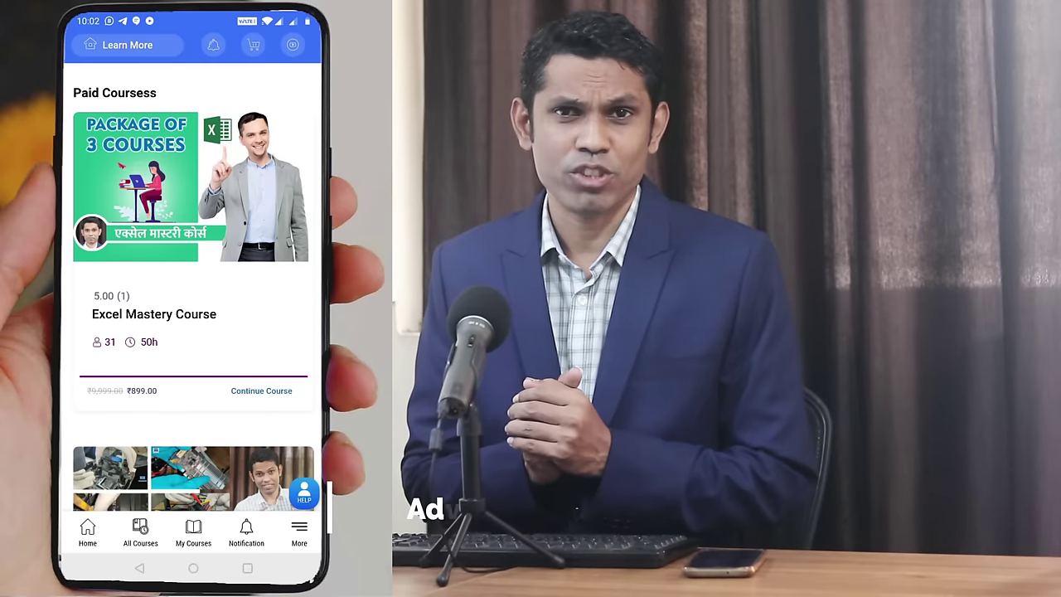
pyautogui.scroll(-5, 193, 290)
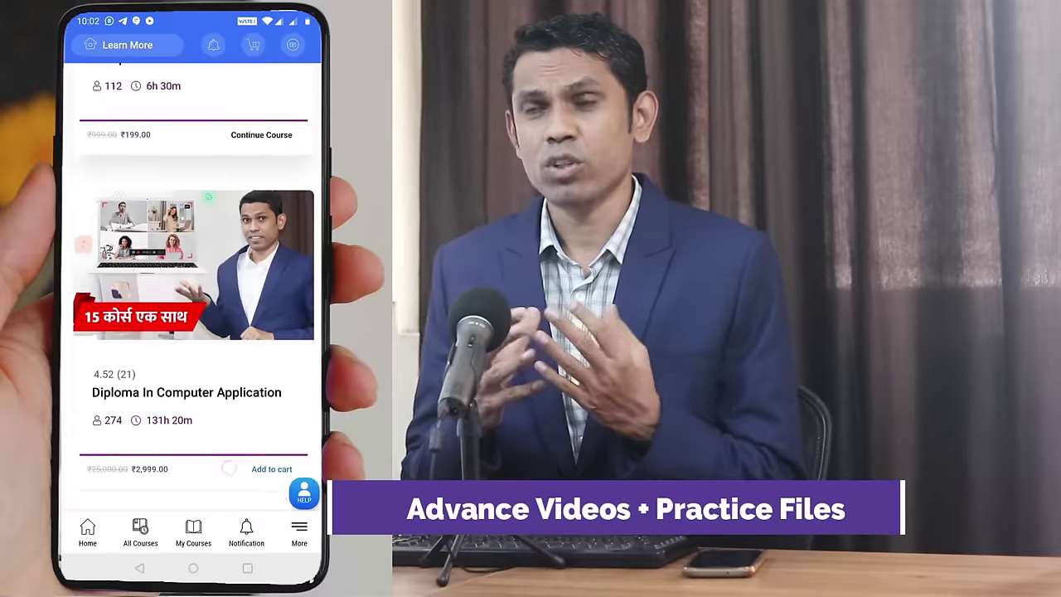
pyautogui.scroll(-2, 194, 290)
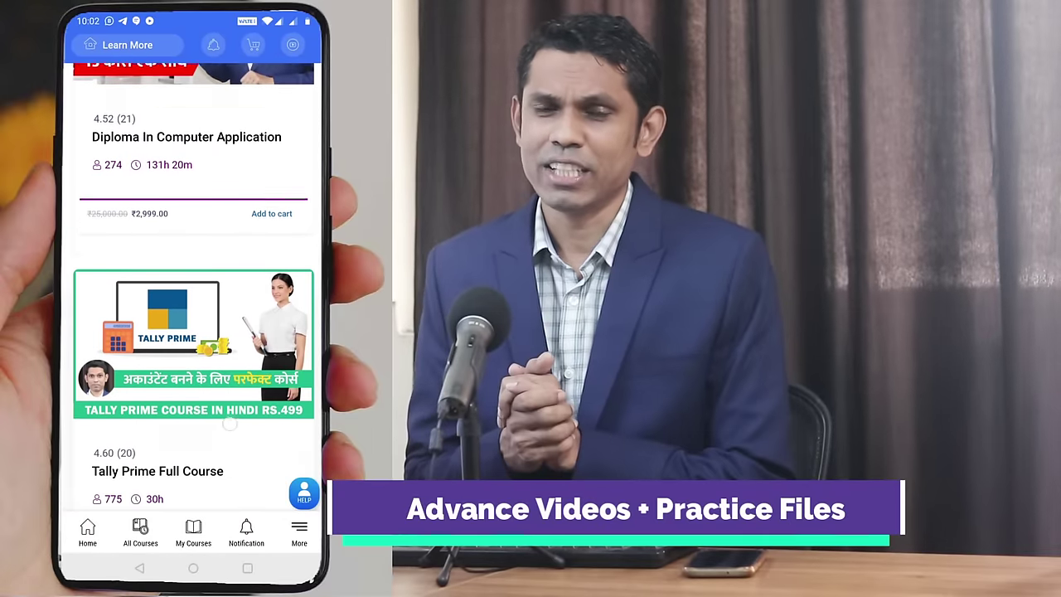
pyautogui.scroll(-2, 194, 291)
pyautogui.scroll(-6, 194, 291)
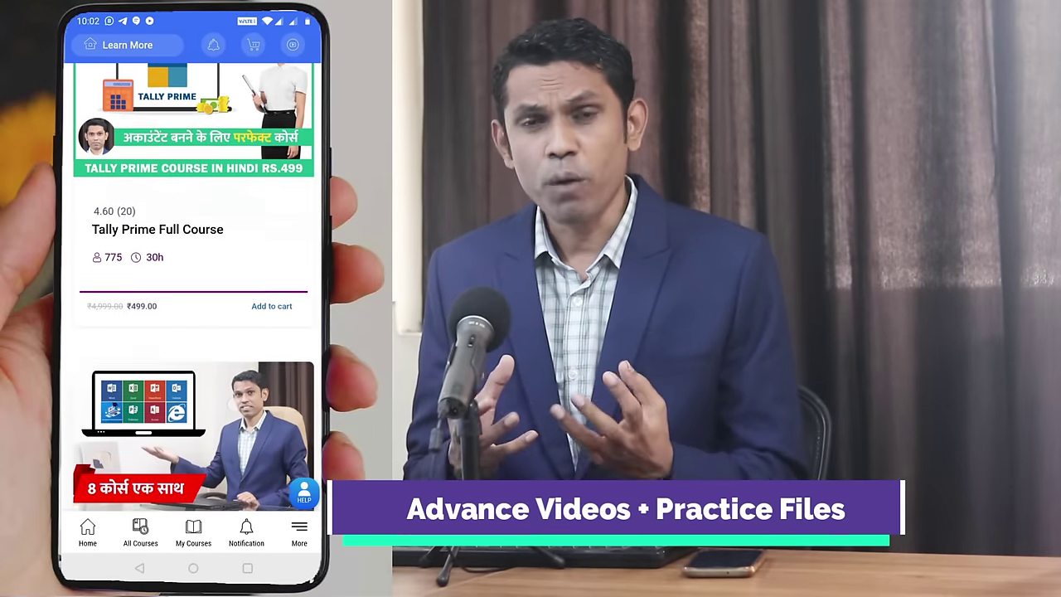
pyautogui.scroll(-5, 193, 290)
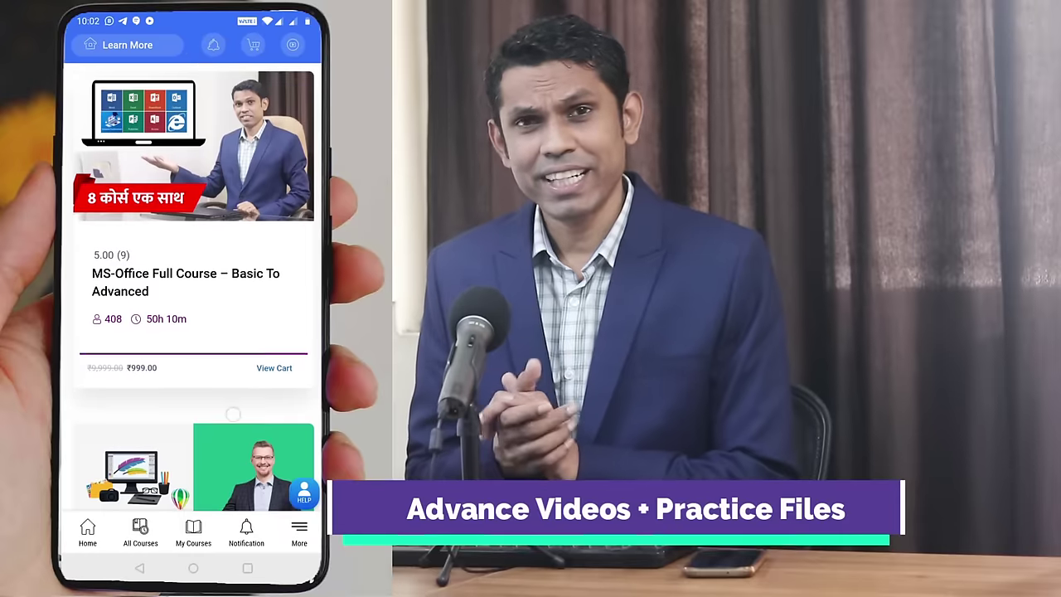
pyautogui.scroll(-6, 193, 290)
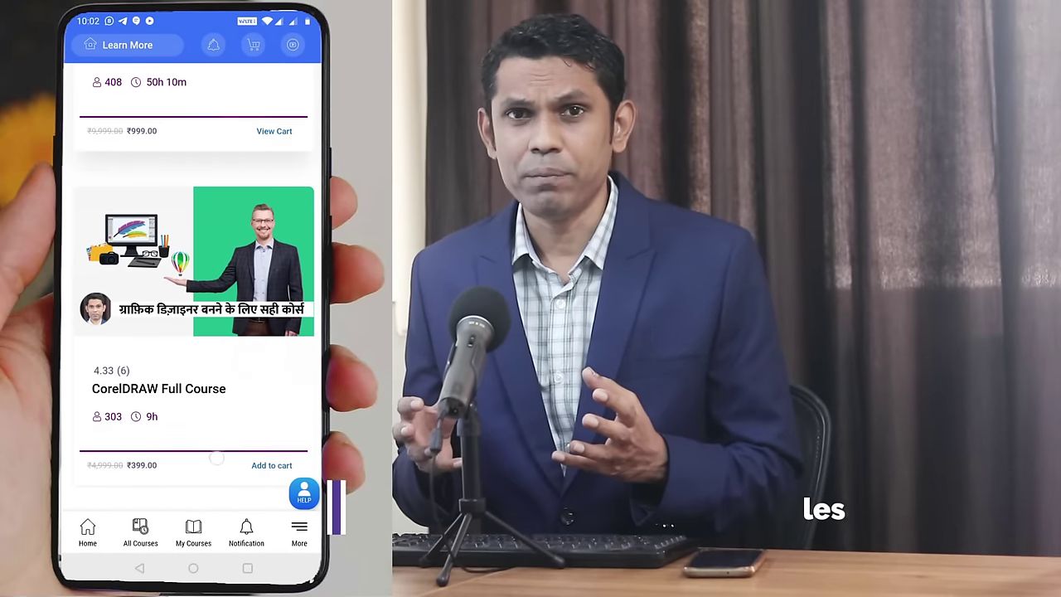
pyautogui.scroll(-10, 193, 290)
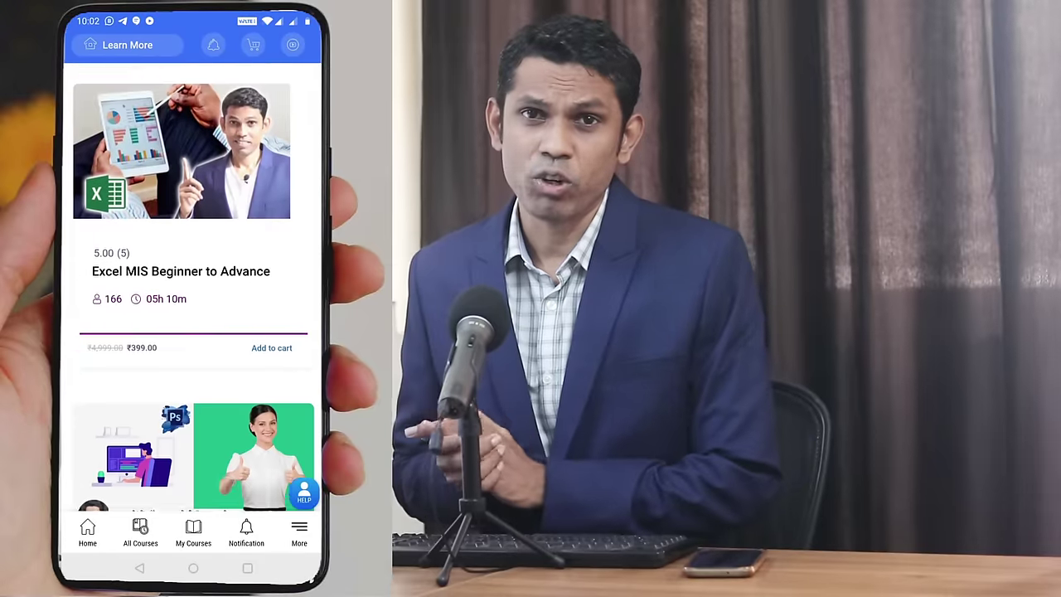
pyautogui.scroll(-7, 193, 290)
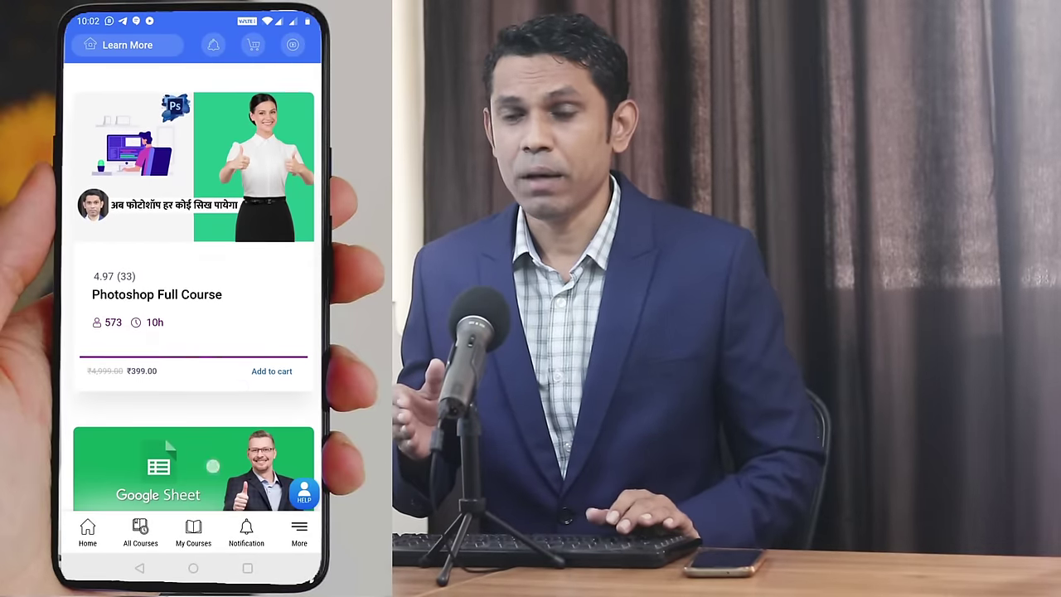
pyautogui.scroll(-8, 193, 290)
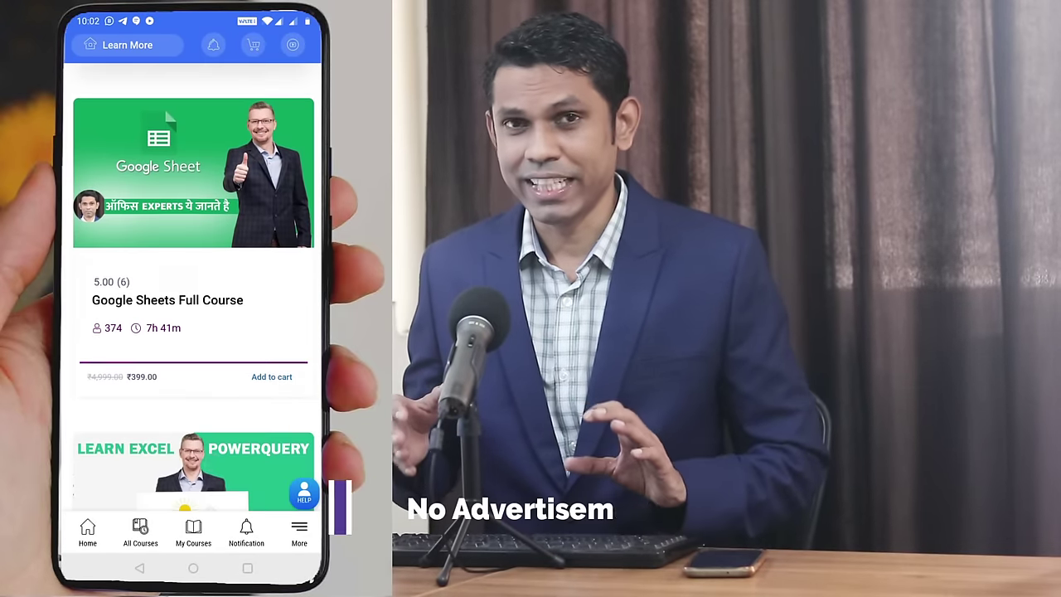
pyautogui.scroll(-7, 193, 290)
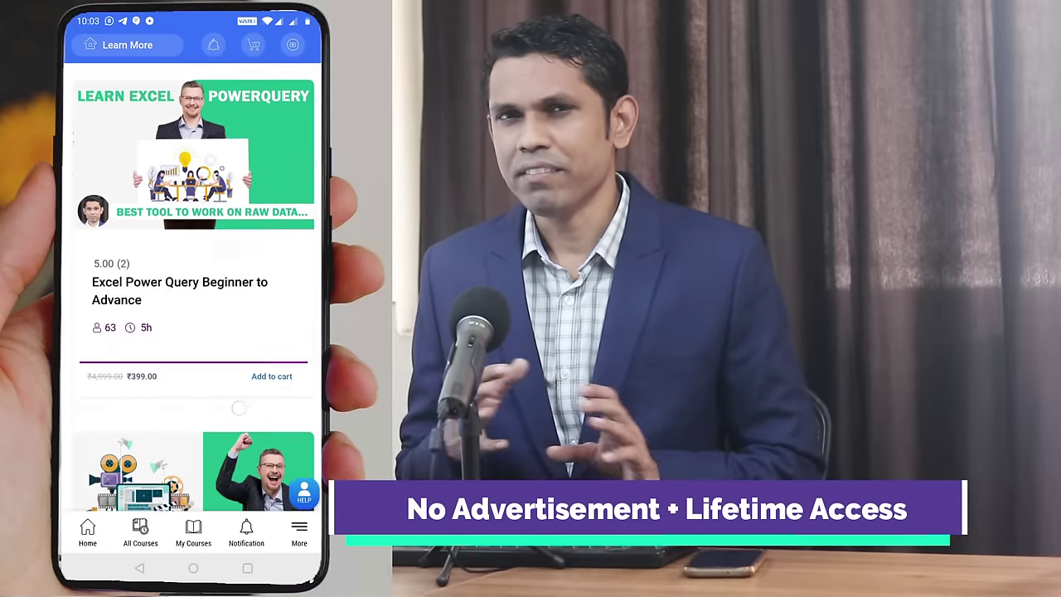
pyautogui.scroll(-8, 193, 291)
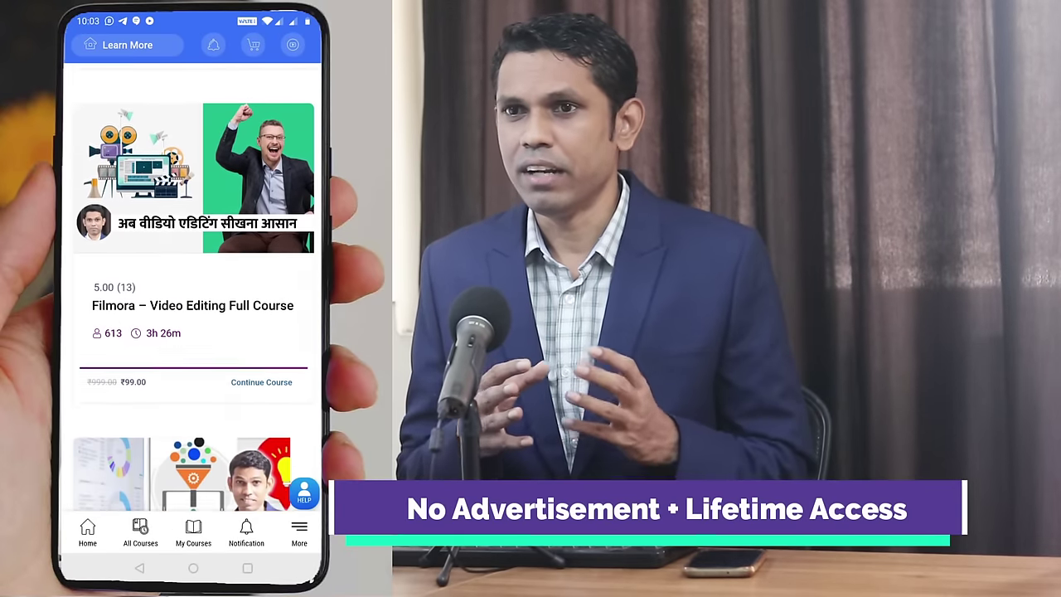
pyautogui.scroll(-9, 207, 472)
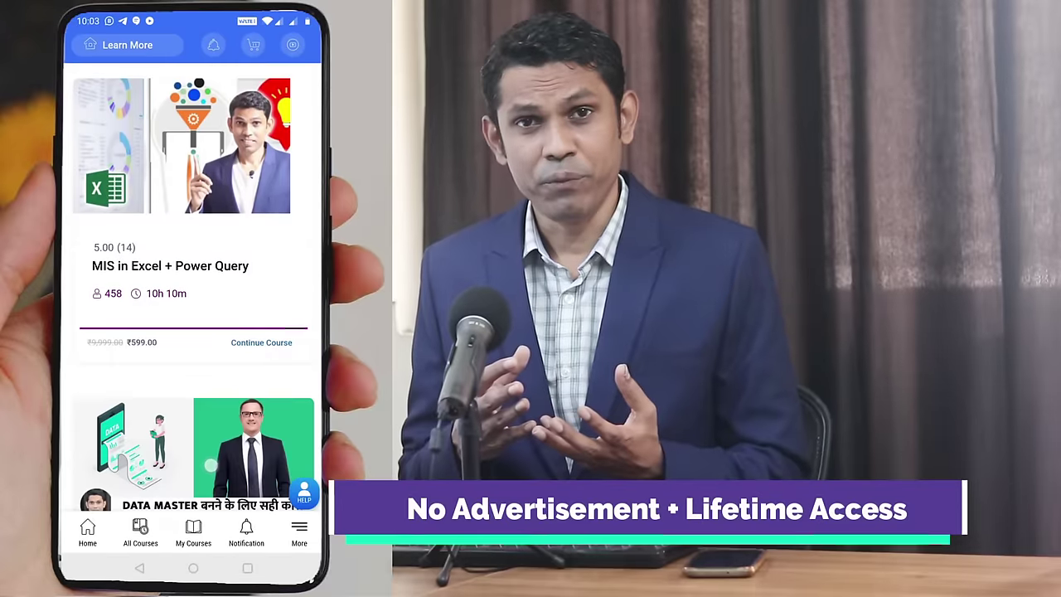
pyautogui.scroll(-7, 212, 457)
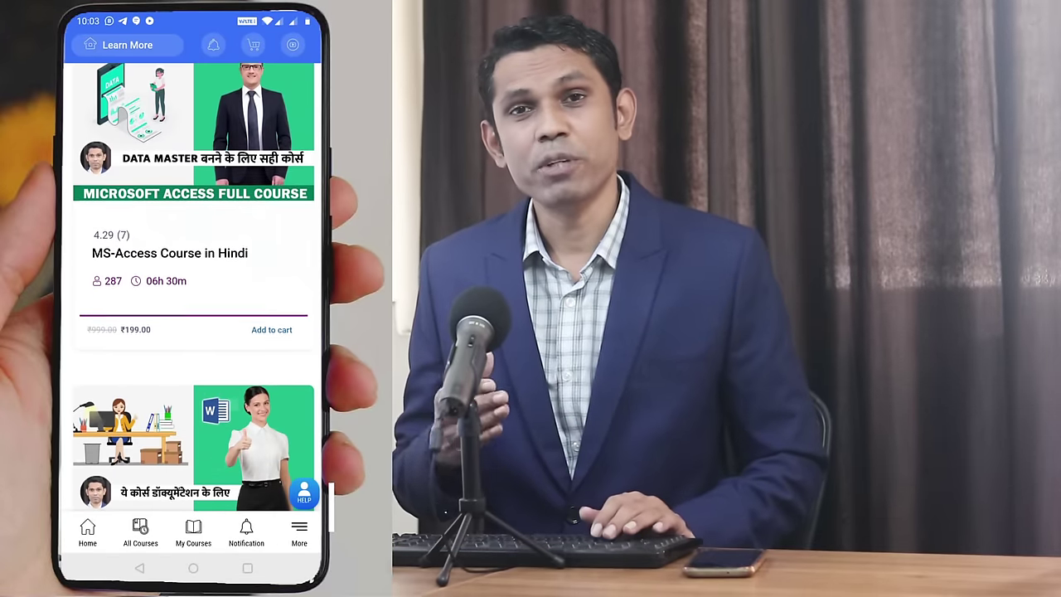
pyautogui.scroll(-8, 218, 445)
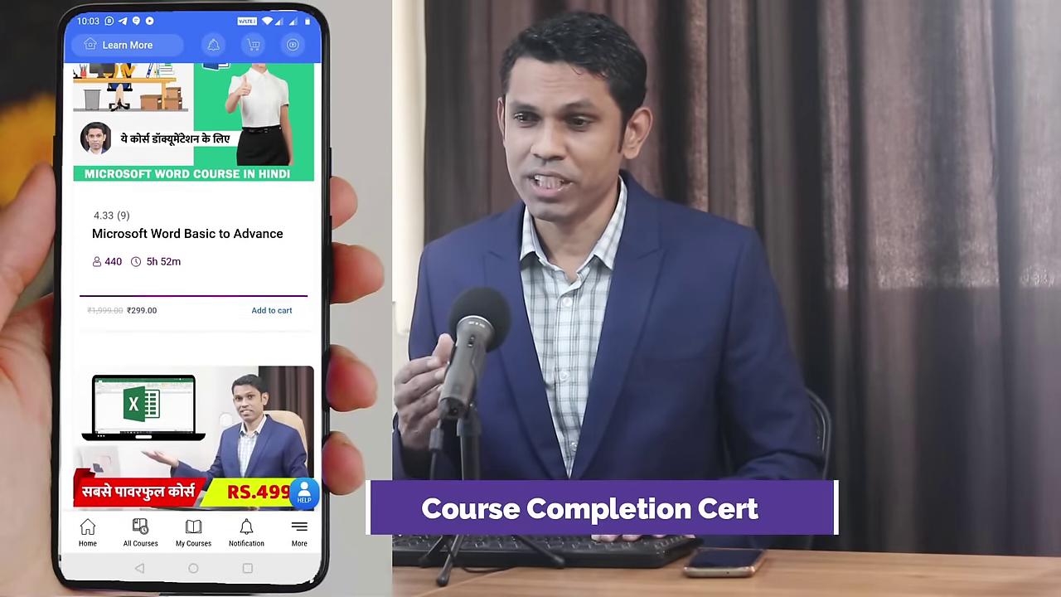
pyautogui.scroll(-1, 193, 291)
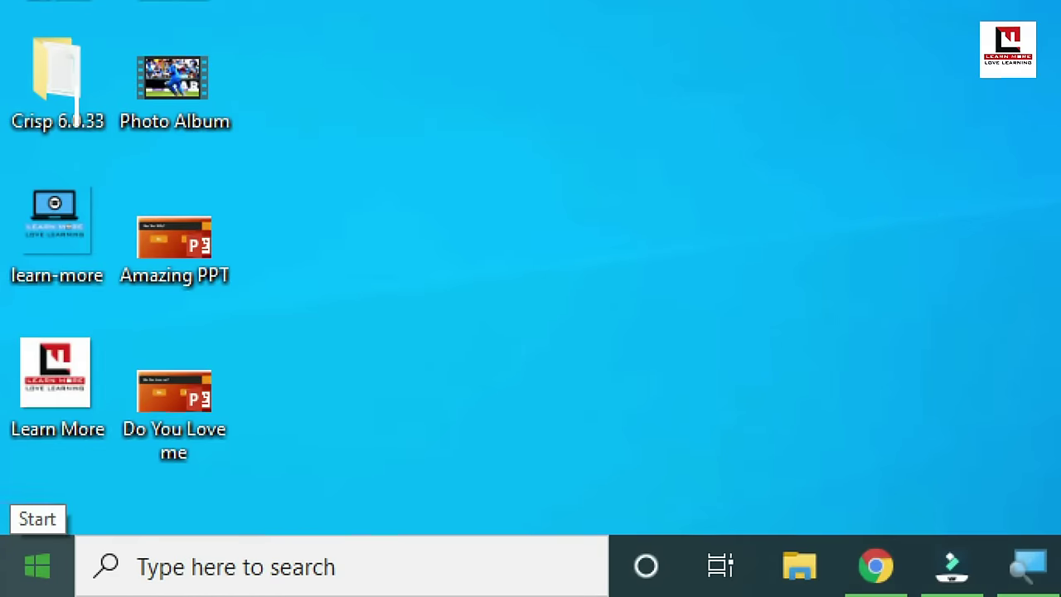
# Launch Outlook by running OUTLOOK from the Windows Run dialog
pyautogui.press('super+r')
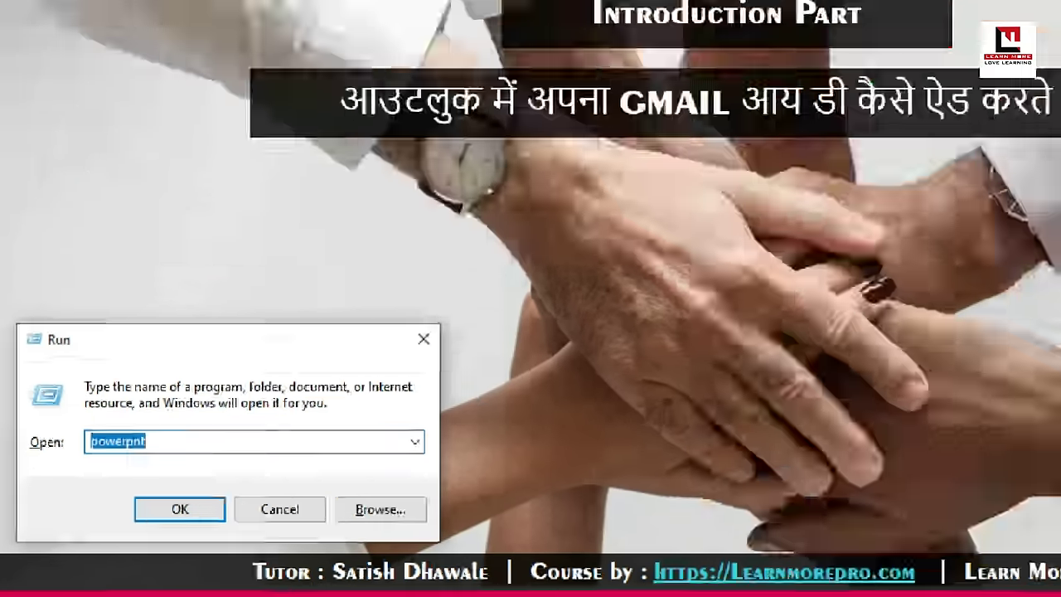
pyautogui.write('OUTLOOK')
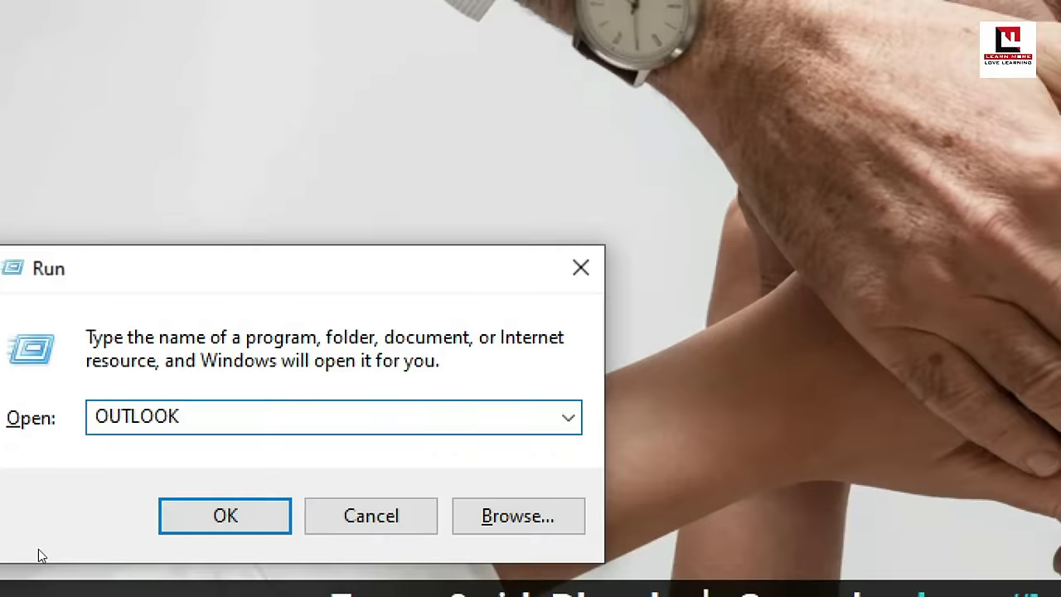
pyautogui.press('Return')
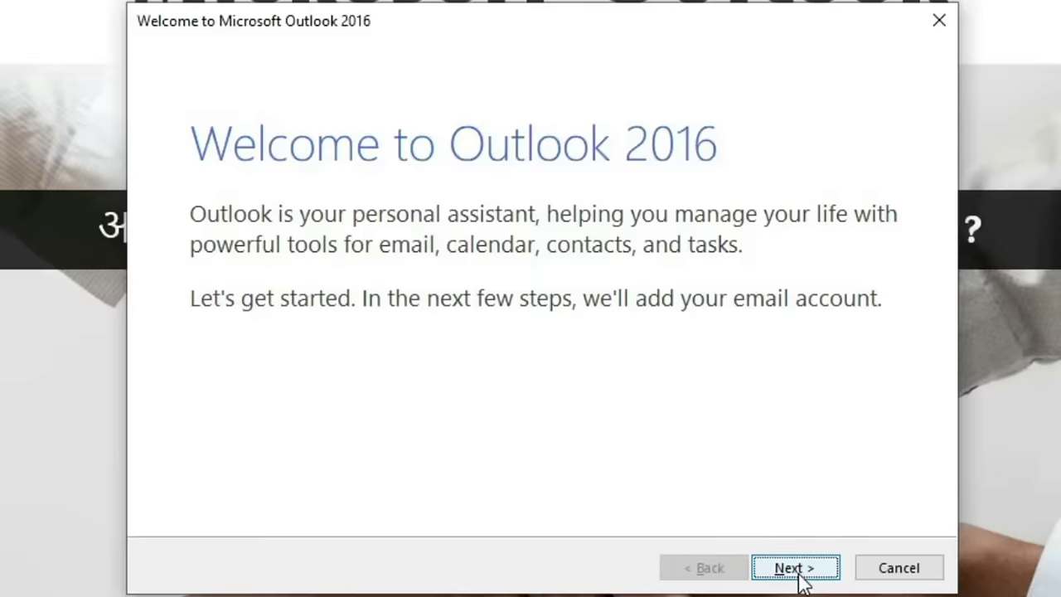
# Decline adding an email account and finish setup with 'Use Outlook without an email account'
pyautogui.click(798, 569)
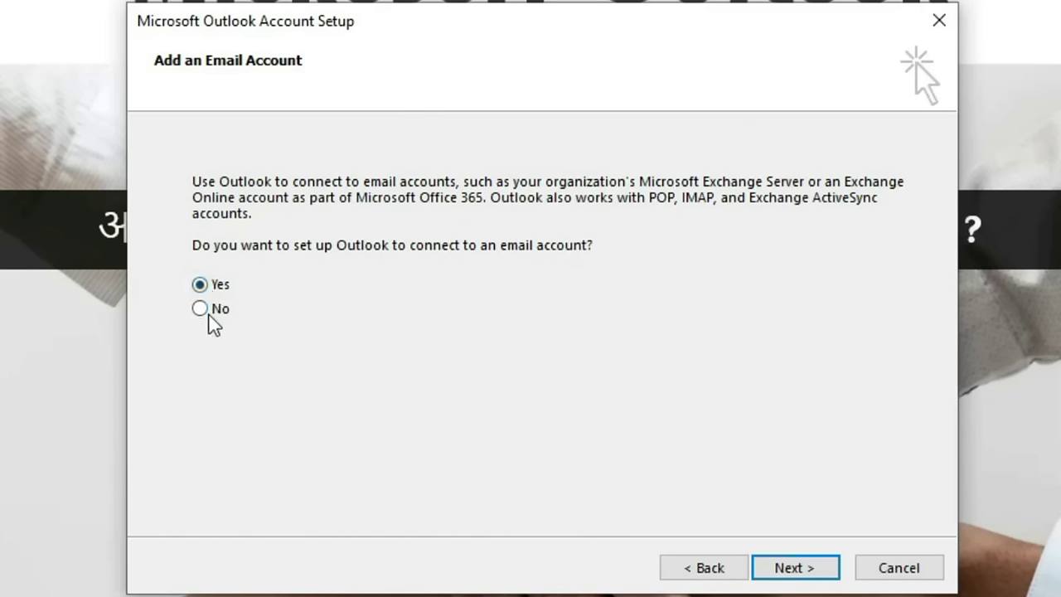
pyautogui.click(211, 311)
pyautogui.click(787, 568)
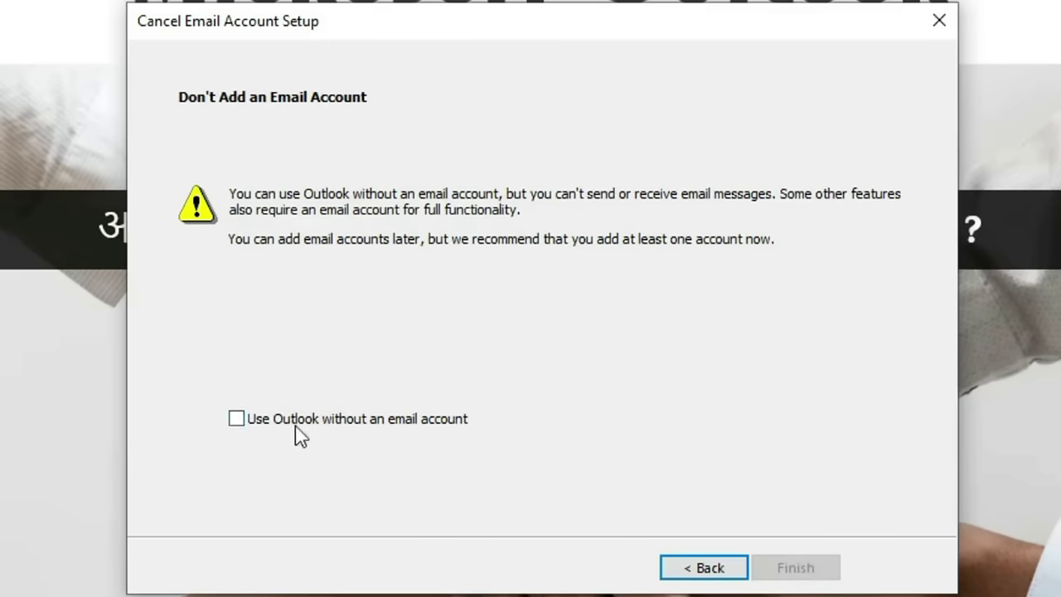
pyautogui.click(286, 422)
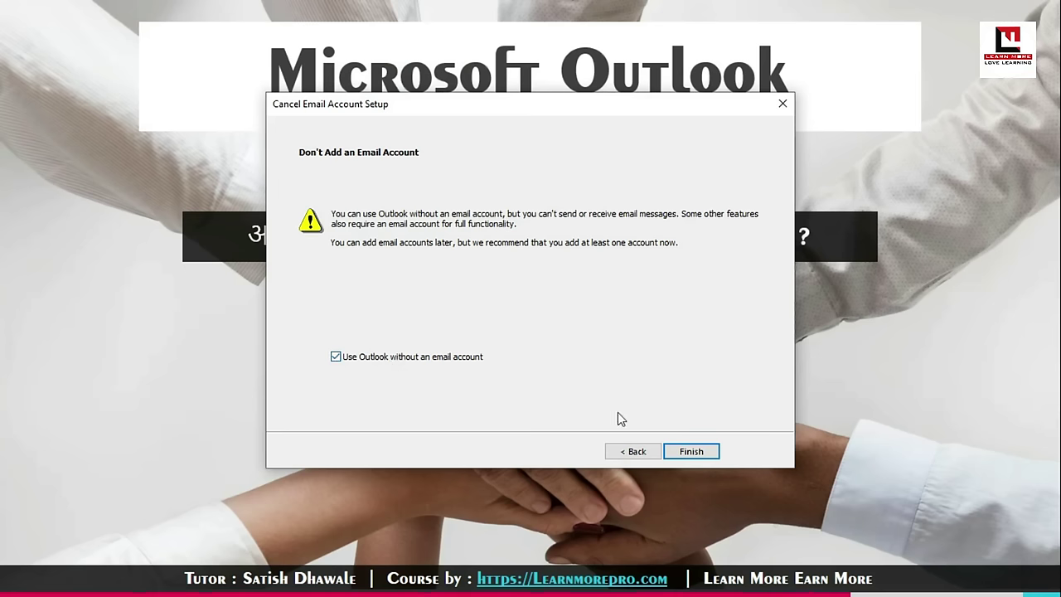
pyautogui.click(696, 452)
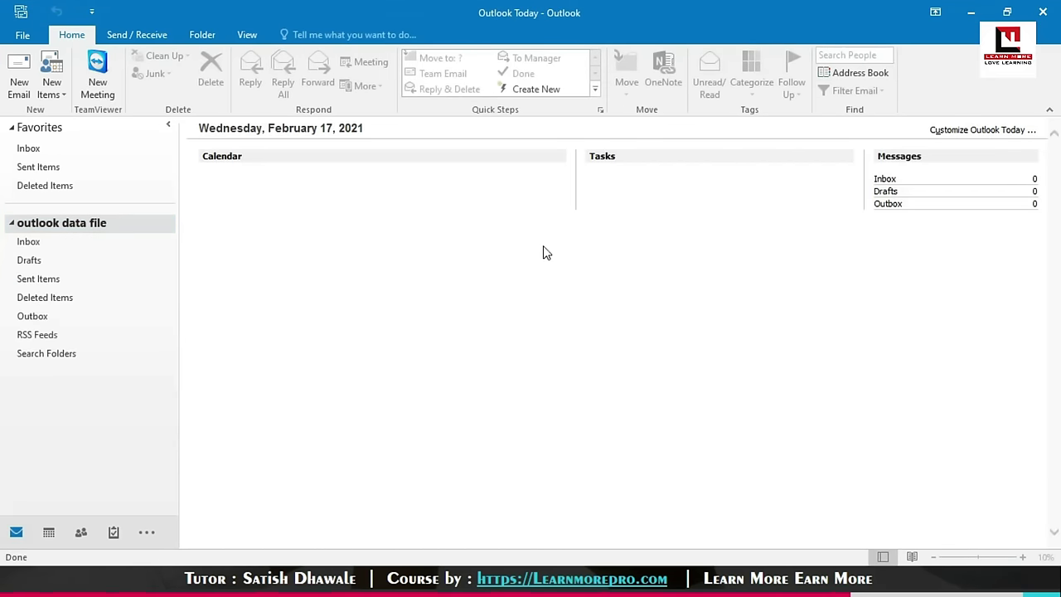
# Open File > Info and choose Add Account
pyautogui.click(22, 35)
pyautogui.click(23, 37)
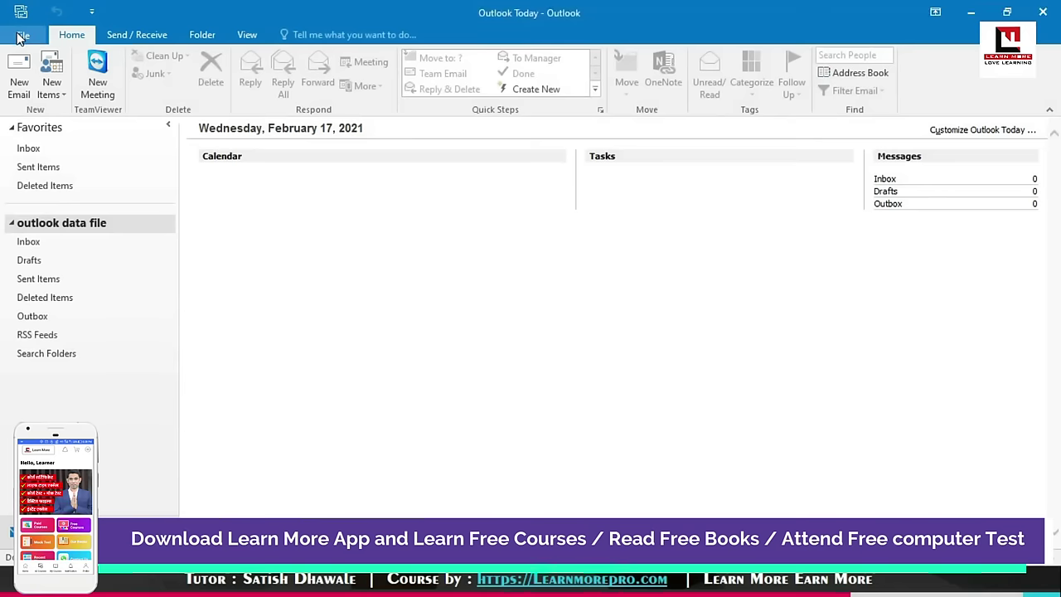
pyautogui.click(21, 36)
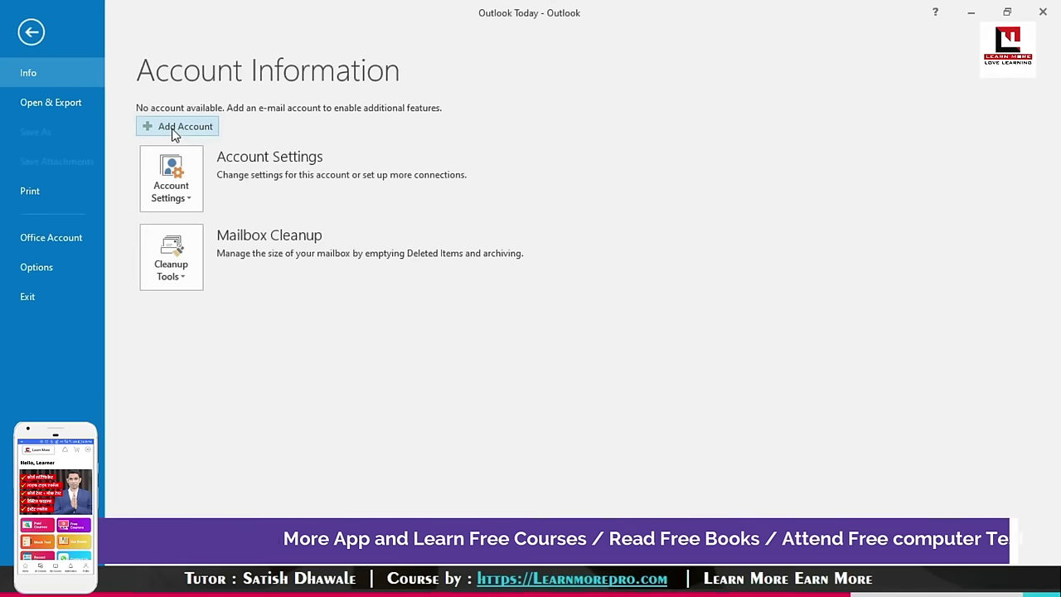
pyautogui.click(173, 130)
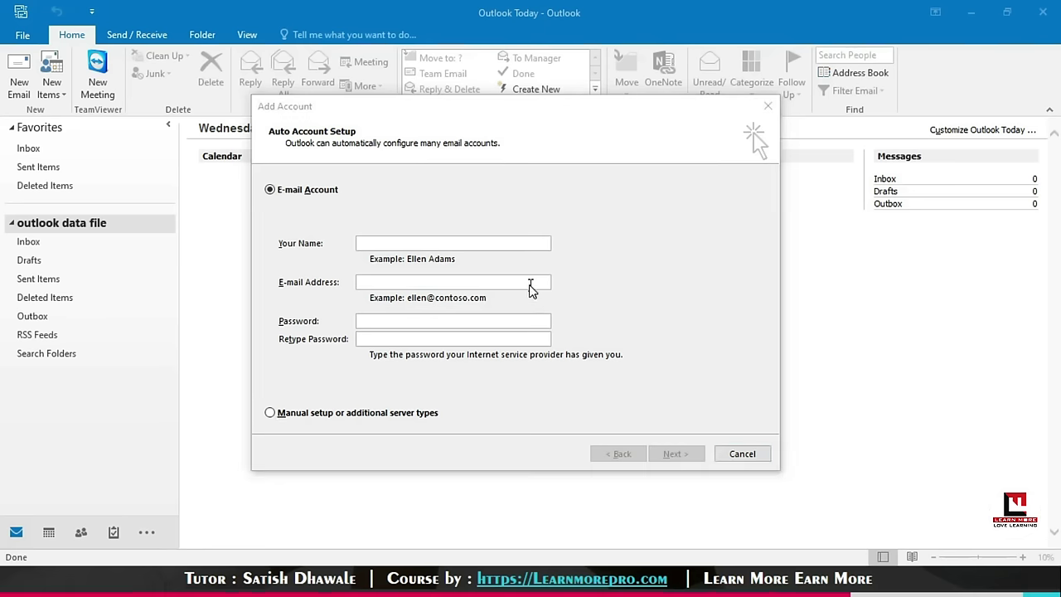
# Switch from Outlook to the Chrome window showing the Gmail inbox
pyautogui.hotkey('alt', 'Tab')
pyautogui.click(373, 414)
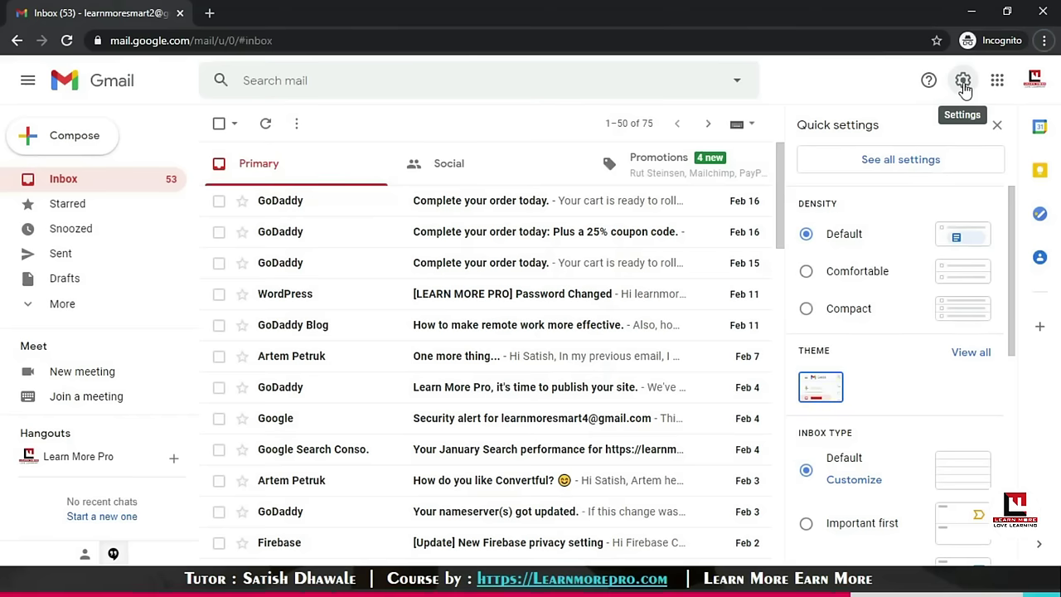
# Open Gmail's full settings on the Forwarding and POP/IMAP tab
pyautogui.click(934, 171)
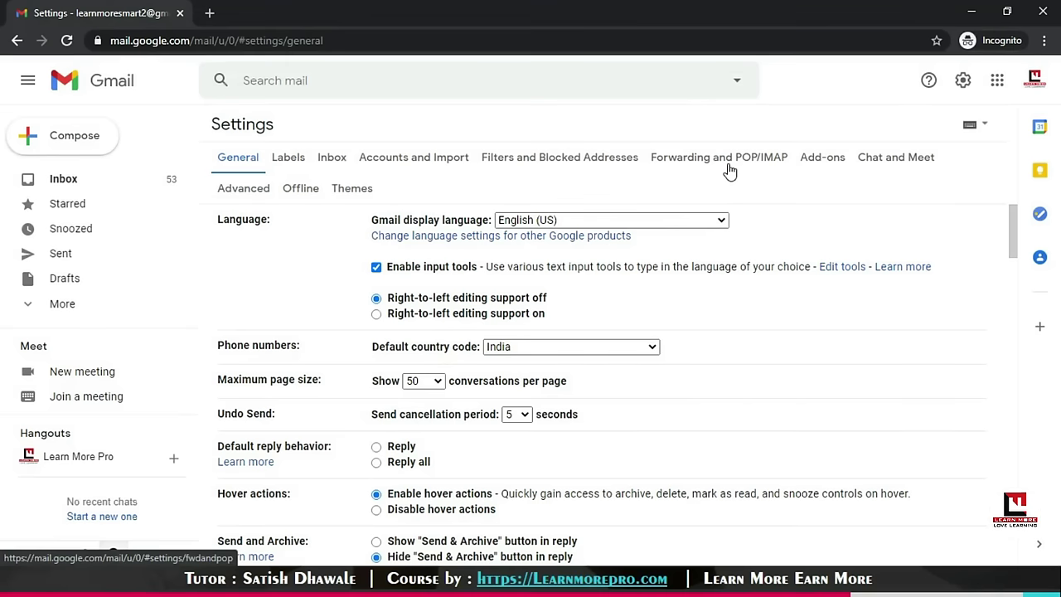
pyautogui.click(738, 162)
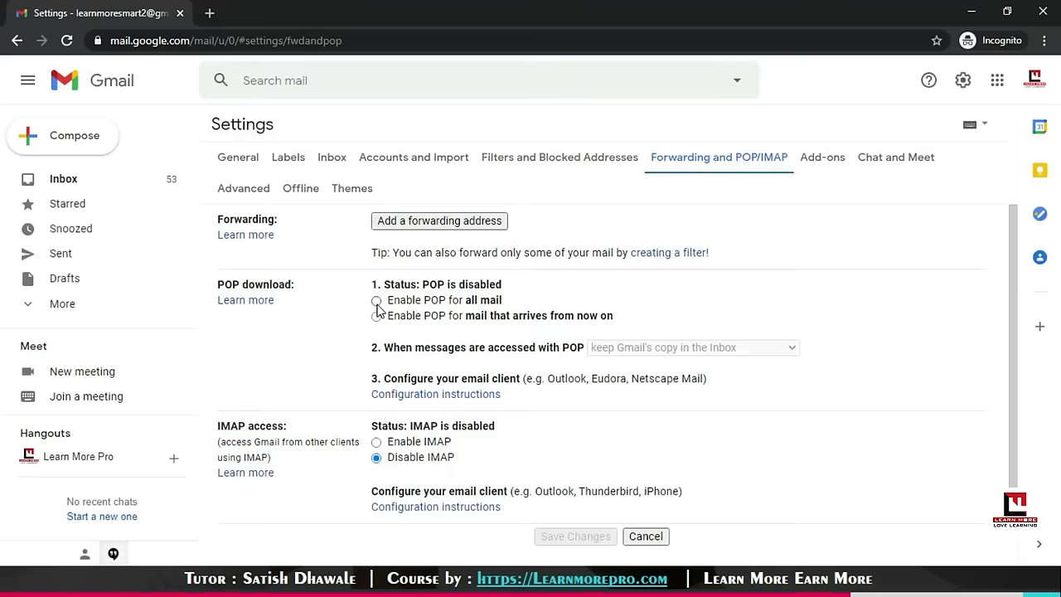
# Choose Enable POP for all mail and Enable IMAP, then save the changes
pyautogui.click(378, 303)
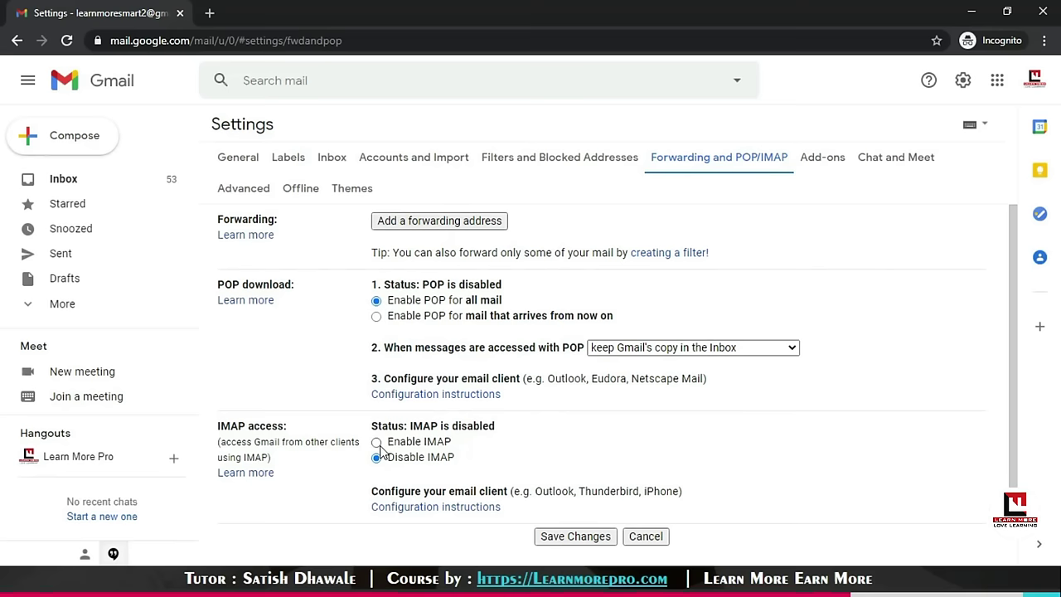
pyautogui.click(377, 443)
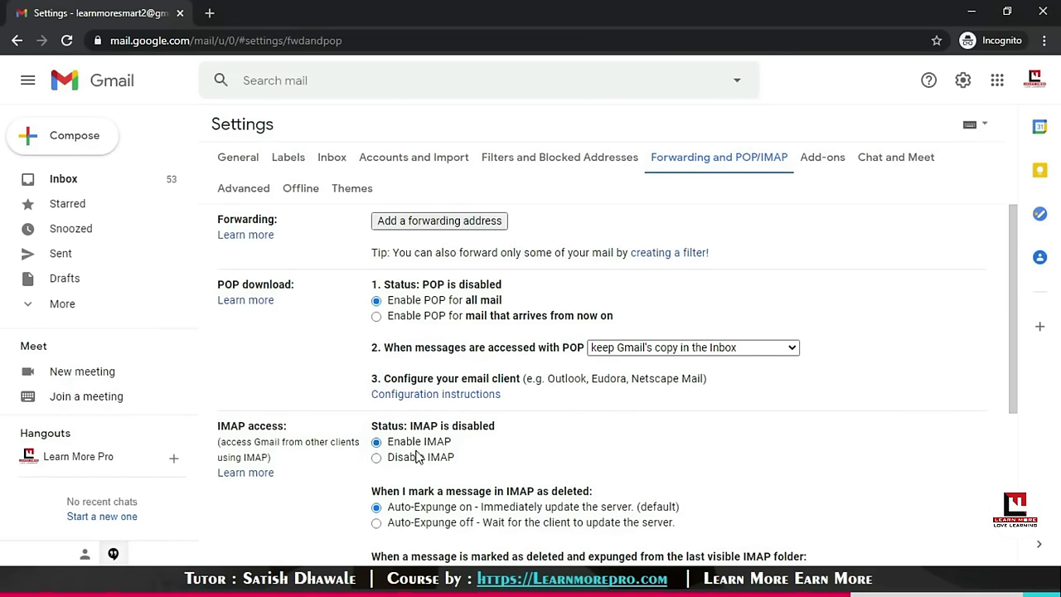
pyautogui.scroll(-3, 417, 454)
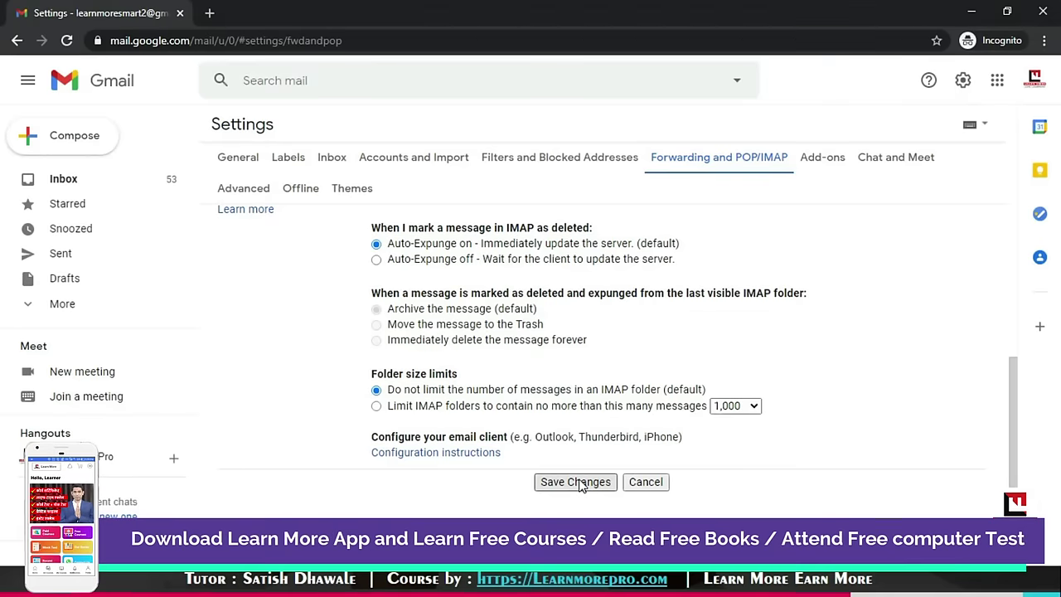
pyautogui.click(575, 482)
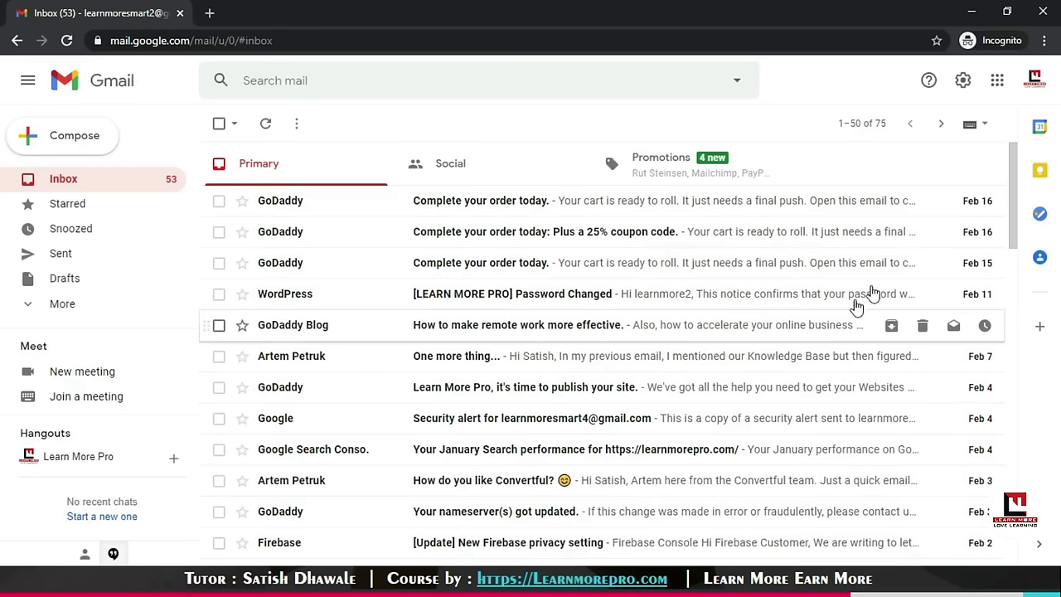
# Open the Google account menu from the profile avatar at the top right
pyautogui.click(1034, 81)
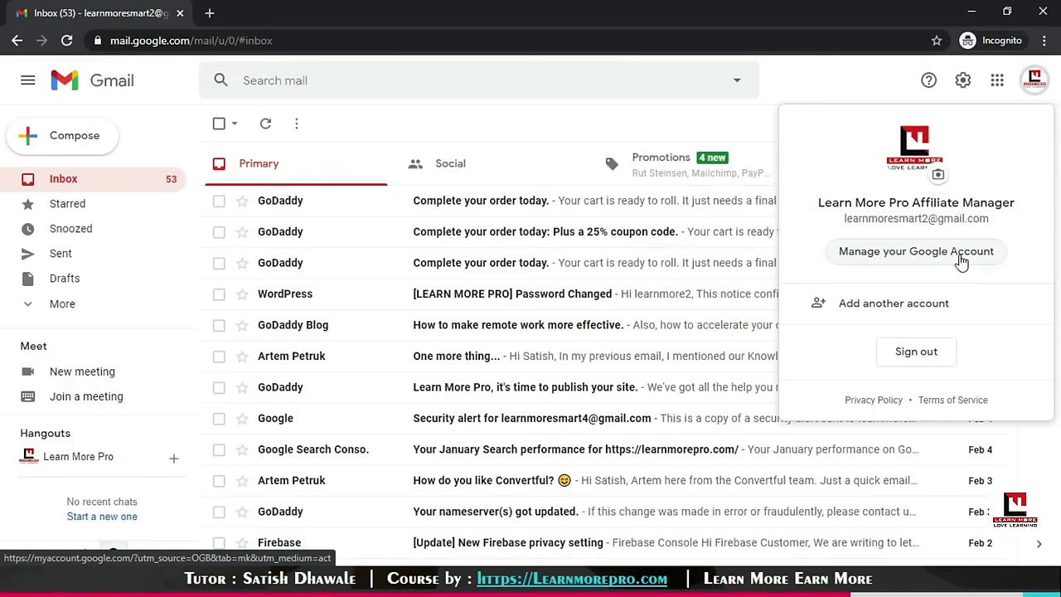
# Go to Manage your Google Account > Security and open Less secure app access
pyautogui.click(961, 261)
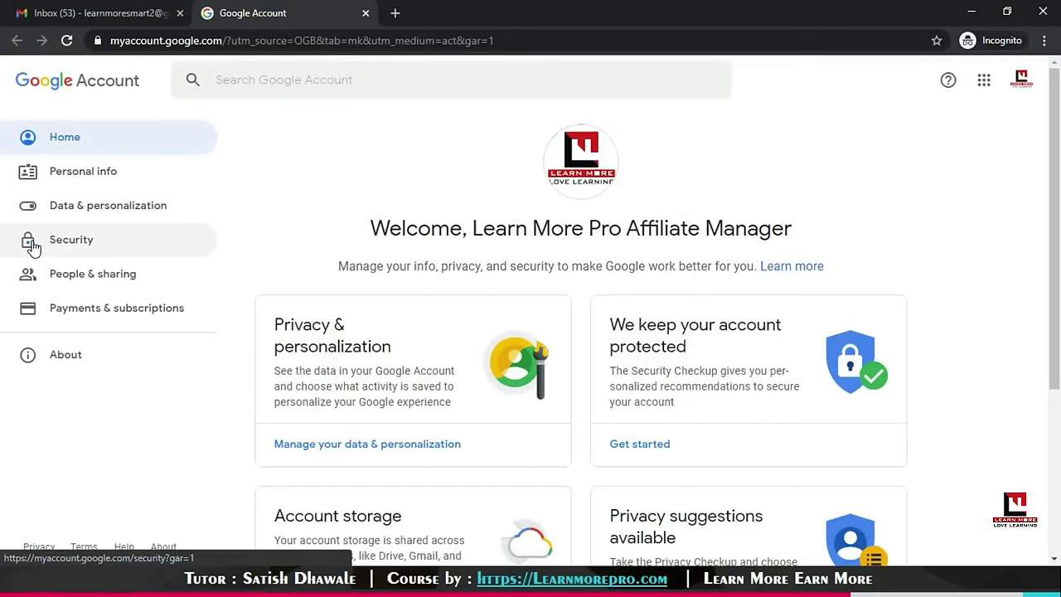
pyautogui.click(31, 246)
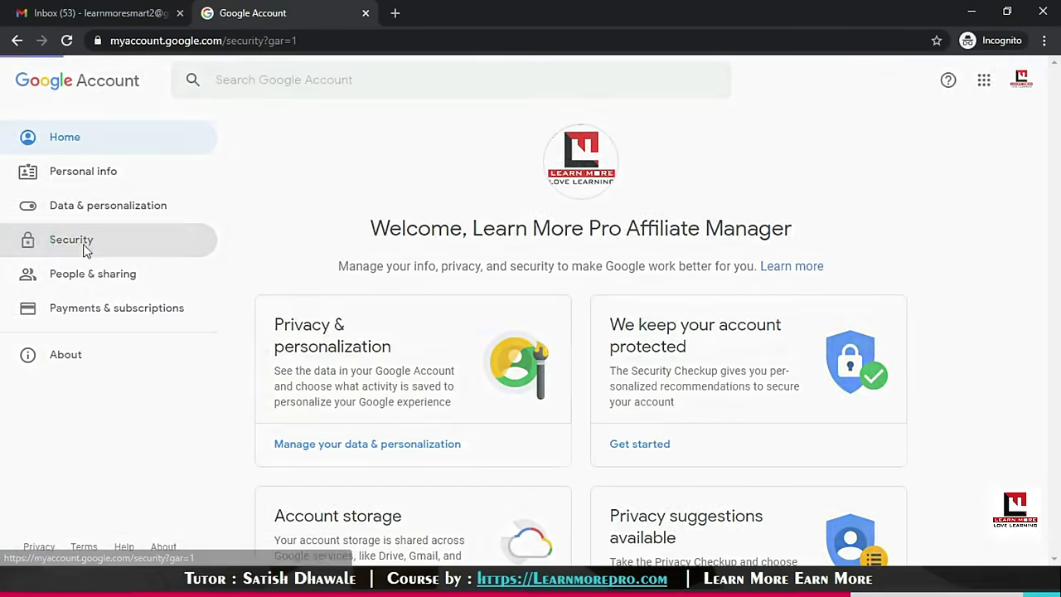
pyautogui.scroll(-1, 412, 392)
pyautogui.scroll(-7, 412, 390)
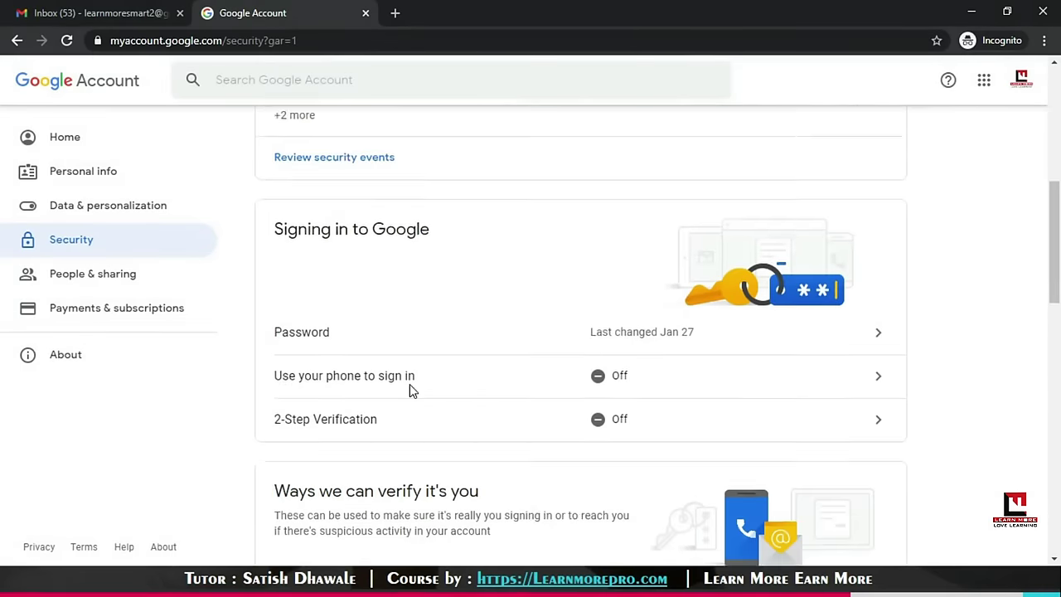
pyautogui.scroll(-7, 393, 291)
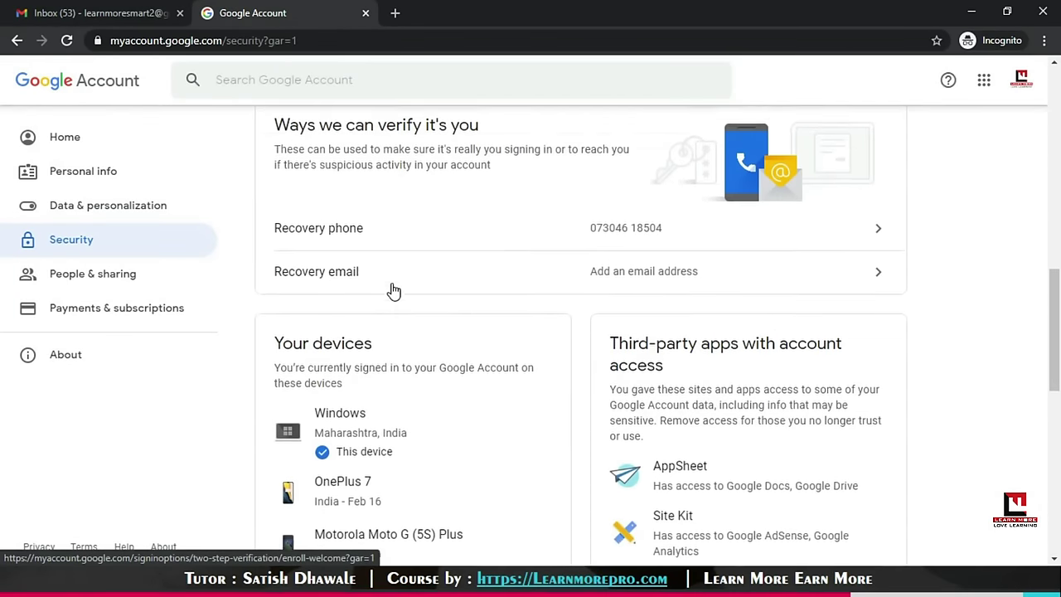
pyautogui.scroll(-1, 393, 292)
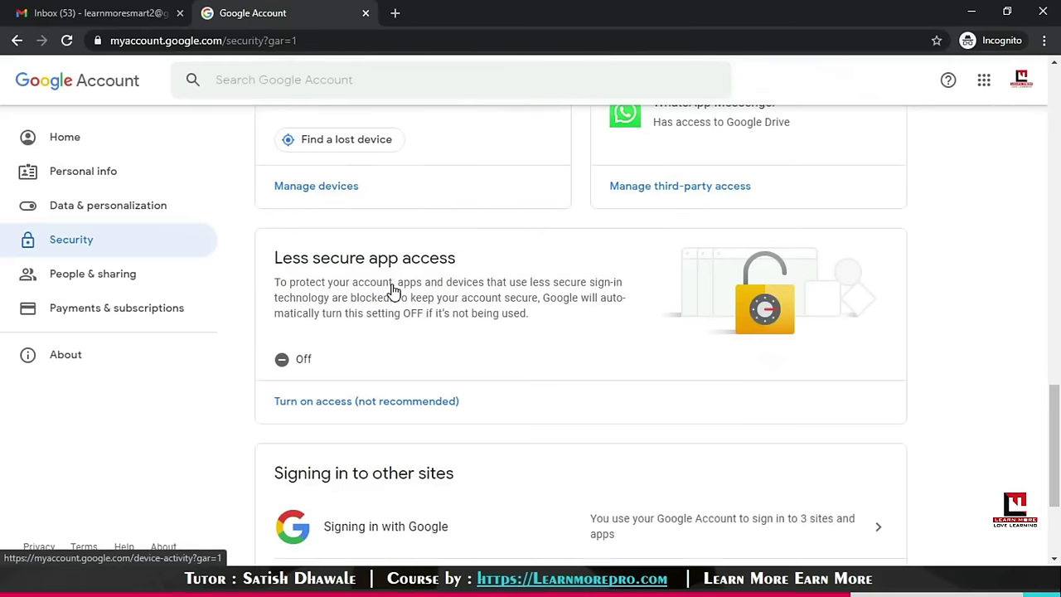
pyautogui.scroll(-1, 393, 291)
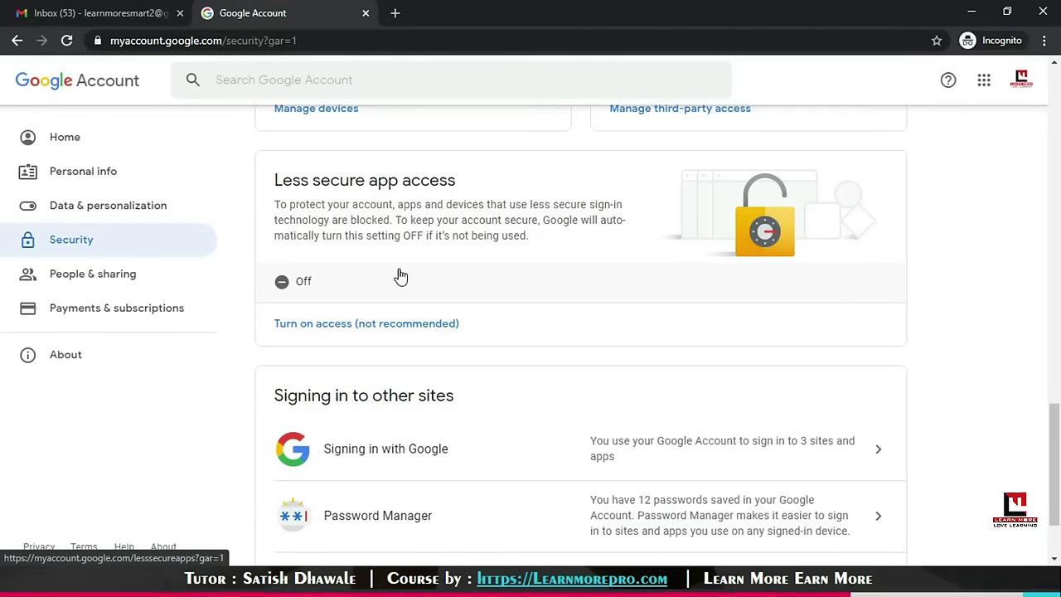
pyautogui.click(341, 266)
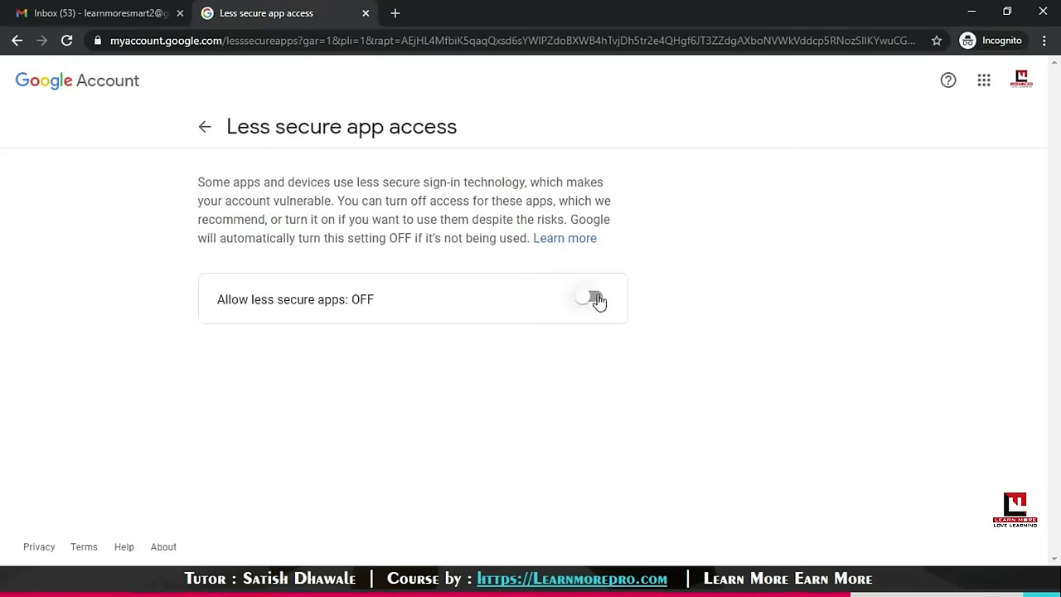
# Switch Allow less secure apps ON, confirm it reads On under Security, then return to Outlook
pyautogui.click(596, 300)
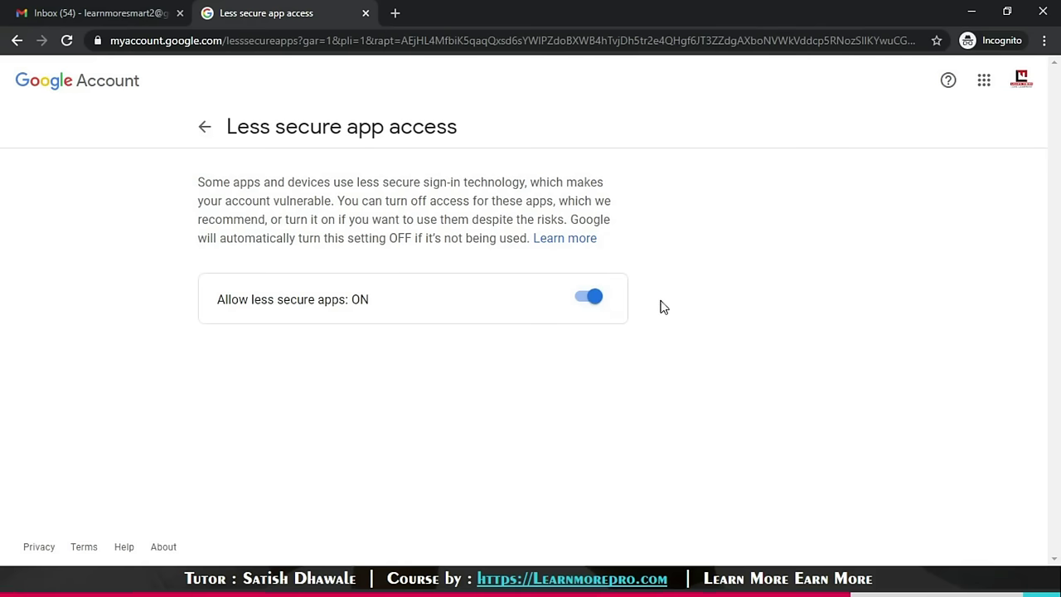
pyautogui.click(1020, 83)
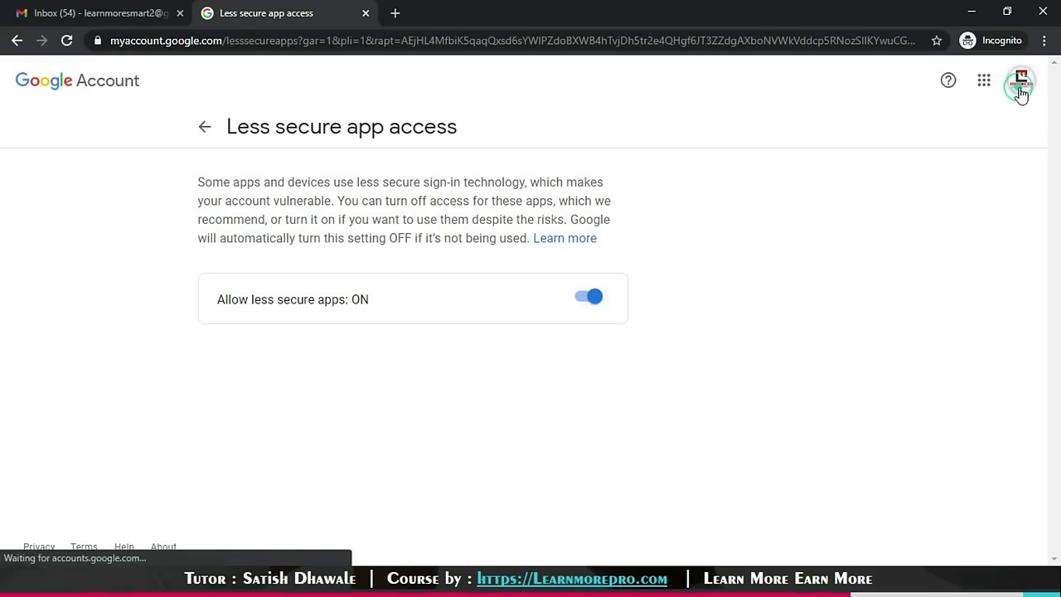
pyautogui.click(912, 252)
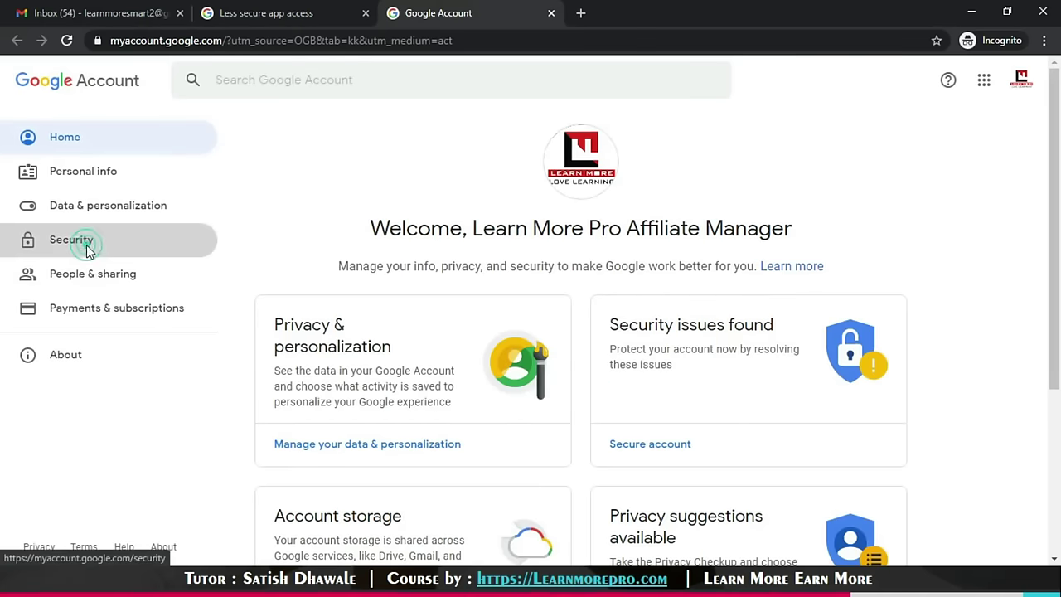
pyautogui.click(83, 241)
pyautogui.scroll(-6, 418, 286)
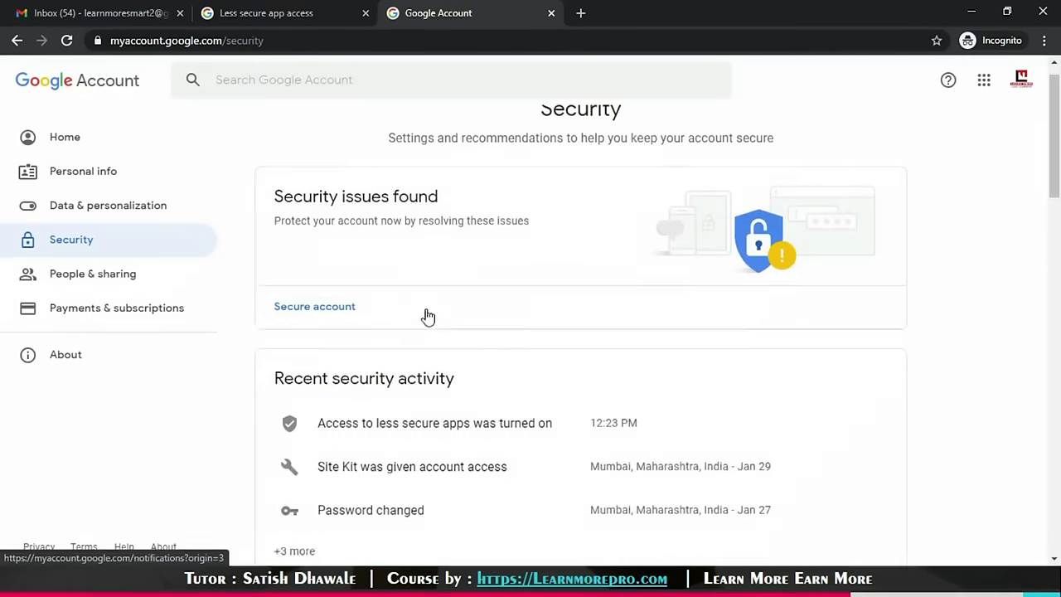
pyautogui.scroll(-15, 431, 320)
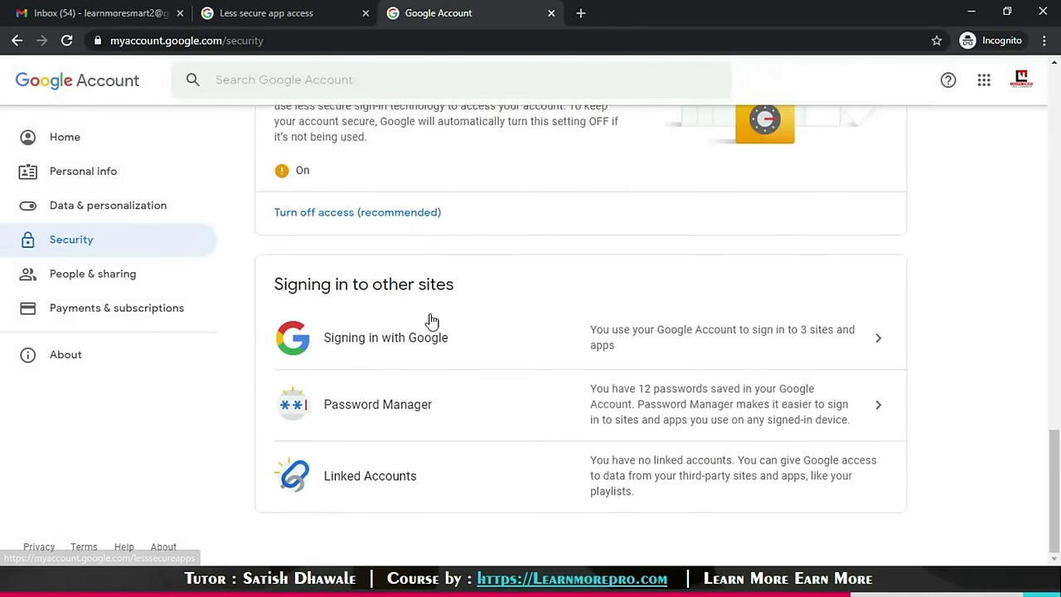
pyautogui.scroll(2, 368, 247)
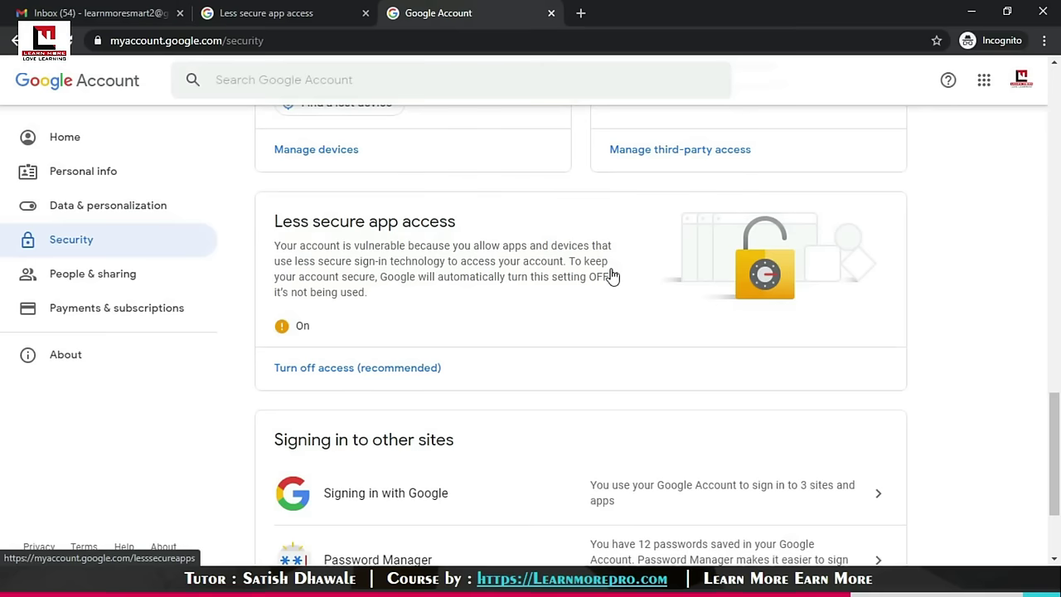
pyautogui.hotkey('alt', 'Tab')
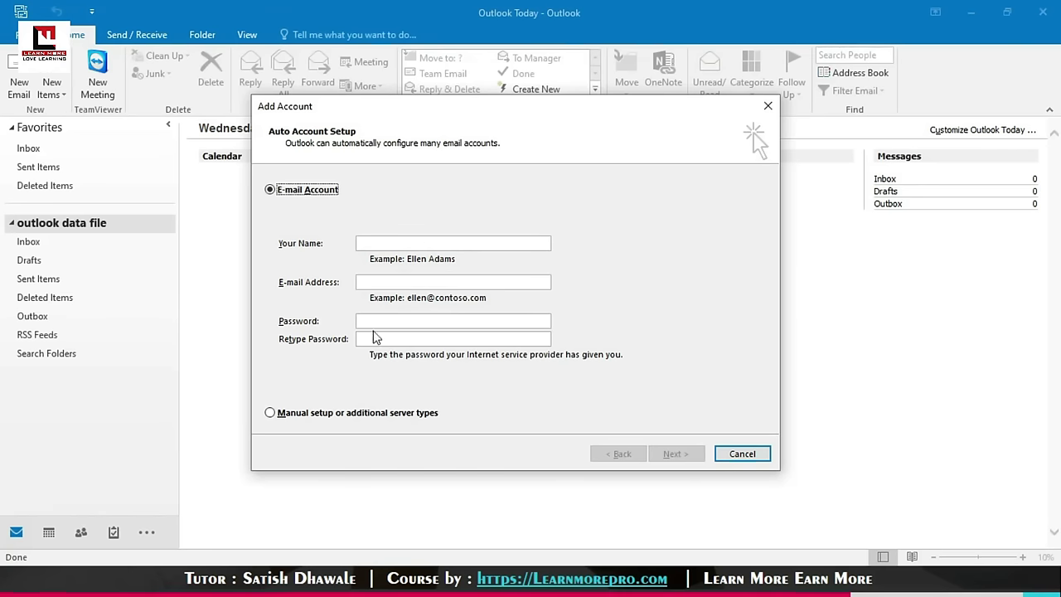
# Switch the Add Account wizard to manual setup and pick the POP or IMAP service type
pyautogui.click(331, 422)
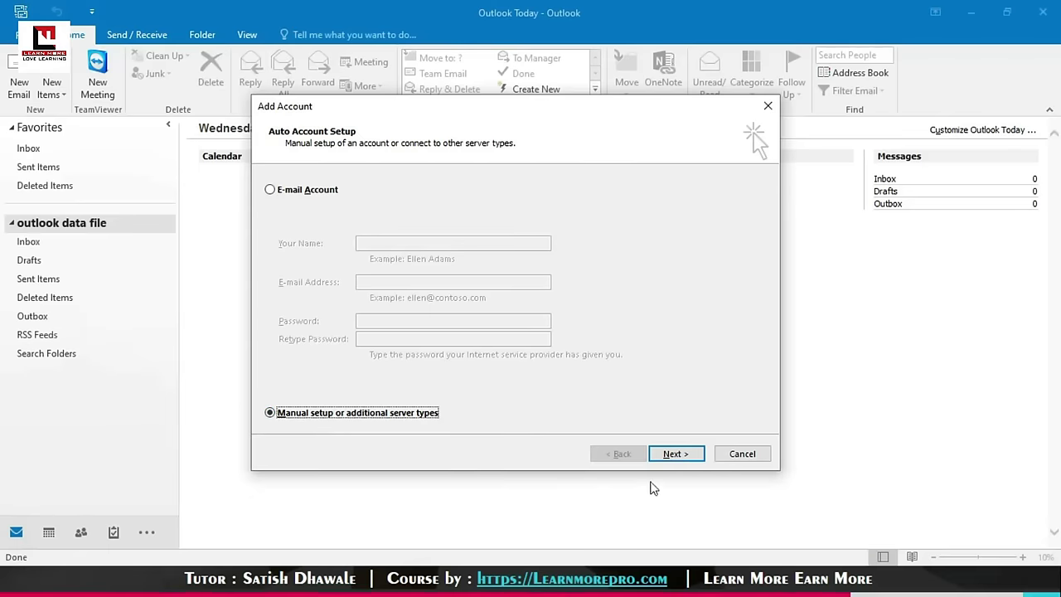
pyautogui.click(674, 455)
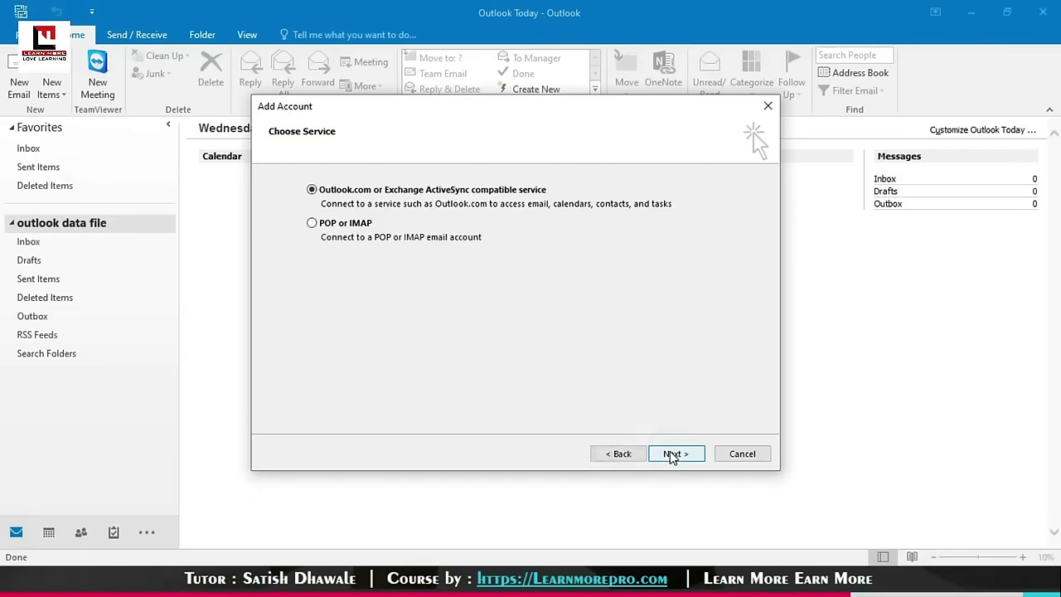
pyautogui.click(360, 225)
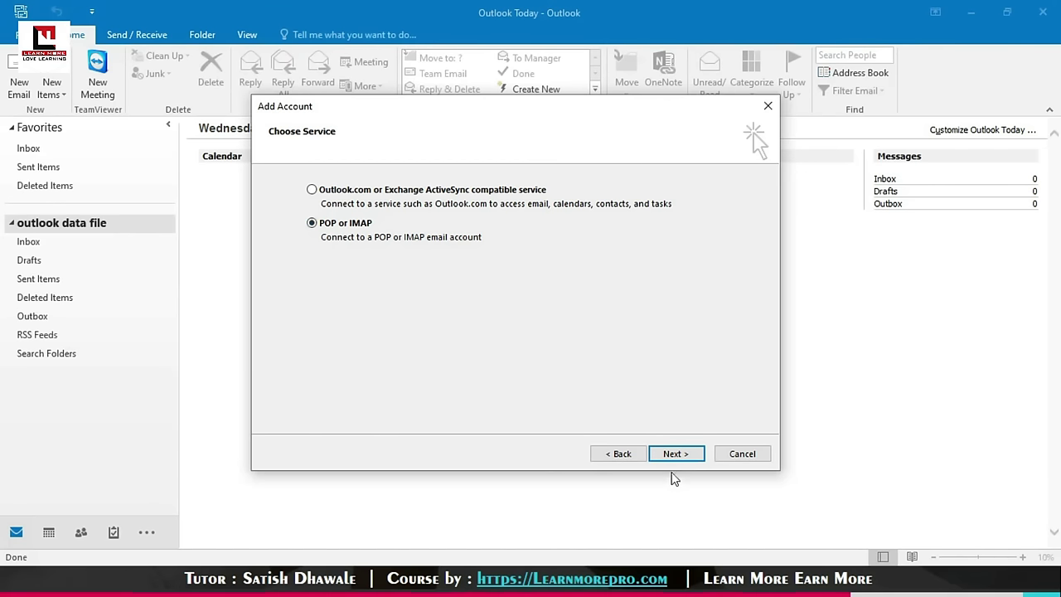
# Enter the account holder's name and Gmail address, and set the account type to IMAP
pyautogui.click(680, 458)
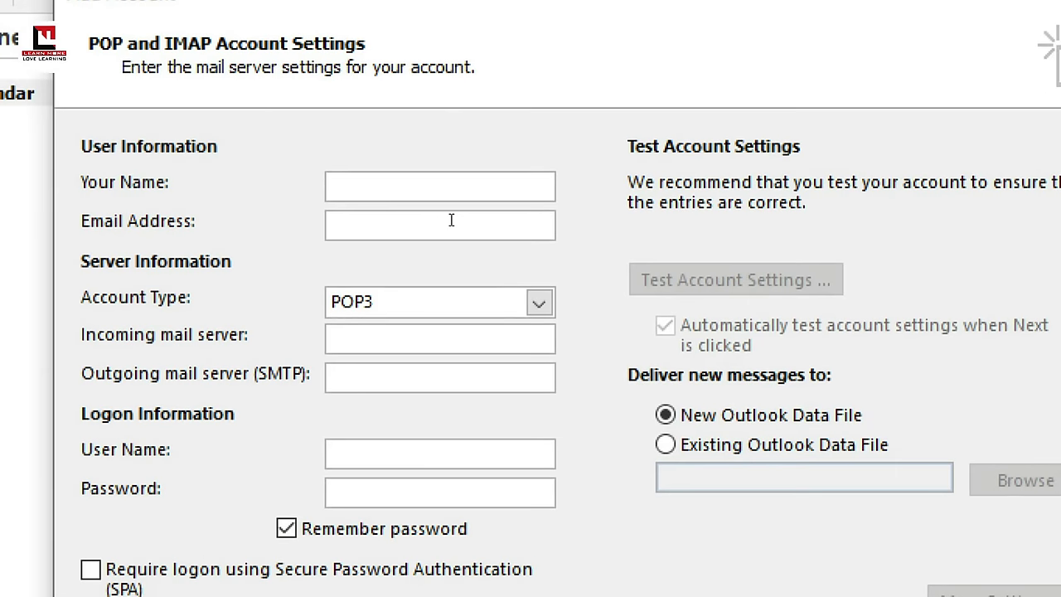
pyautogui.write('Satish Dhawale')
pyautogui.click(331, 224)
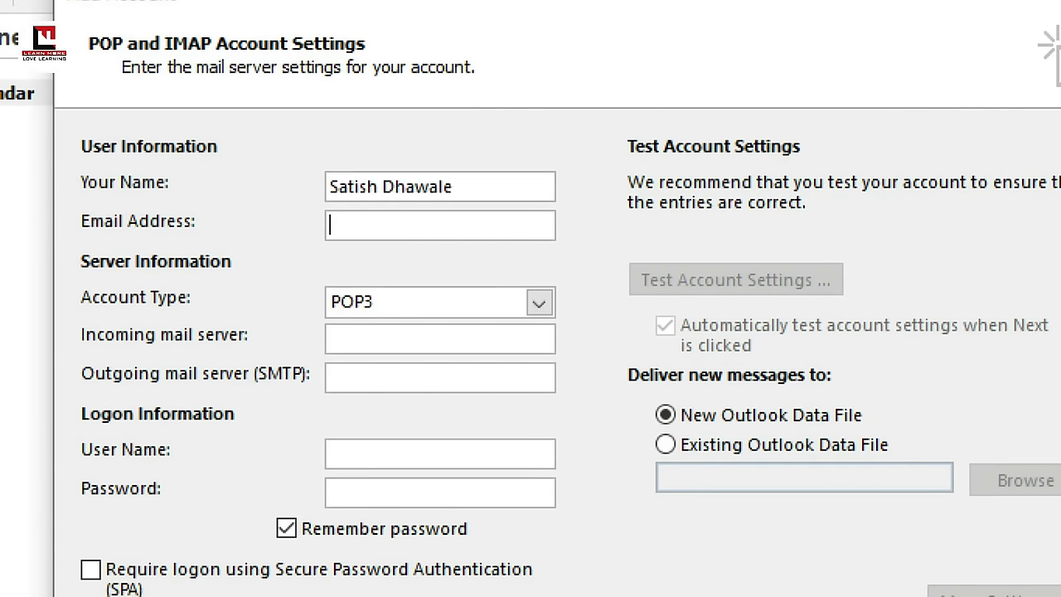
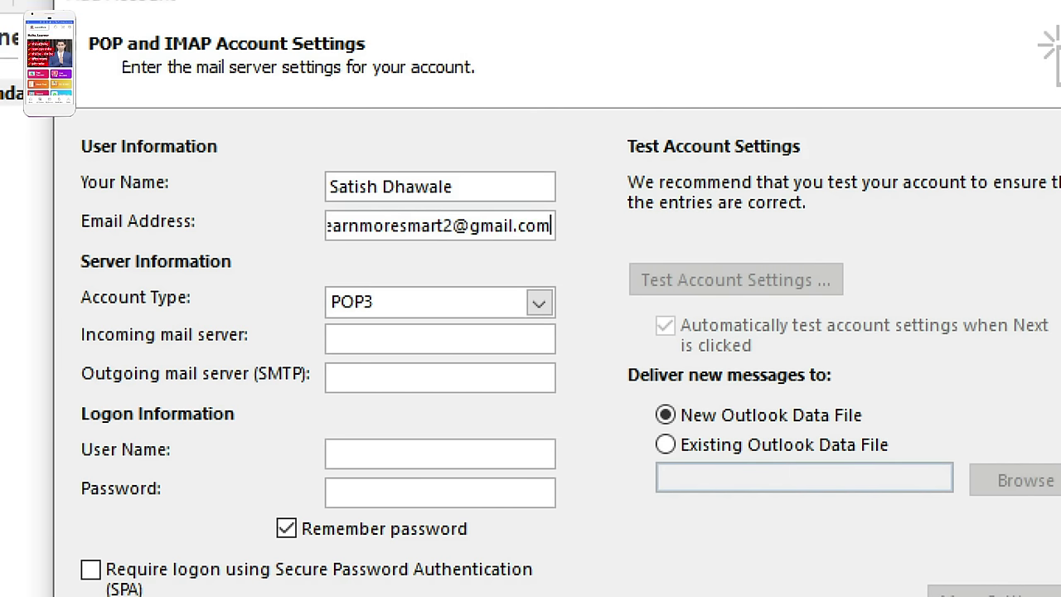
pyautogui.press('Tab')
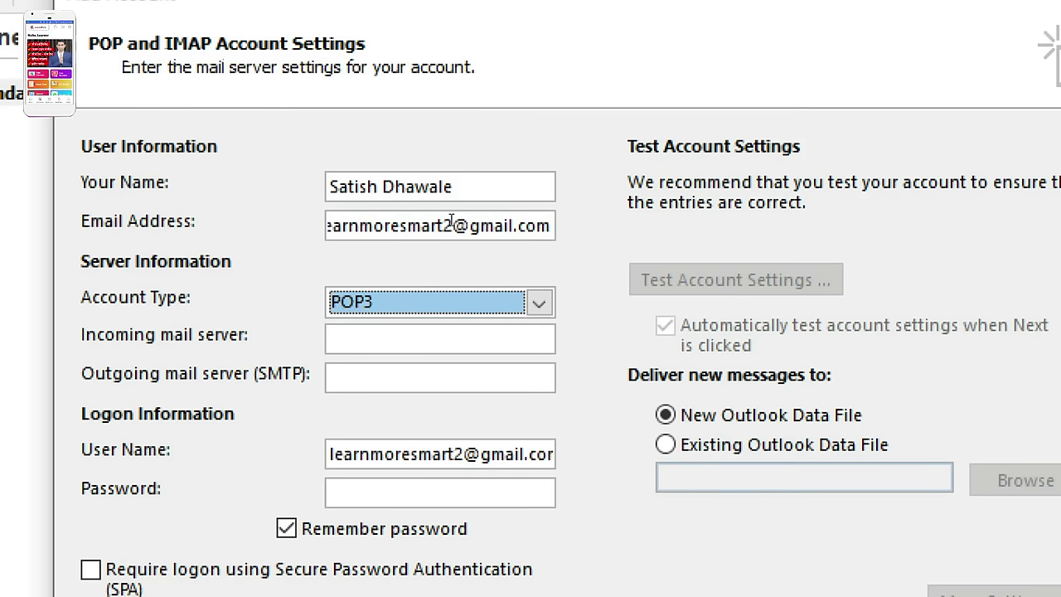
pyautogui.hotkey('alt', 'Down')
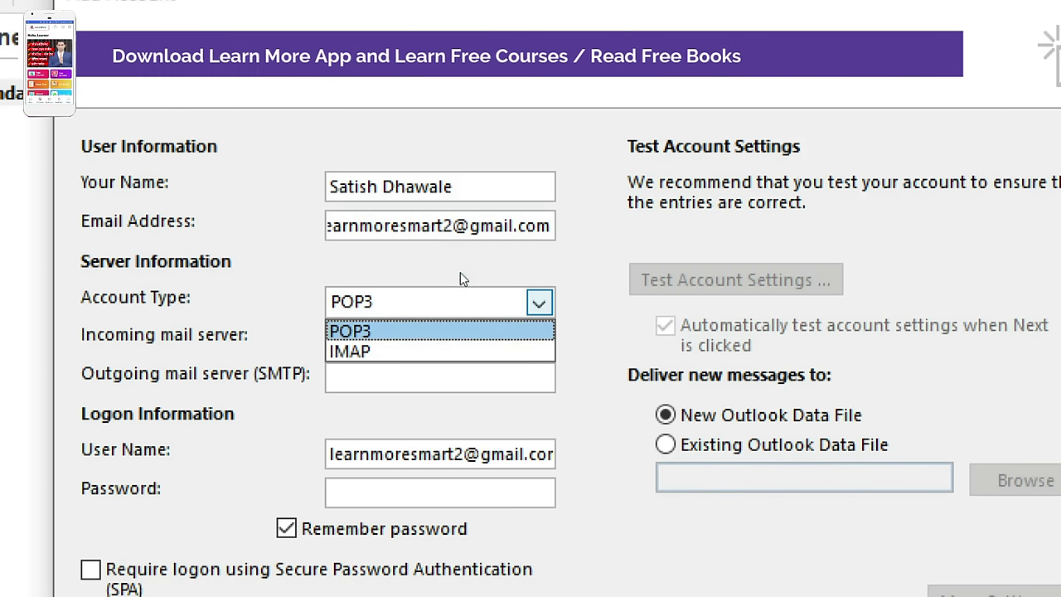
pyautogui.press('Down')
pyautogui.press('Return')
# Set incoming server imap.gmail.com and outgoing server smtp.gmail.com, then enter the account password
pyautogui.press('Tab')
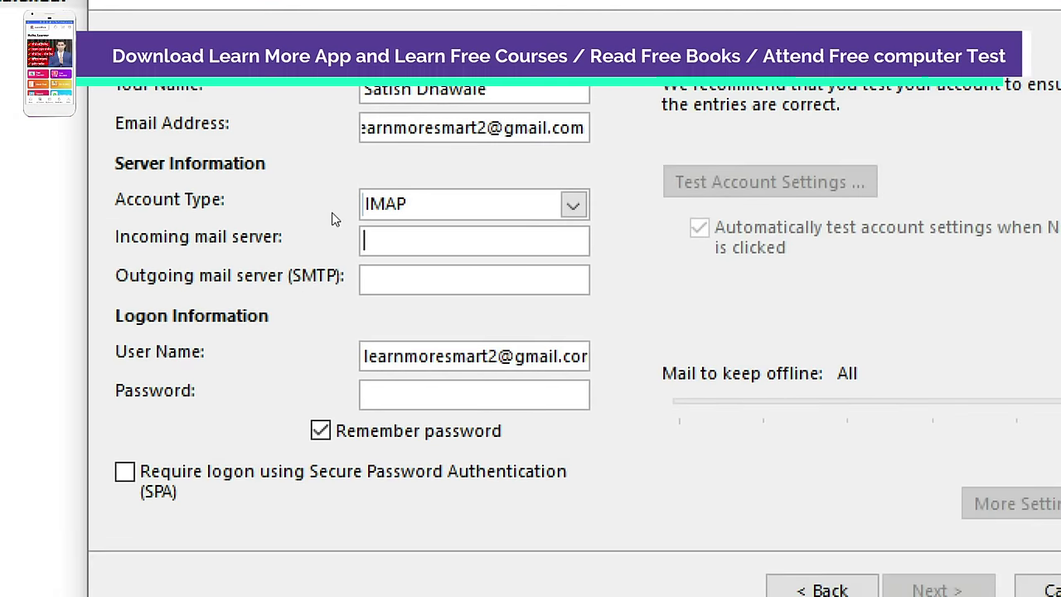
pyautogui.write('imap.gmail.com')
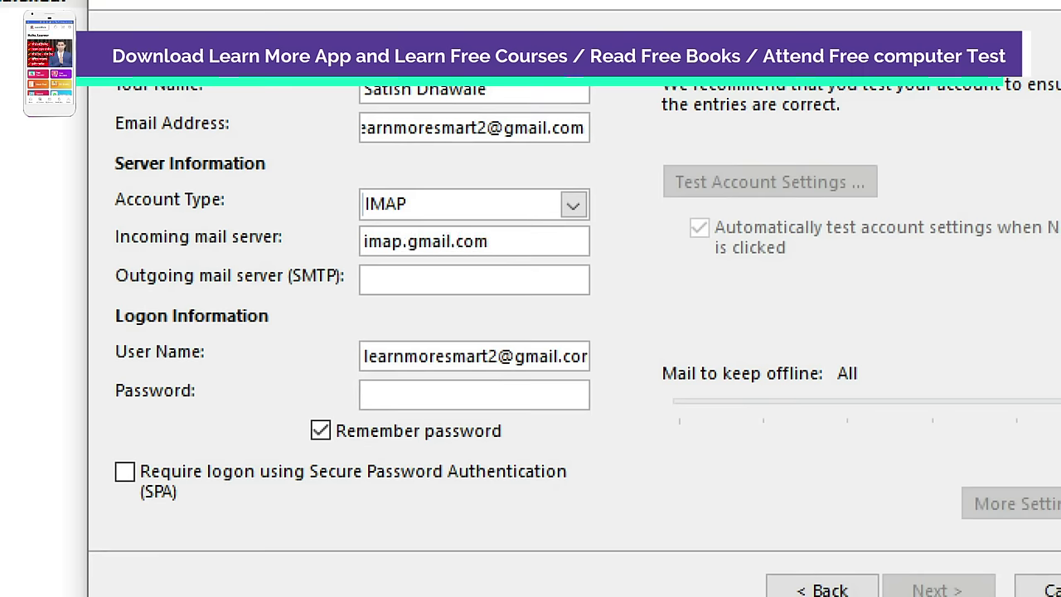
pyautogui.press('Tab')
pyautogui.write('smto')
pyautogui.press('BackSpace')
pyautogui.write('p.gamil')
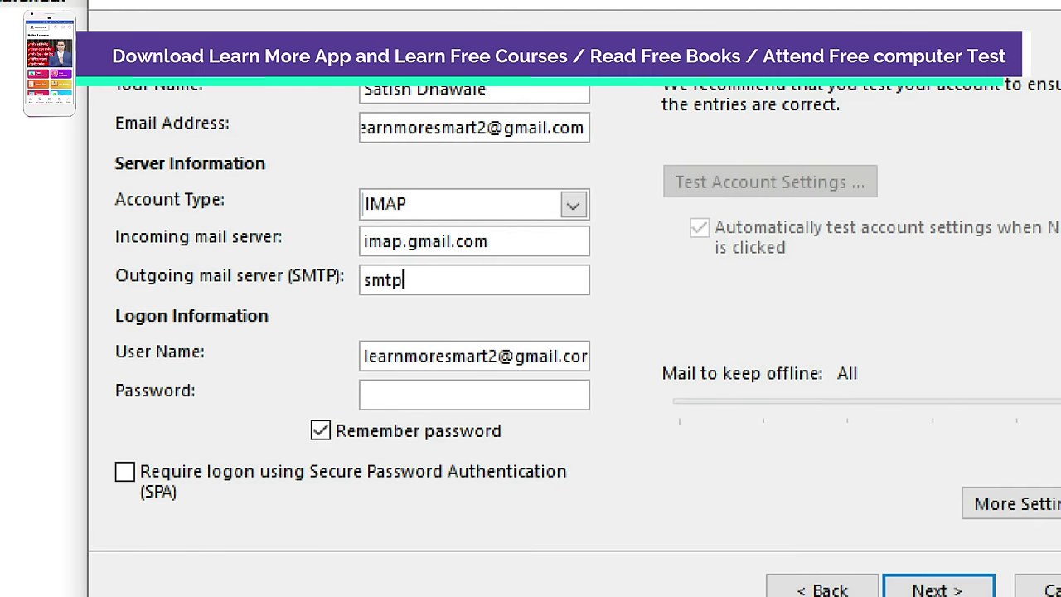
pyautogui.press('BackSpace')
pyautogui.press('BackSpace')
pyautogui.press('BackSpace')
pyautogui.press('BackSpace')
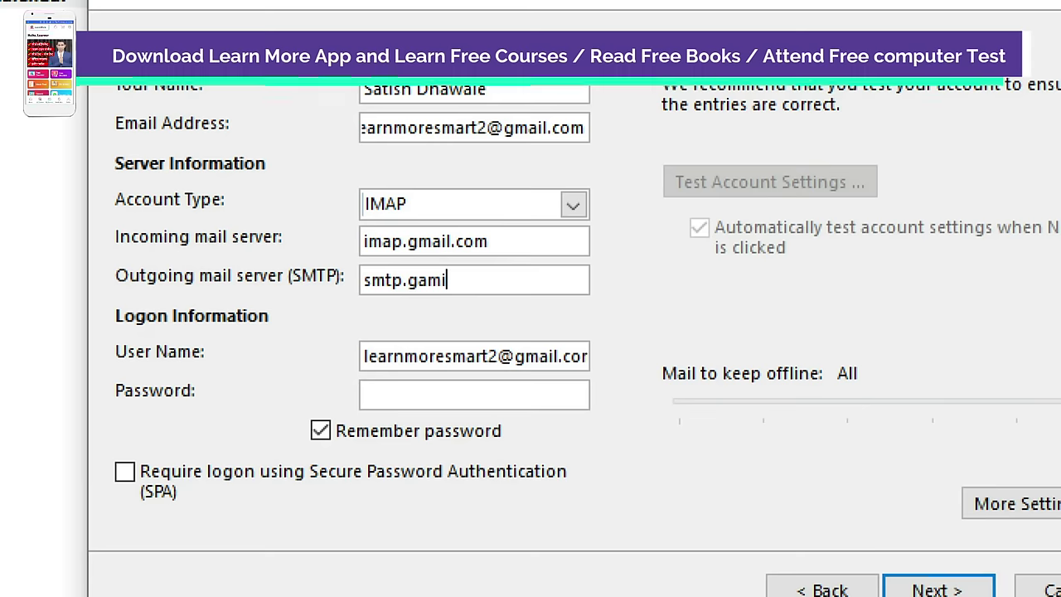
pyautogui.write('mail.co')
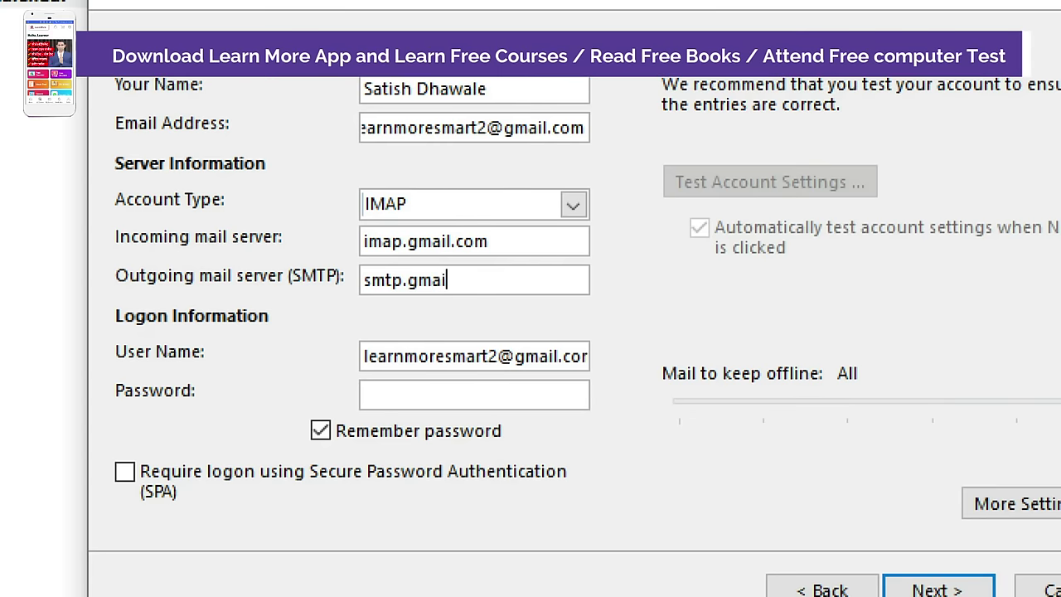
pyautogui.write('m')
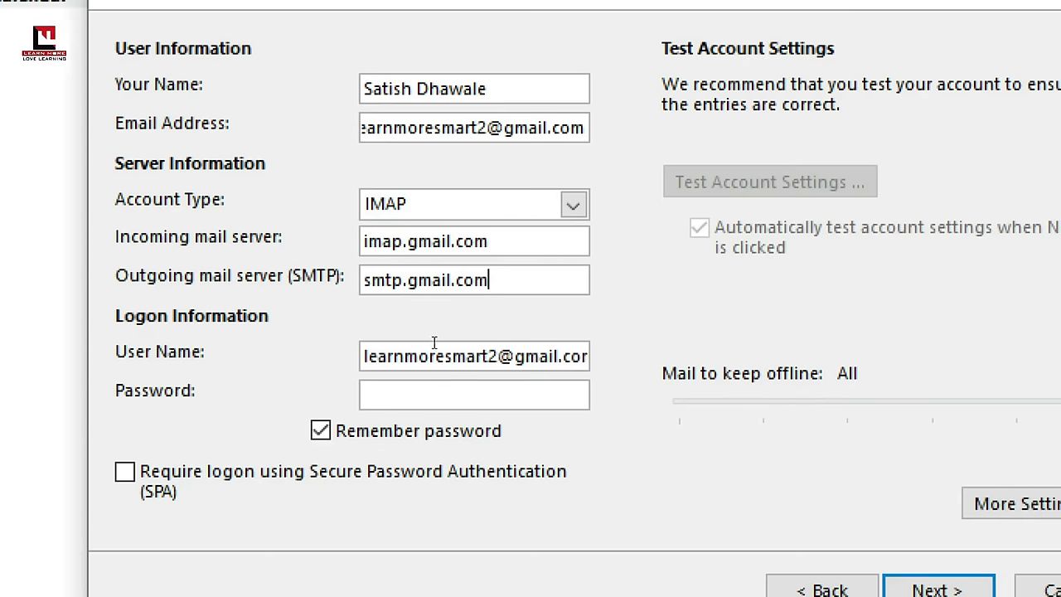
pyautogui.press('Tab')
pyautogui.press('Tab')
pyautogui.write('***************')
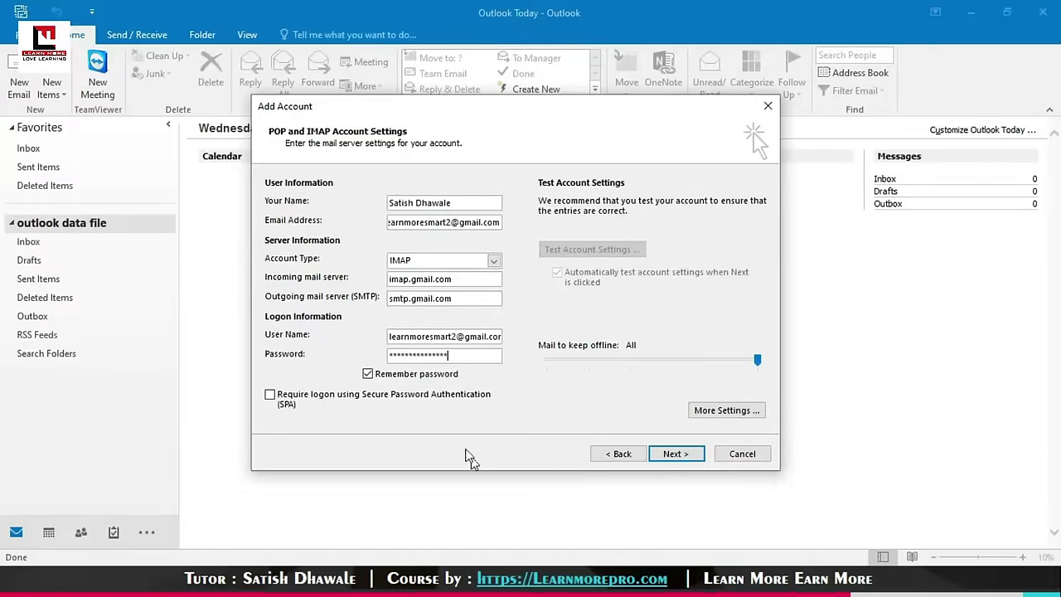
# Untick Remember password and bring up the account's More Settings dialog
pyautogui.click(441, 376)
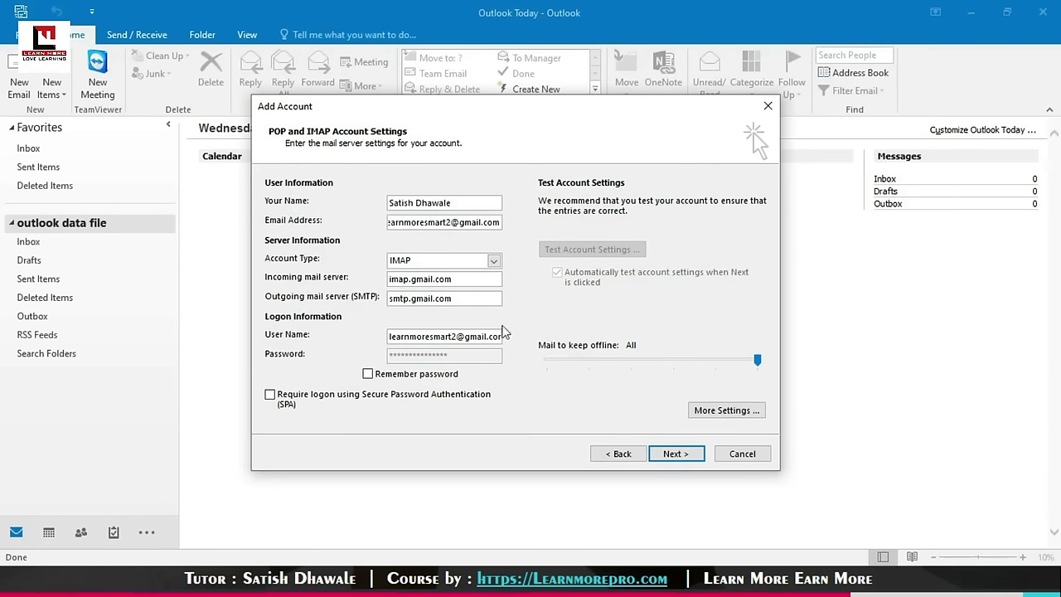
pyautogui.click(722, 410)
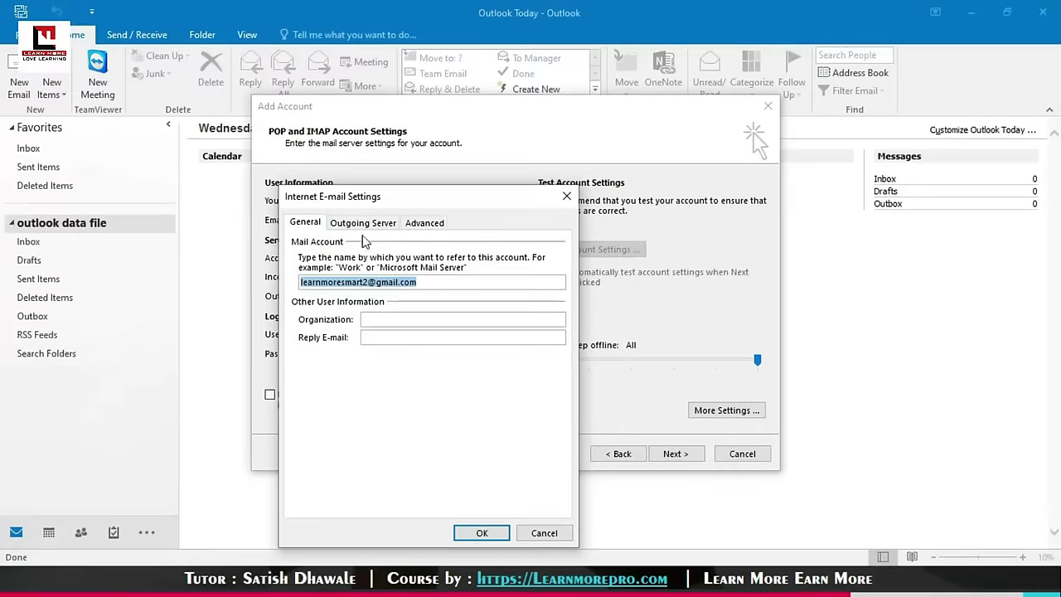
# Require outgoing server authentication and set SSL encryption for both incoming and outgoing mail
pyautogui.click(363, 221)
pyautogui.click(311, 244)
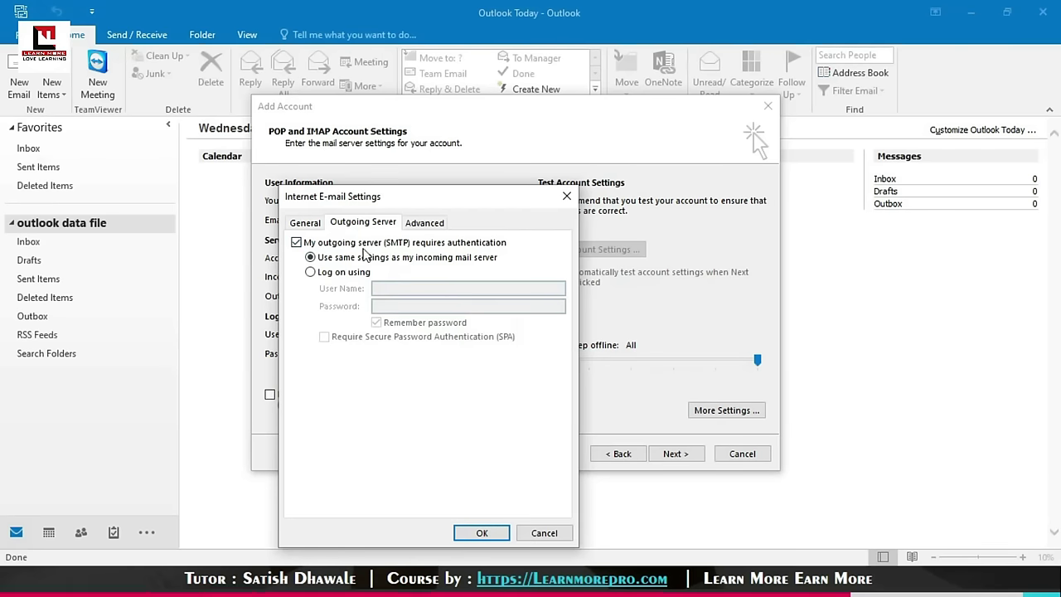
pyautogui.click(425, 223)
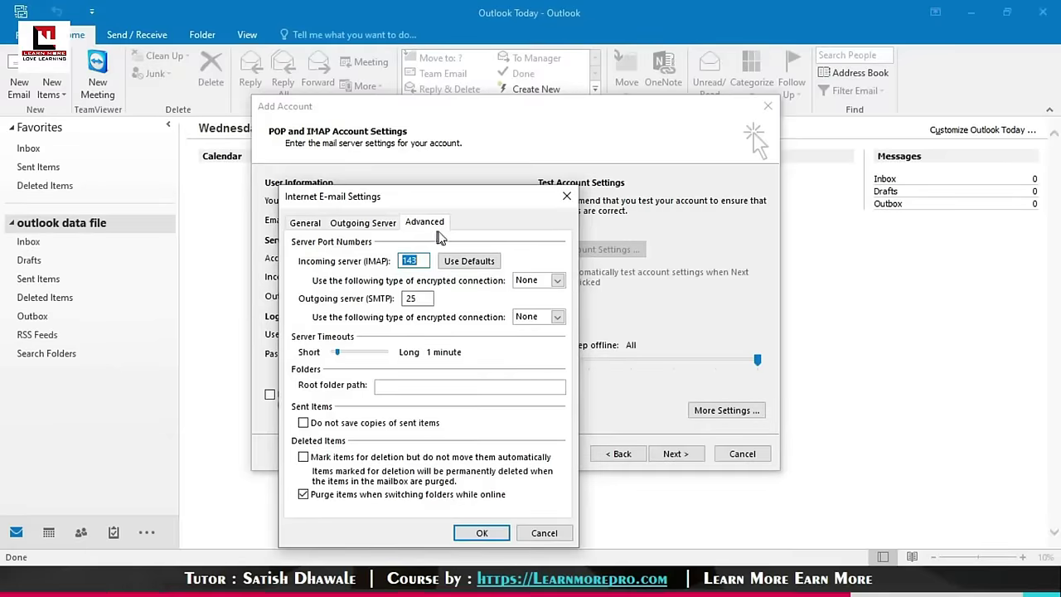
pyautogui.click(557, 282)
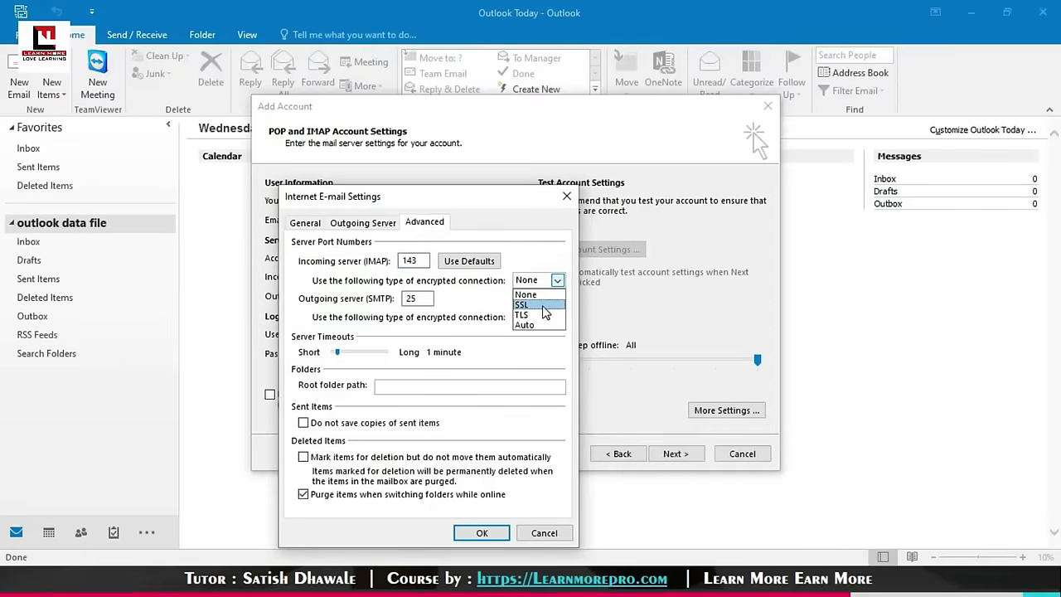
pyautogui.click(531, 300)
pyautogui.click(547, 319)
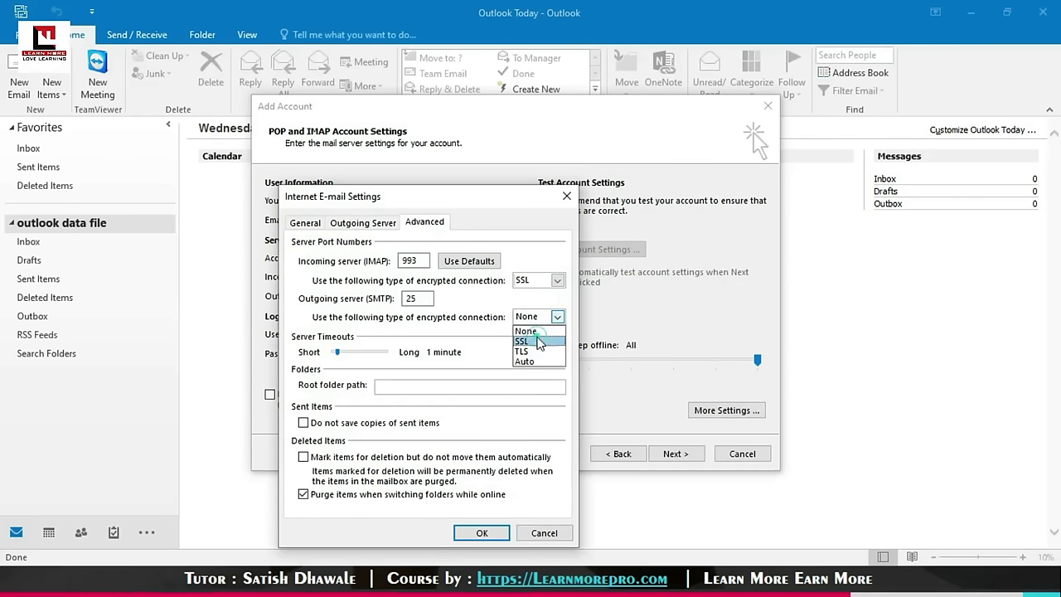
pyautogui.click(533, 336)
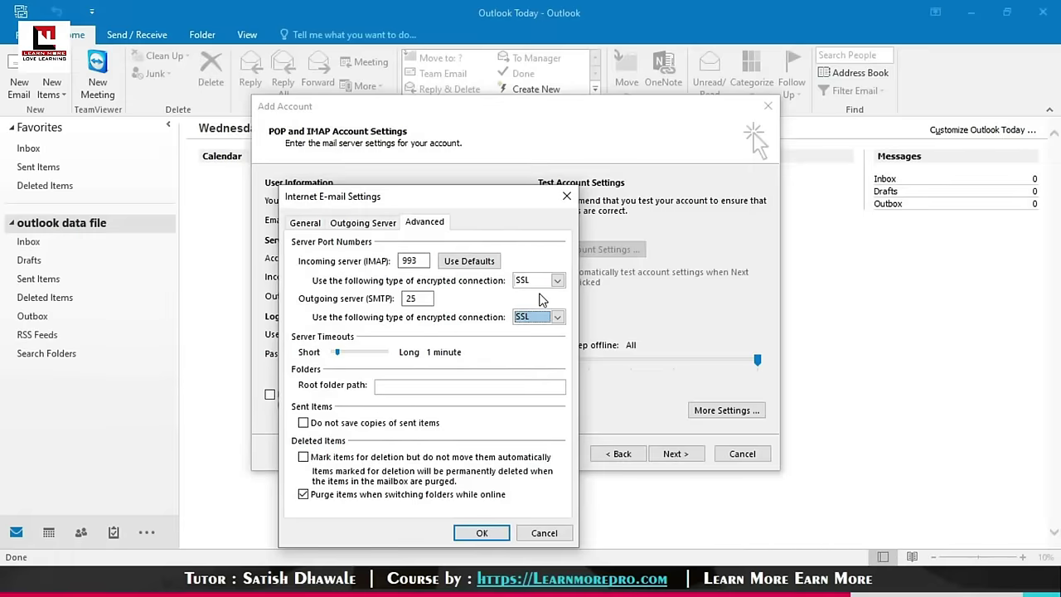
# Change the outgoing SMTP port from 25 to 465 and save the settings
pyautogui.doubleClick(412, 297)
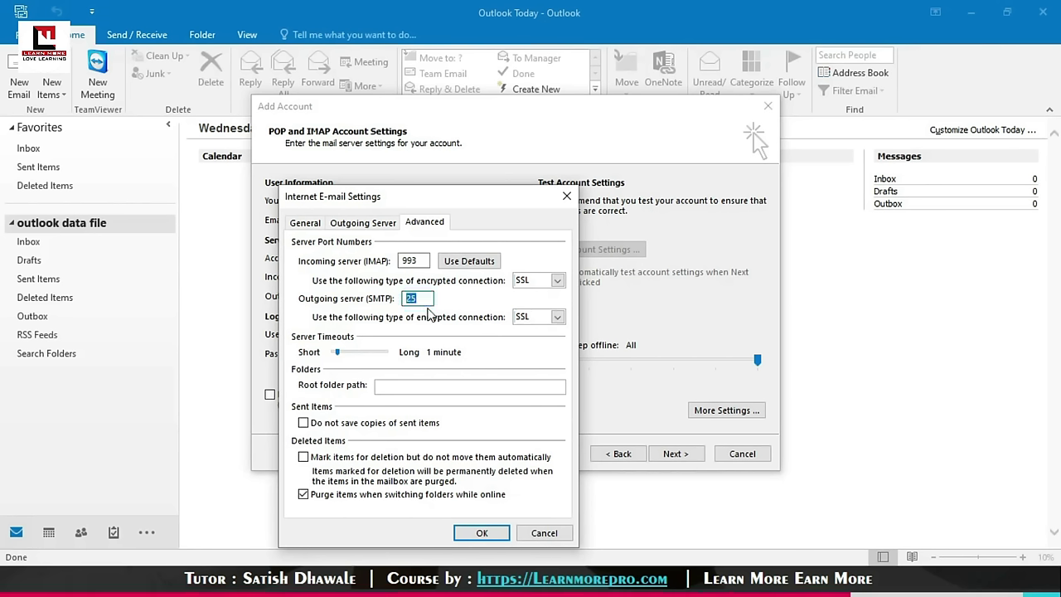
pyautogui.write('465')
pyautogui.click(489, 535)
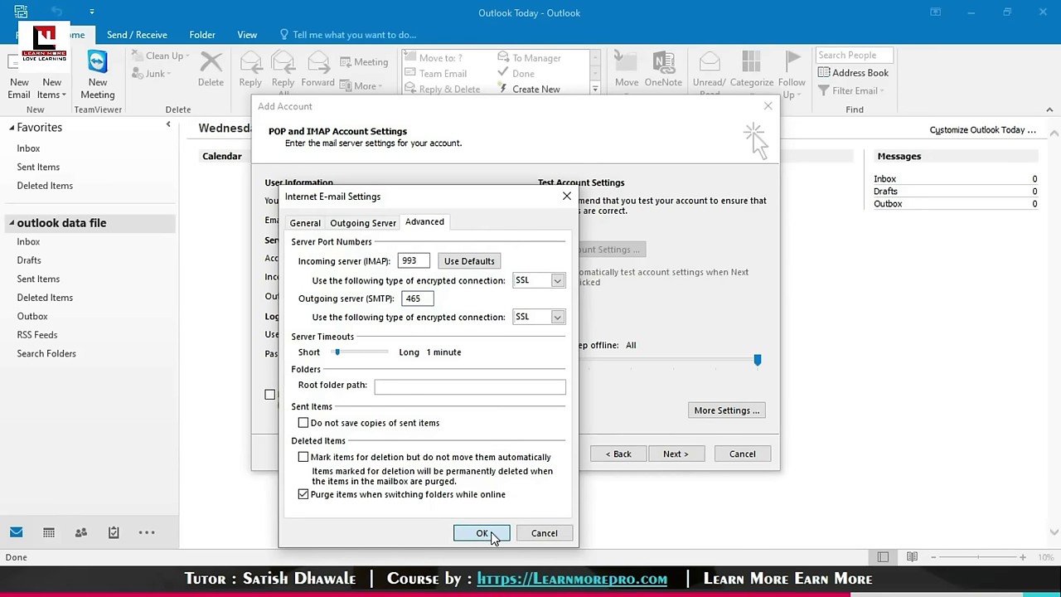
# Run the account test, supply the mail server password, dismiss the successful results and finish
pyautogui.click(690, 460)
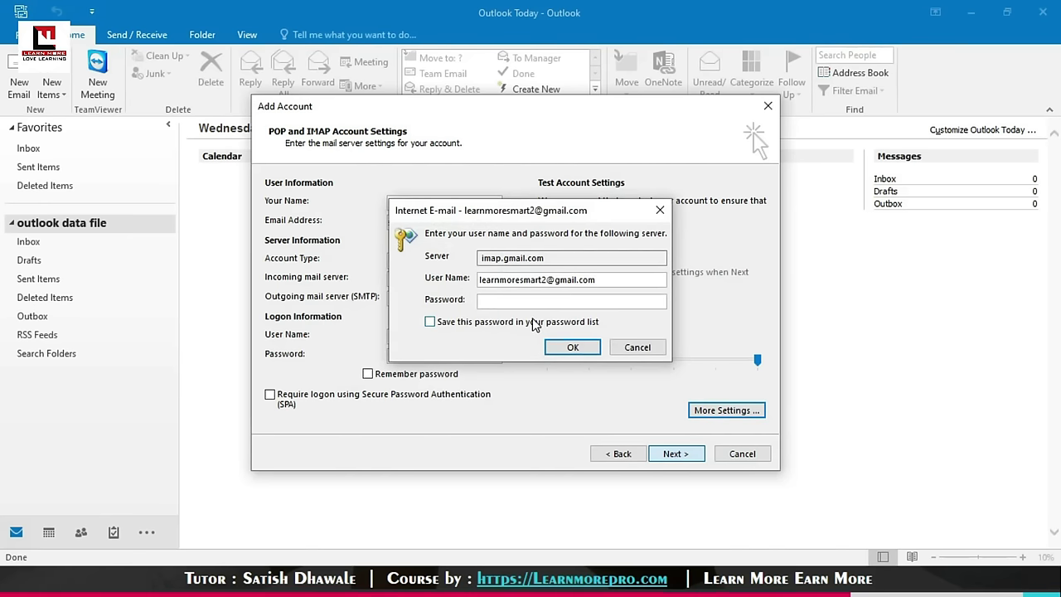
pyautogui.hotkey('ctrl', 'v')
pyautogui.click(570, 347)
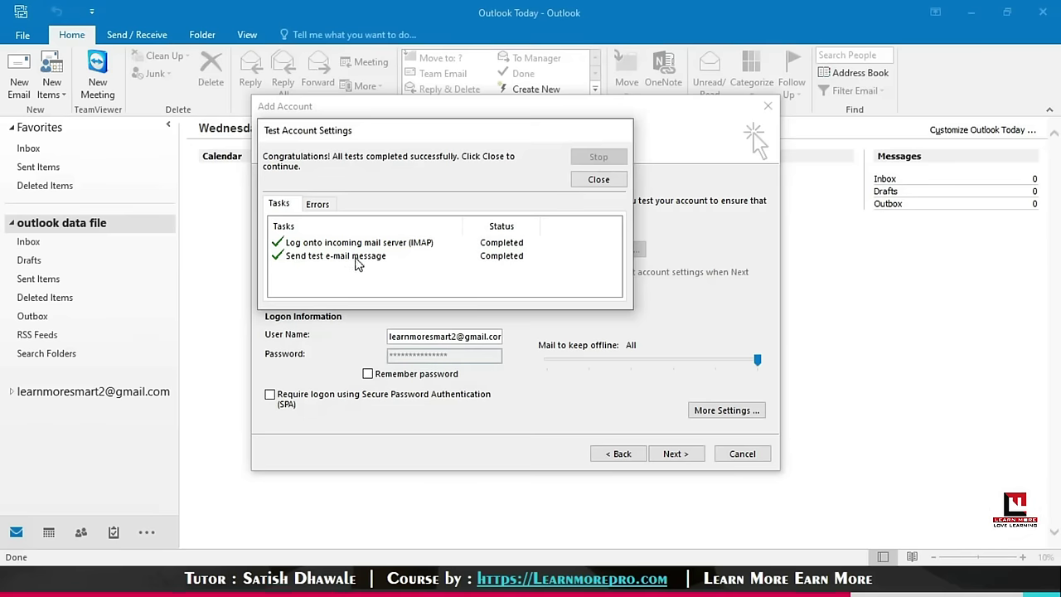
pyautogui.click(590, 181)
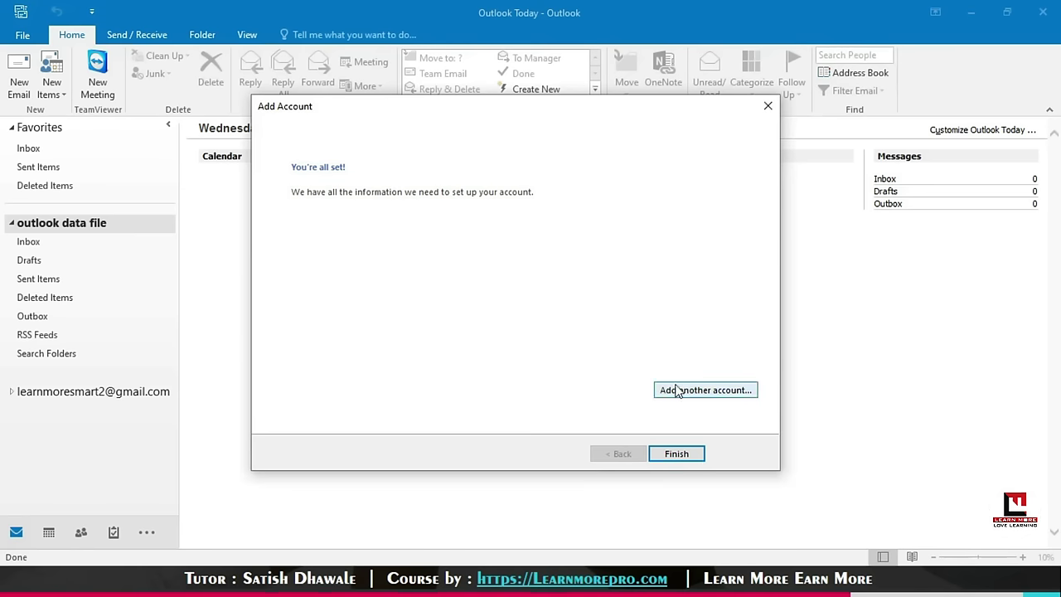
pyautogui.click(685, 457)
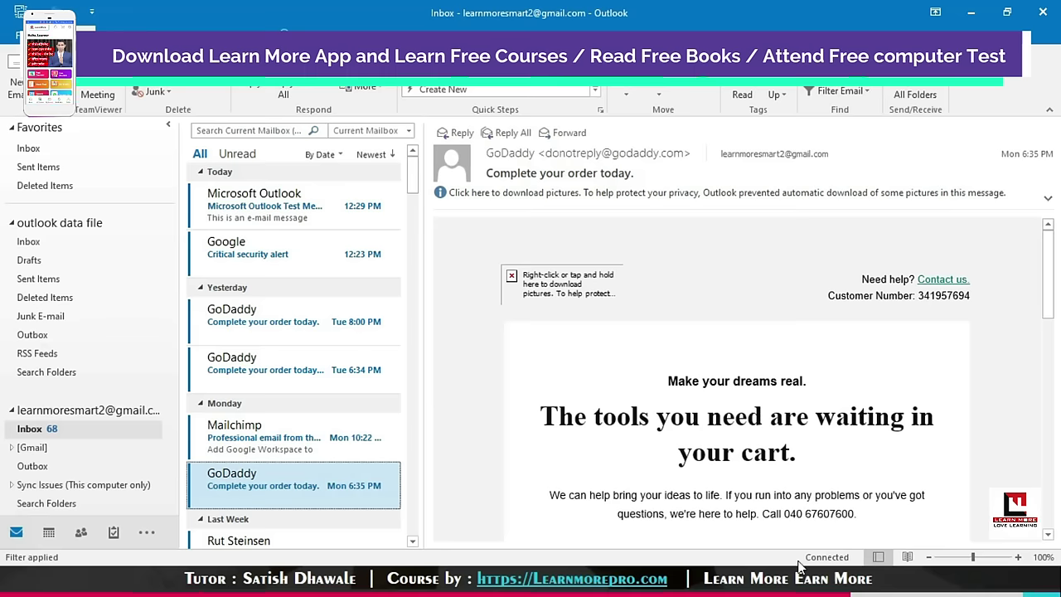
# Scroll through the synced Gmail inbox messages, reaching back to late January 2021
pyautogui.scroll(-3, 308, 350)
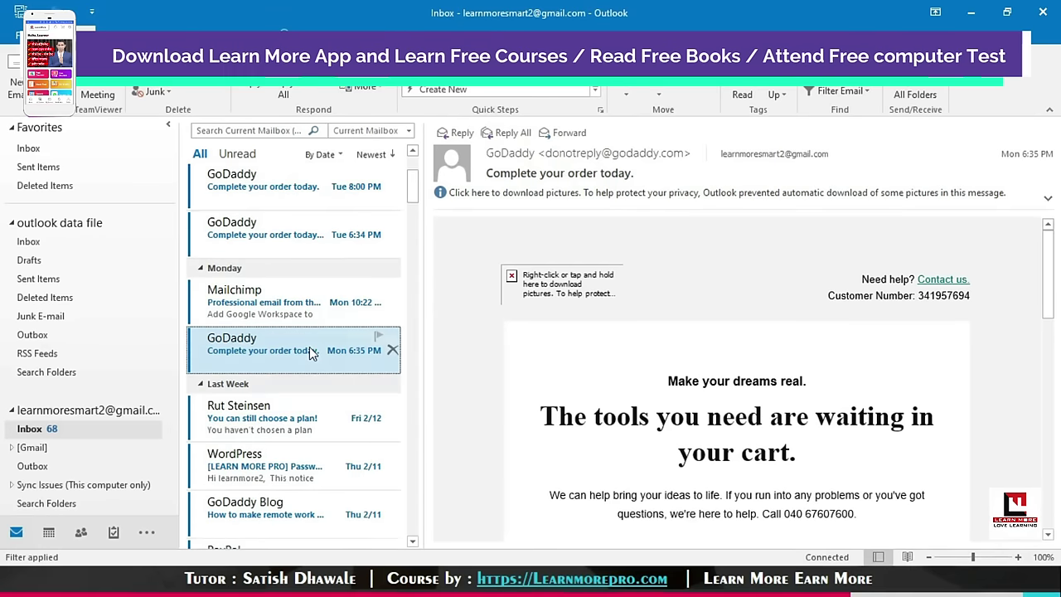
pyautogui.moveTo(410, 194); pyautogui.dragTo(407, 171)
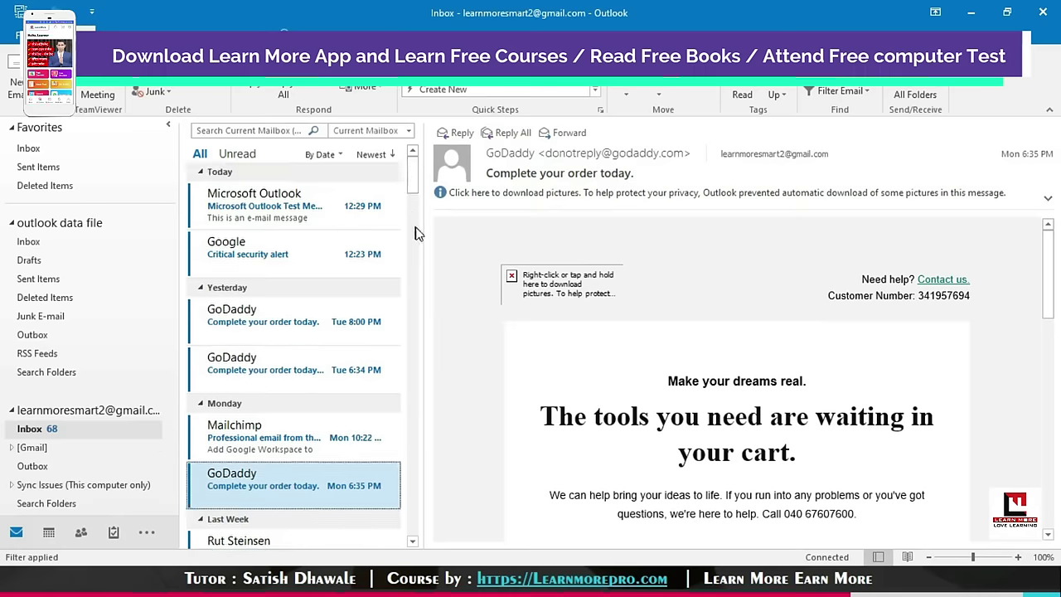
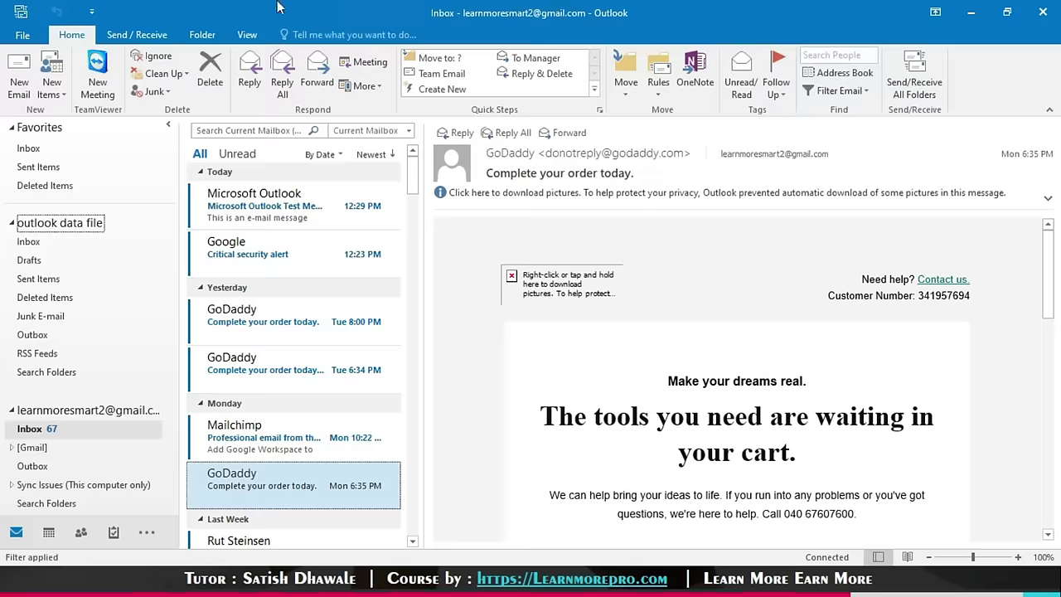
pyautogui.click(21, 36)
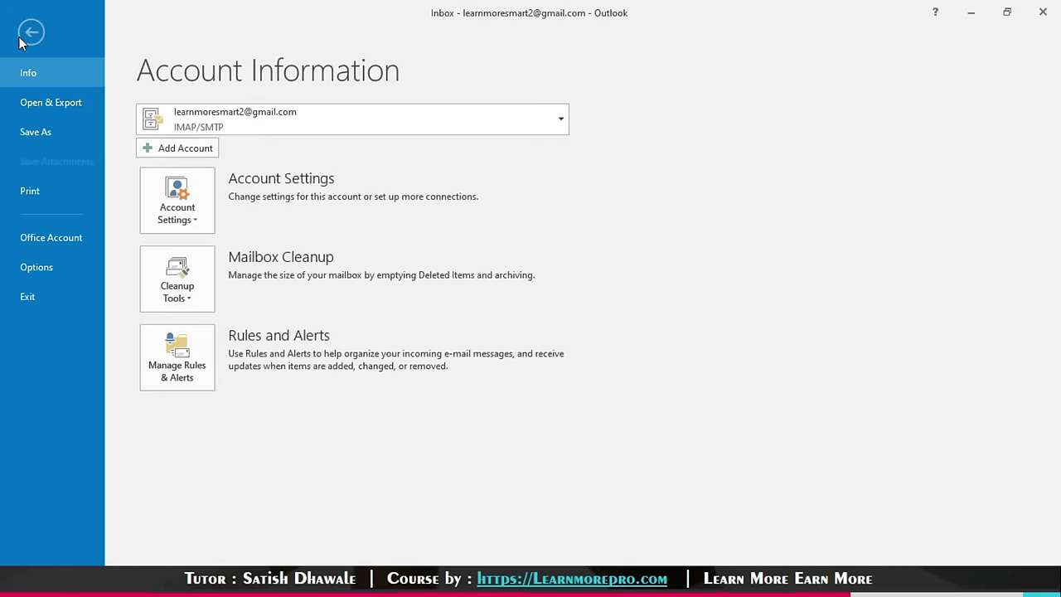
pyautogui.click(174, 149)
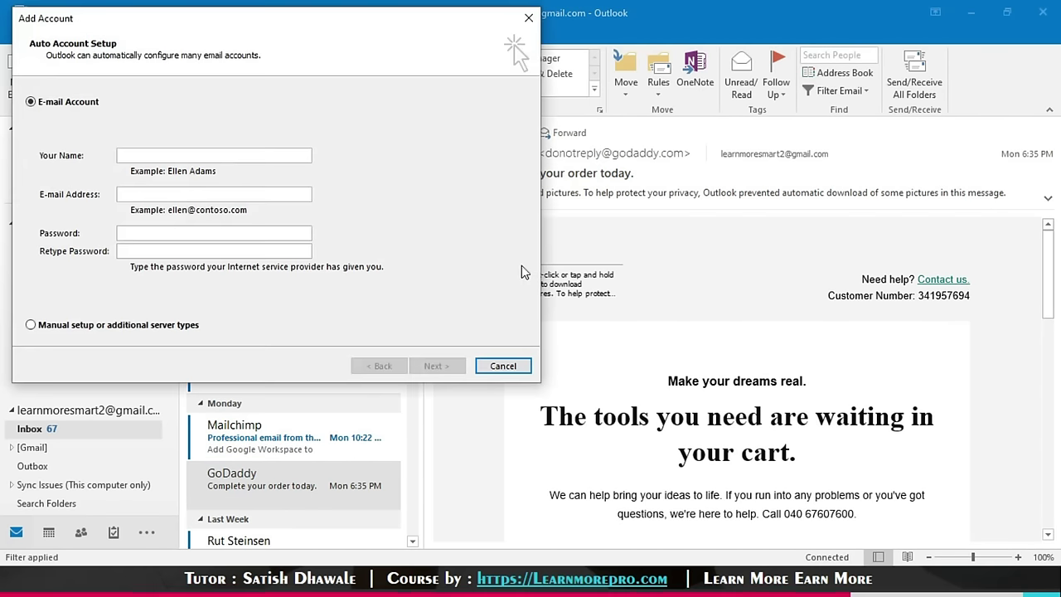
pyautogui.moveTo(328, 23); pyautogui.dragTo(608, 79)
pyautogui.click(808, 72)
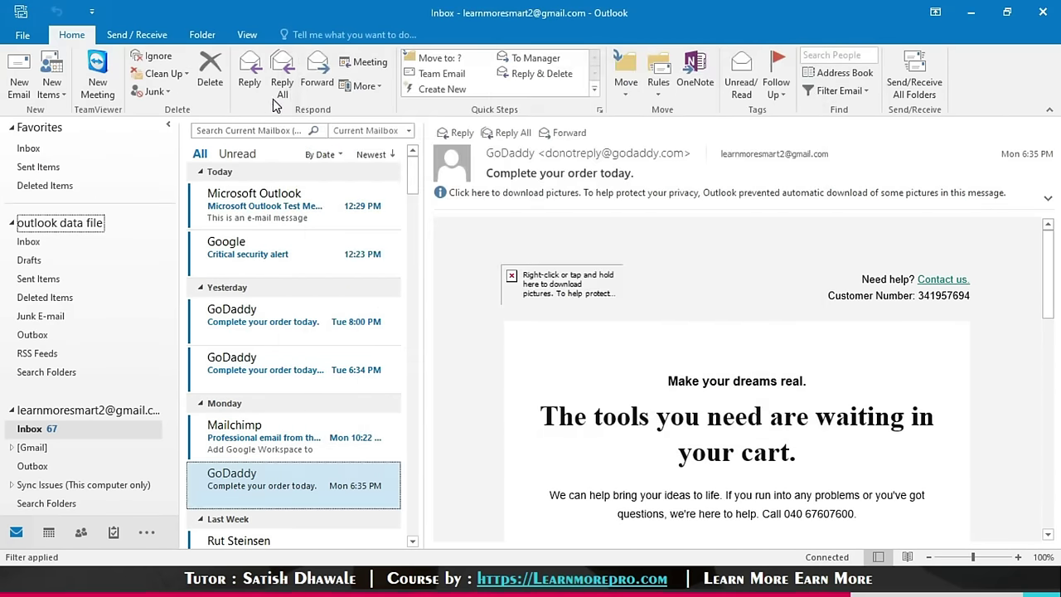
pyautogui.click(23, 37)
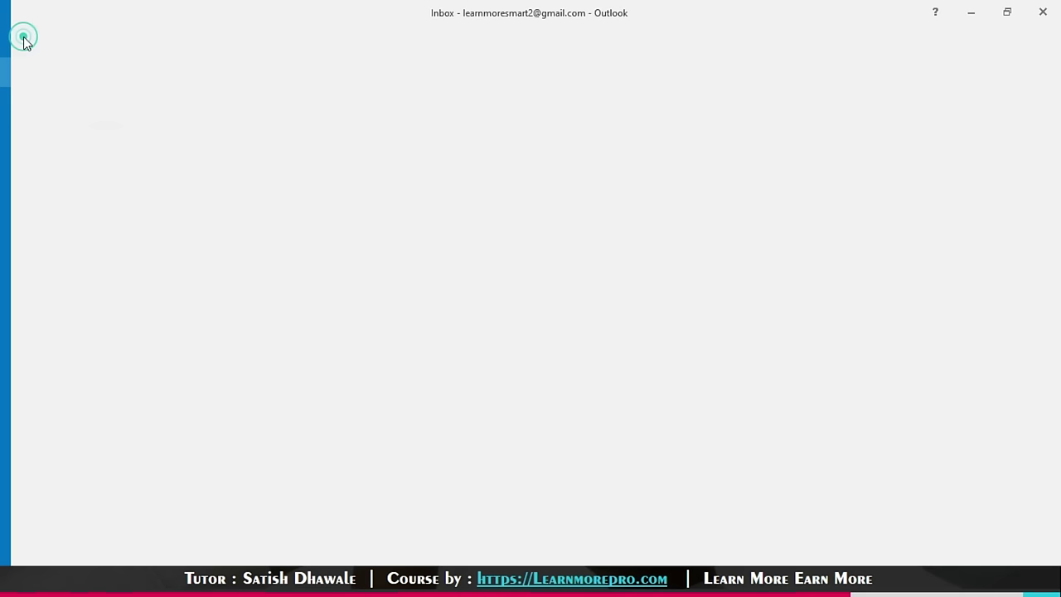
pyautogui.click(31, 33)
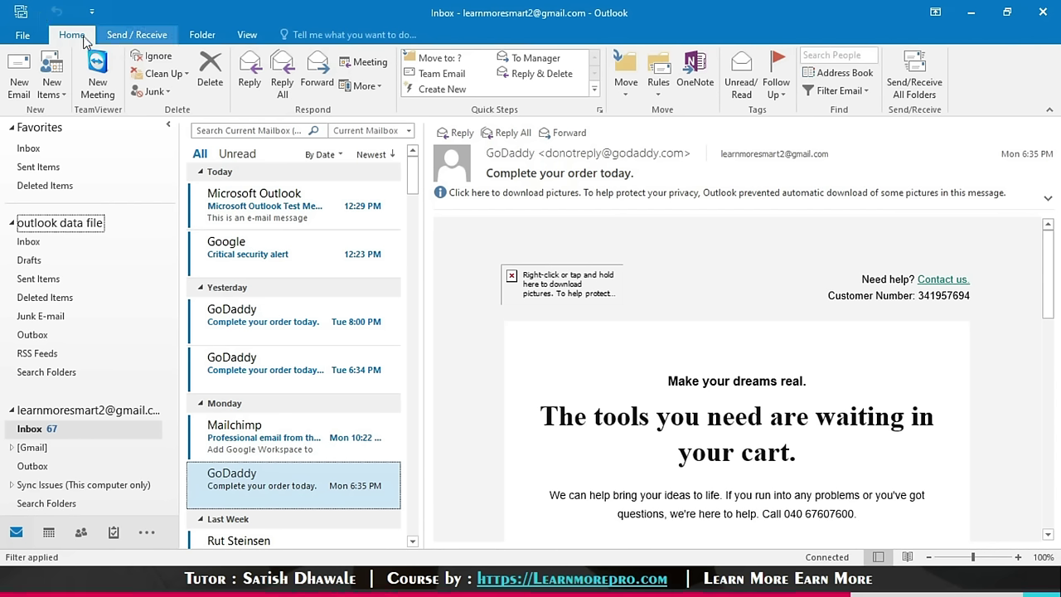
pyautogui.click(137, 35)
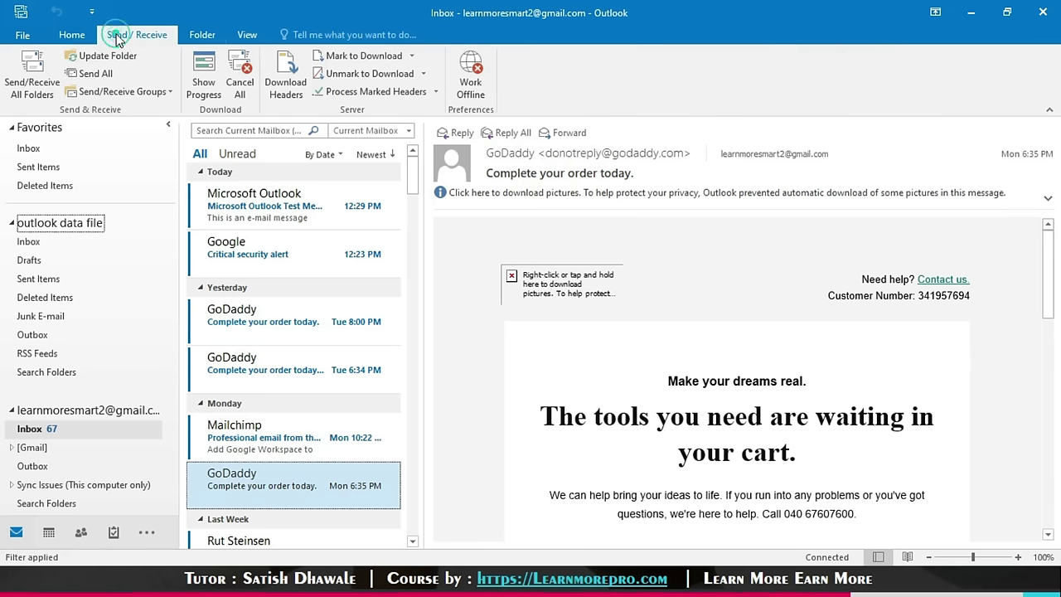
pyautogui.click(201, 35)
pyautogui.click(247, 37)
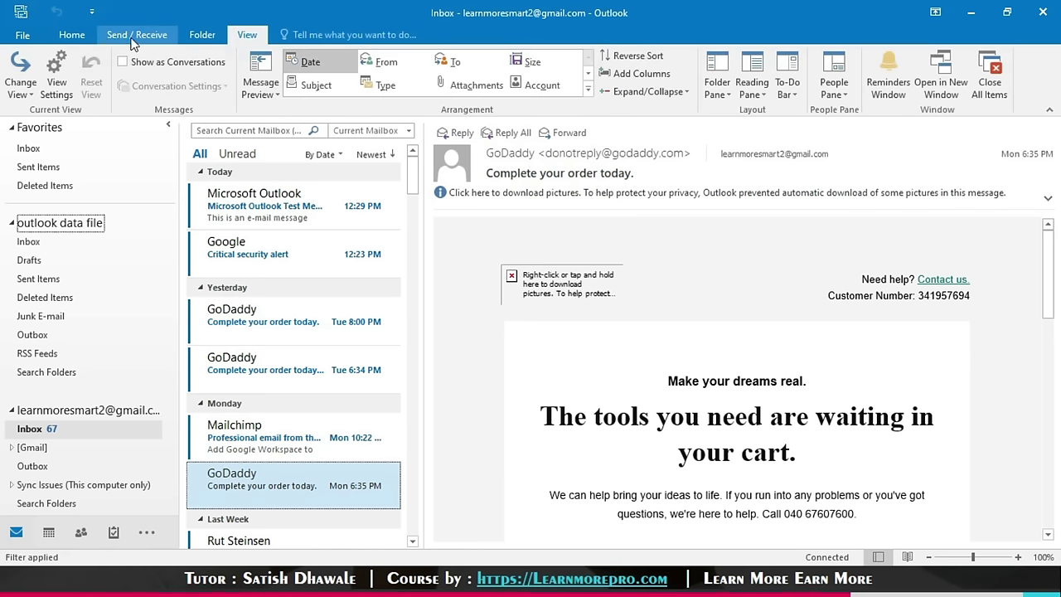
pyautogui.click(71, 35)
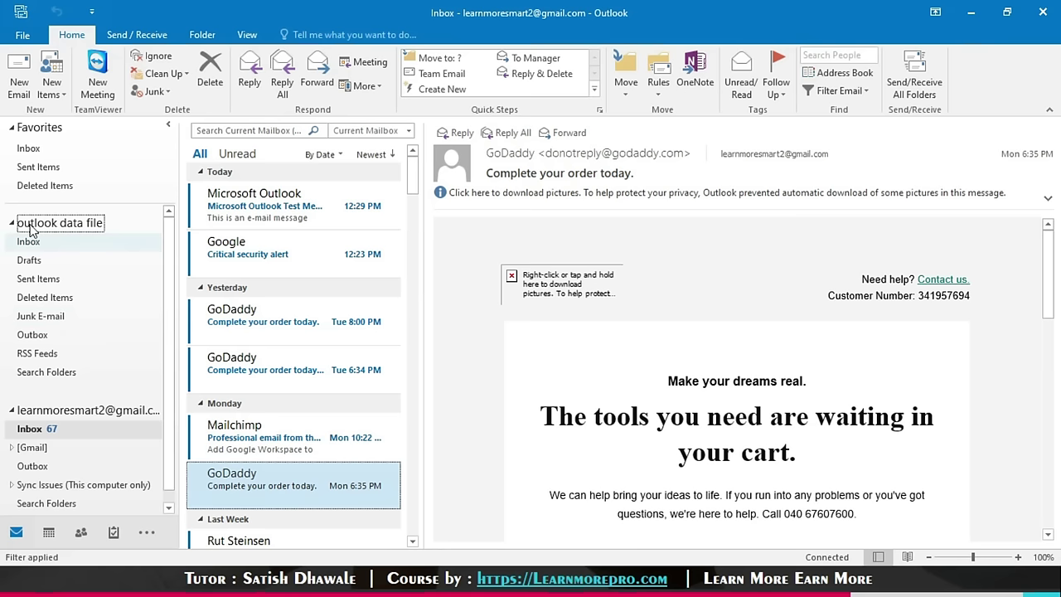
# Collapse the Favorites and outlook data file groups, then minimize the folder pane to a strip
pyautogui.click(12, 130)
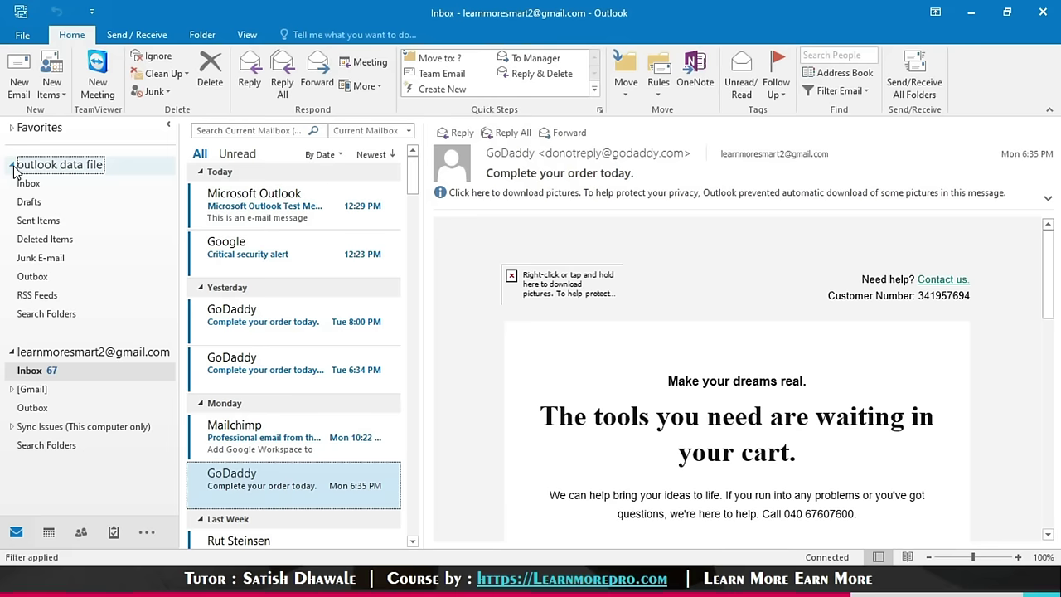
pyautogui.click(11, 165)
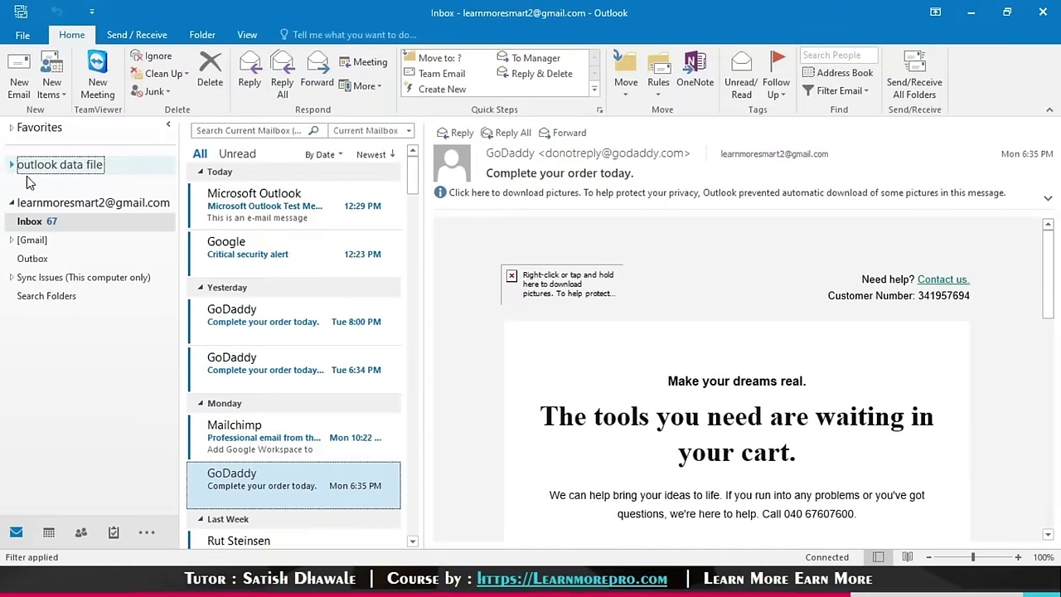
pyautogui.click(169, 127)
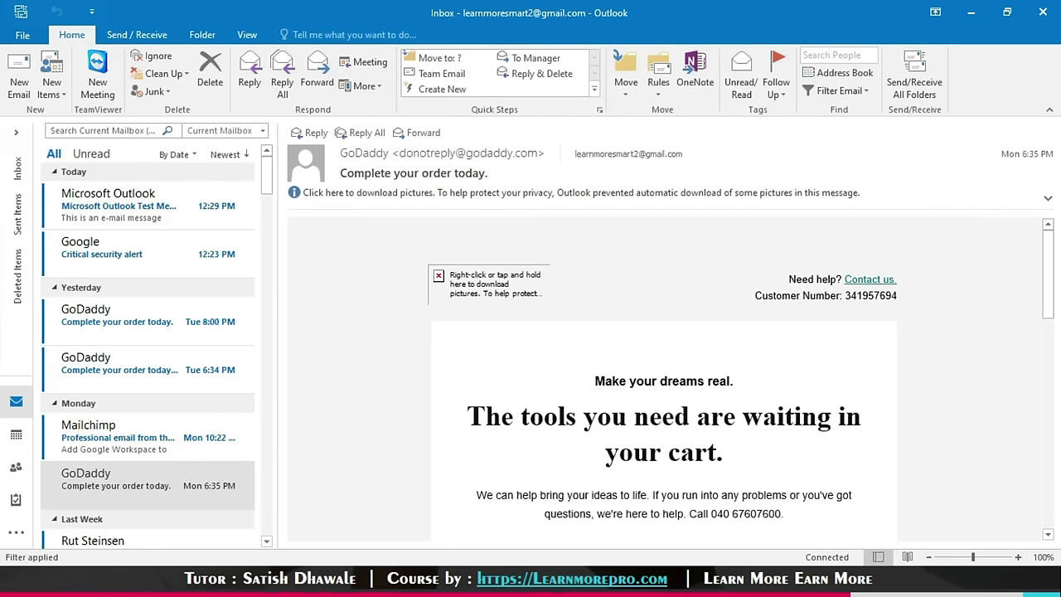
pyautogui.click(18, 144)
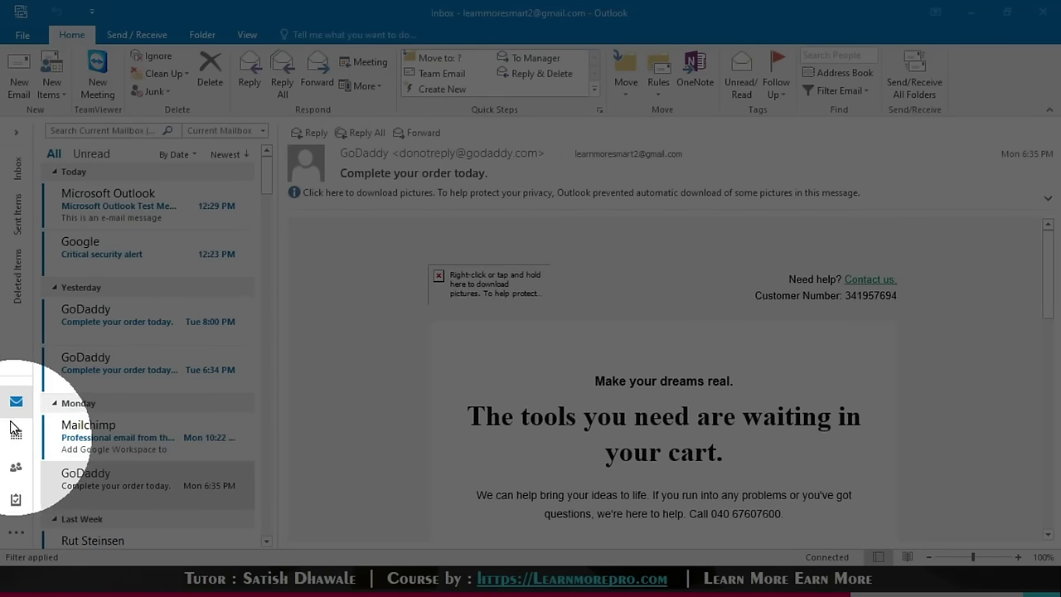
pyautogui.click(20, 131)
pyautogui.click(166, 128)
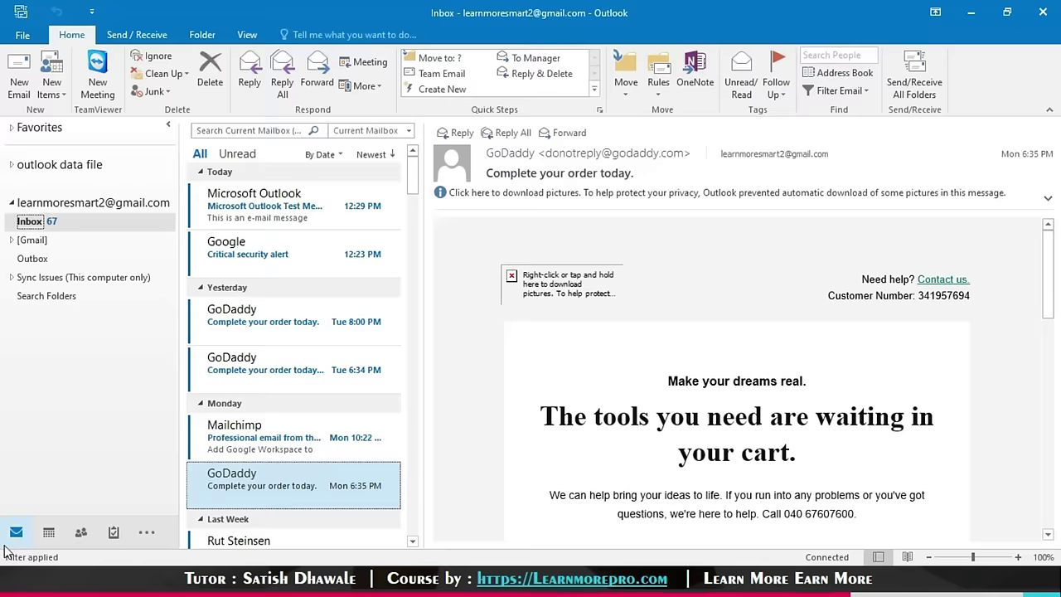
pyautogui.click(170, 131)
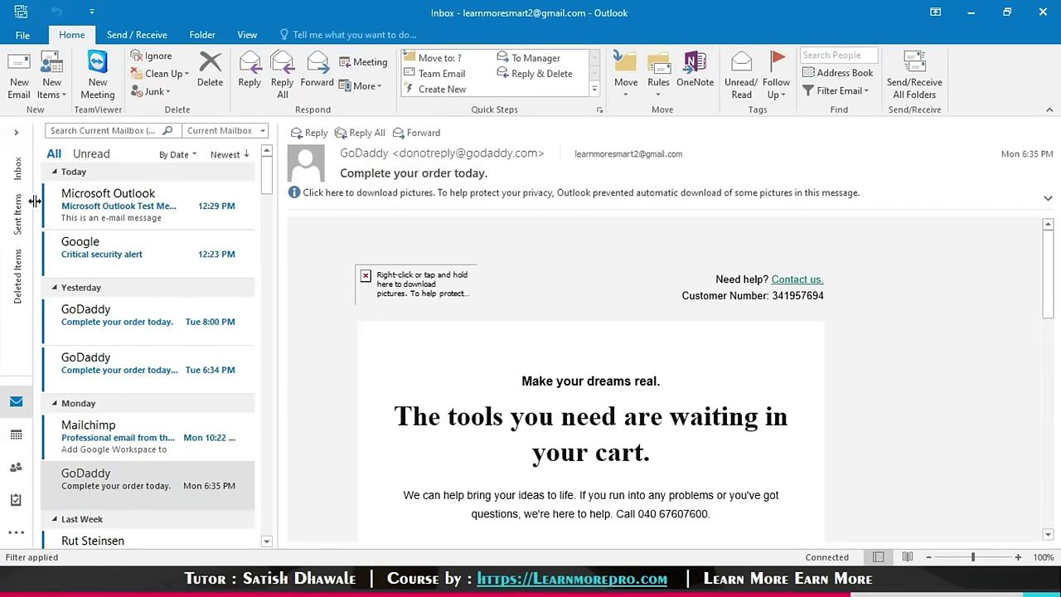
# Switch between the Calendar, Mail and People views to compare them
pyautogui.click(14, 437)
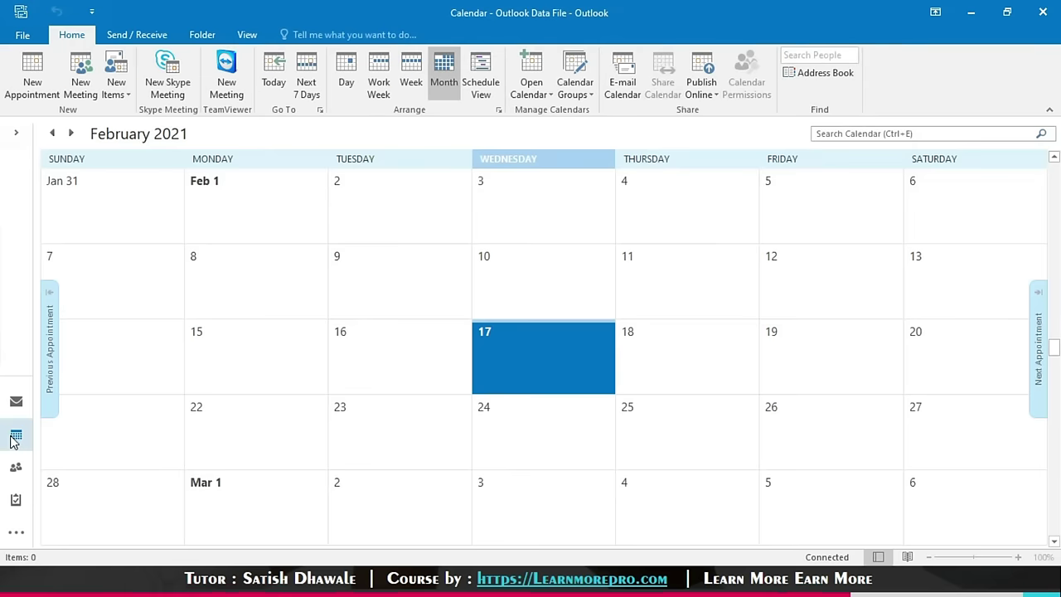
pyautogui.moveTo(11, 441)
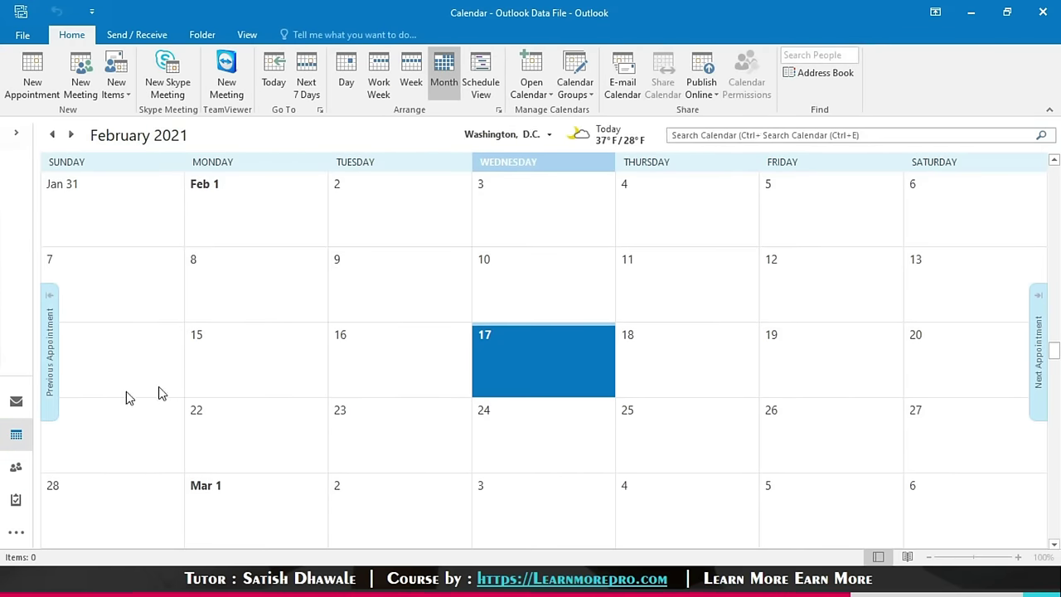
pyautogui.click(17, 403)
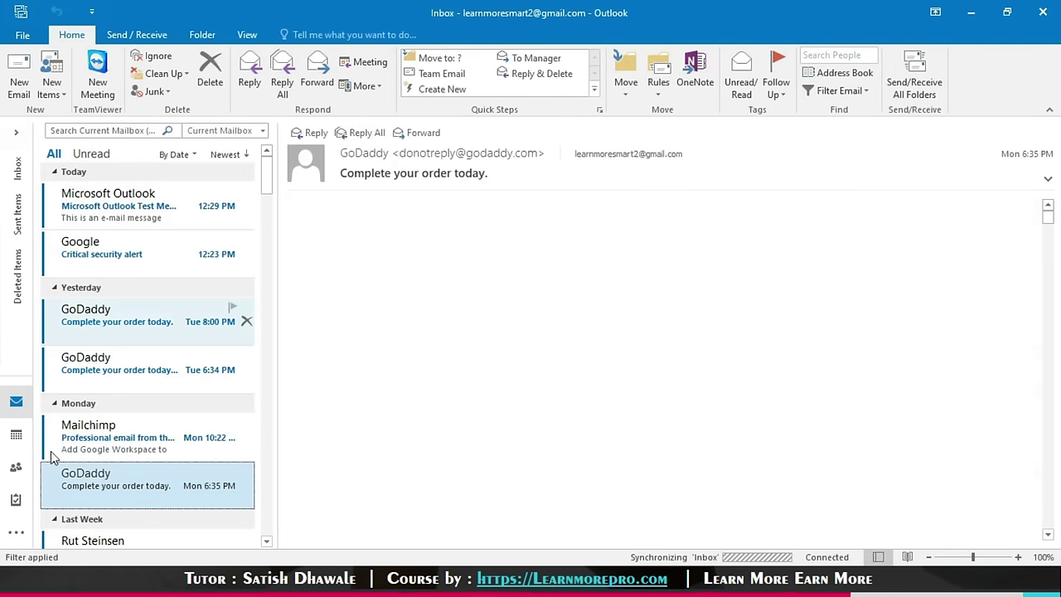
pyautogui.click(16, 435)
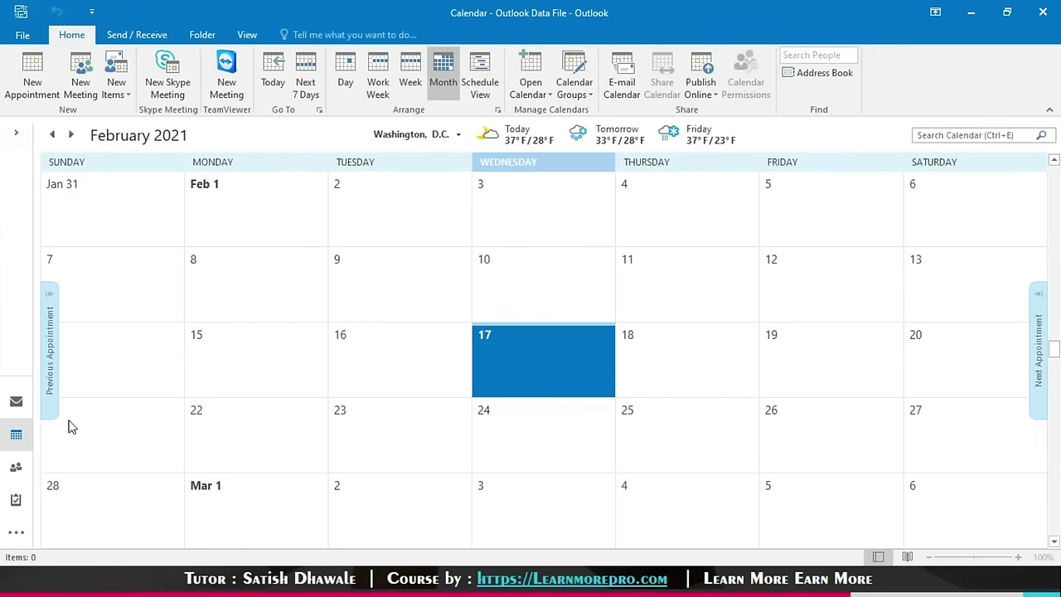
pyautogui.click(17, 468)
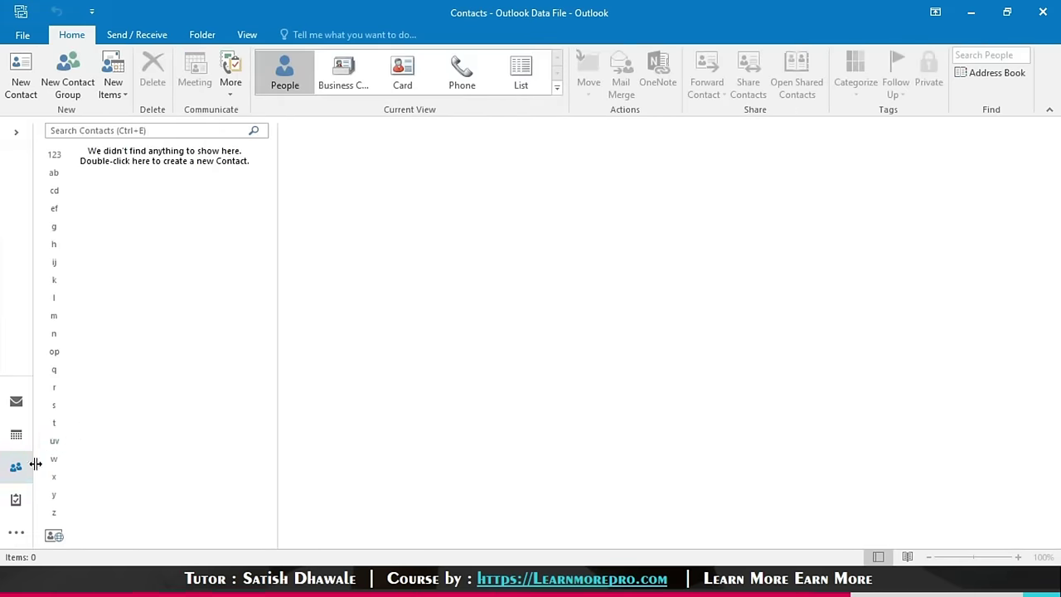
pyautogui.moveTo(12, 507)
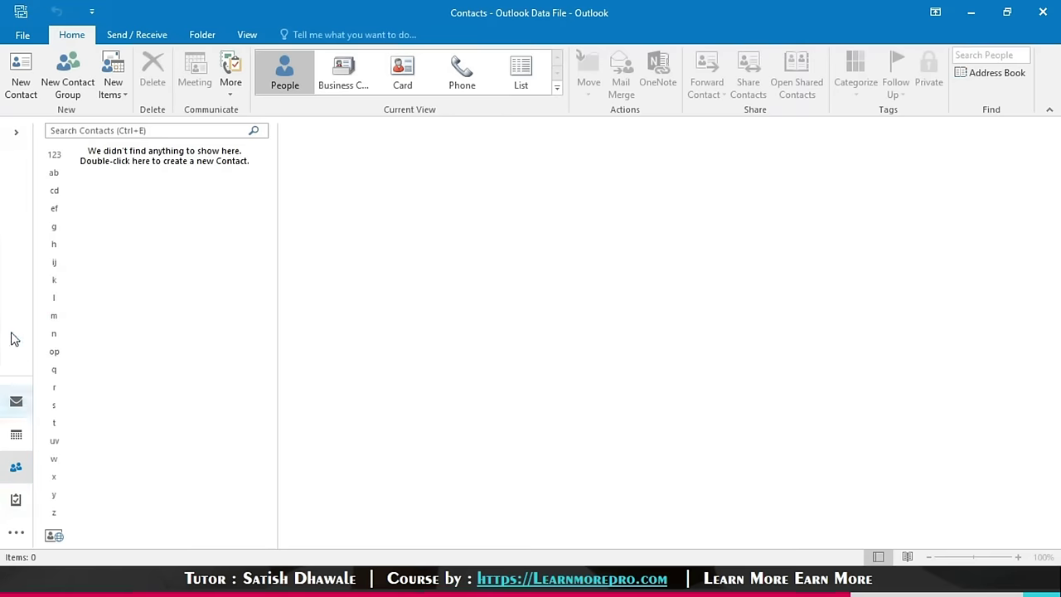
# Expand and pin the folder pane open, then return to the Mail Inbox
pyautogui.click(16, 133)
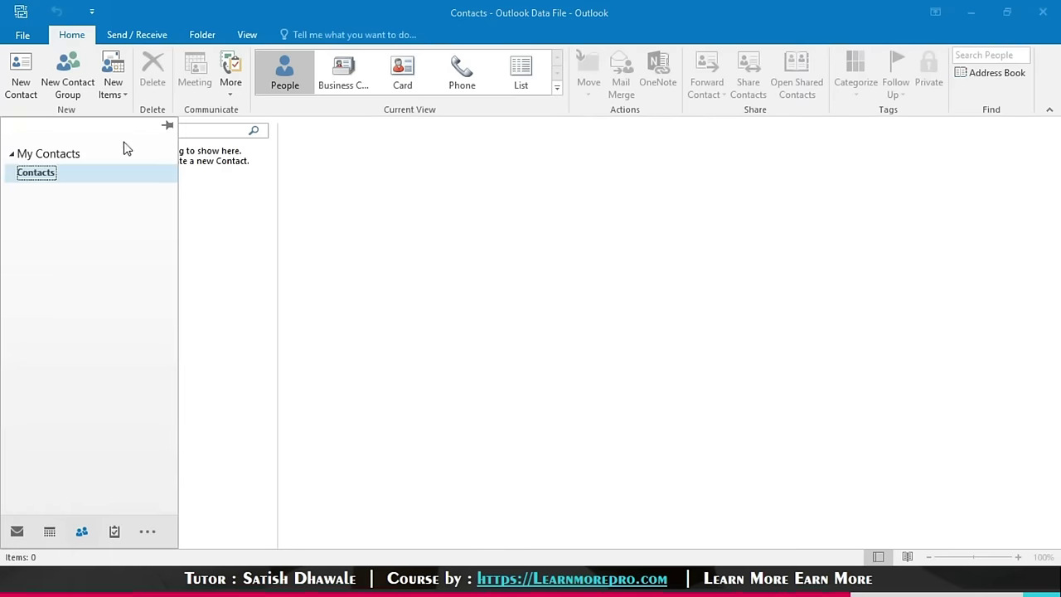
pyautogui.click(168, 128)
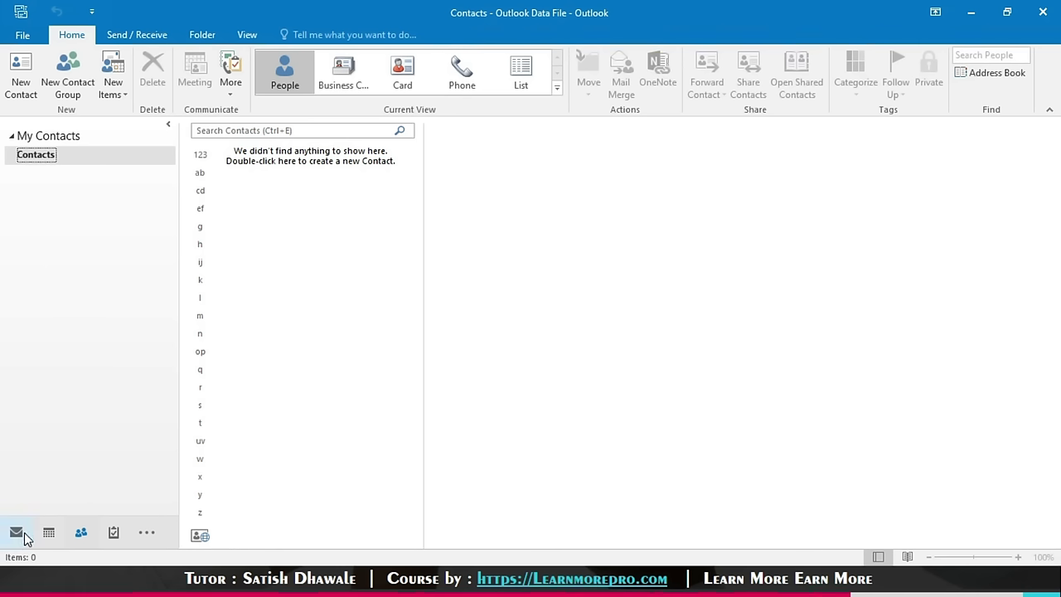
pyautogui.click(18, 533)
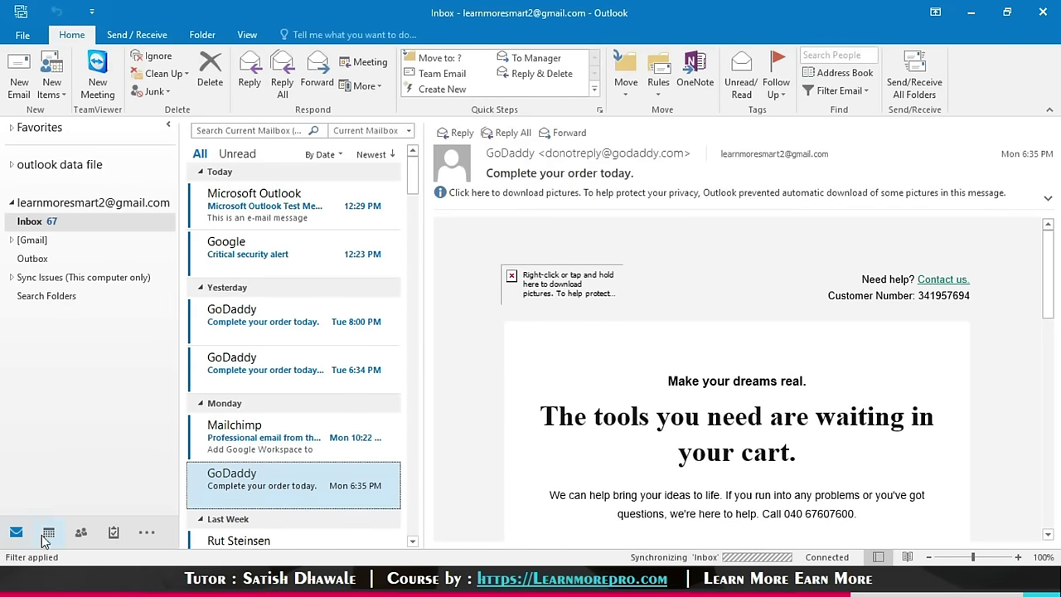
pyautogui.click(50, 534)
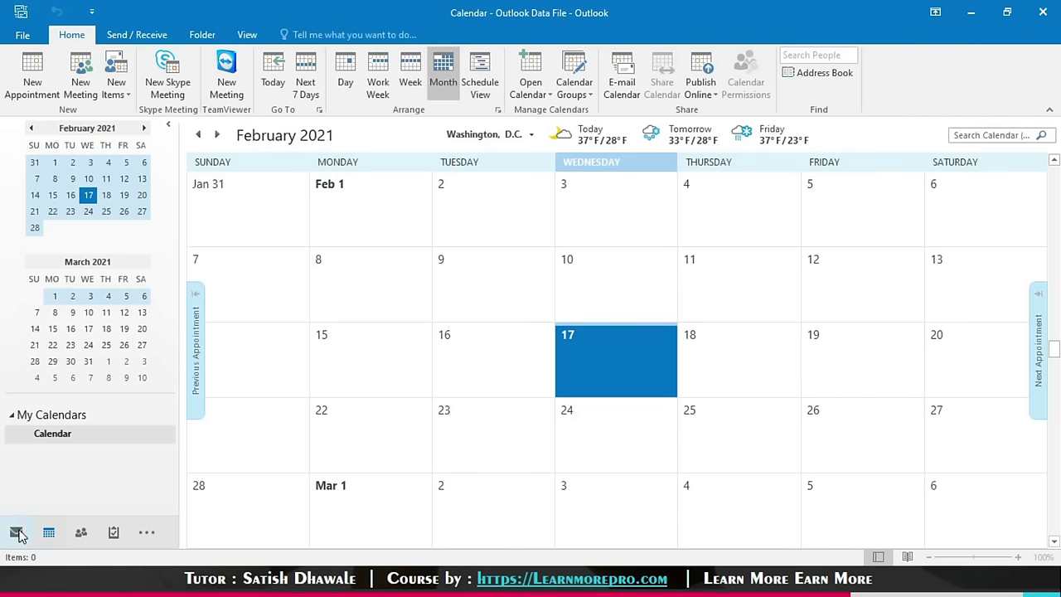
pyautogui.click(18, 534)
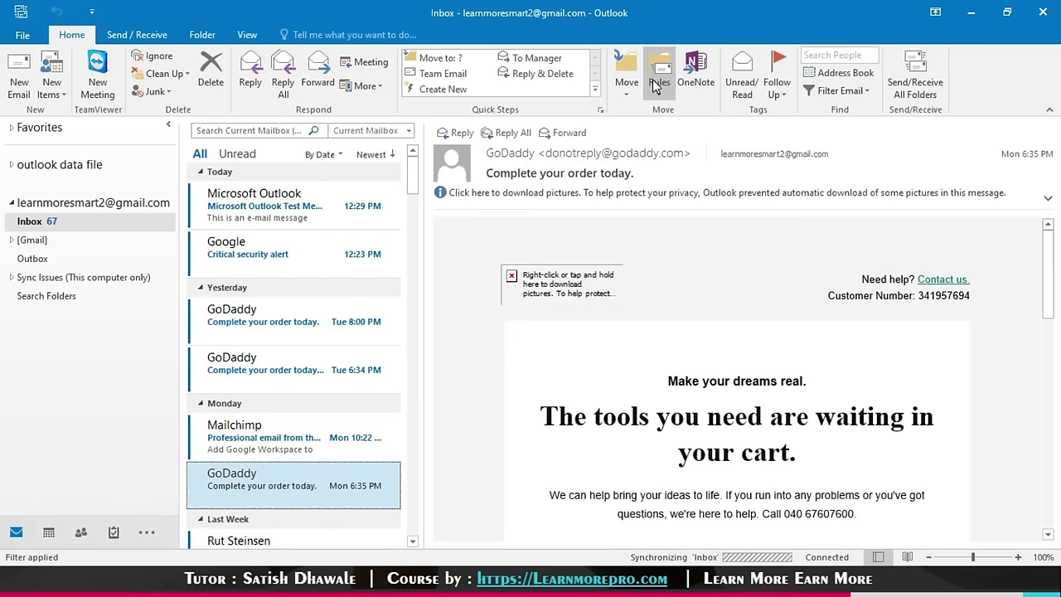
pyautogui.click(80, 533)
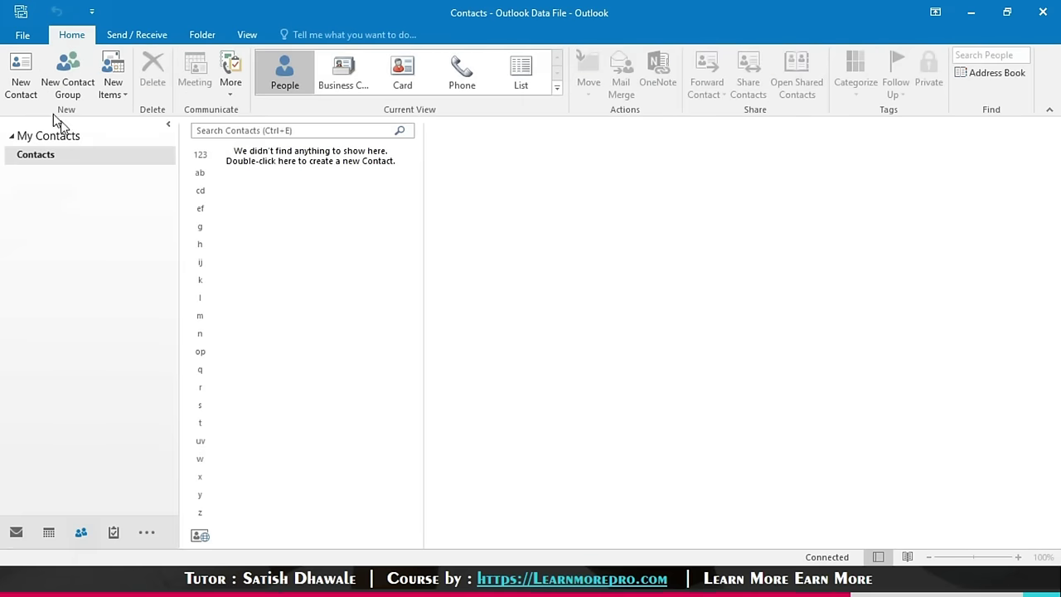
pyautogui.click(17, 532)
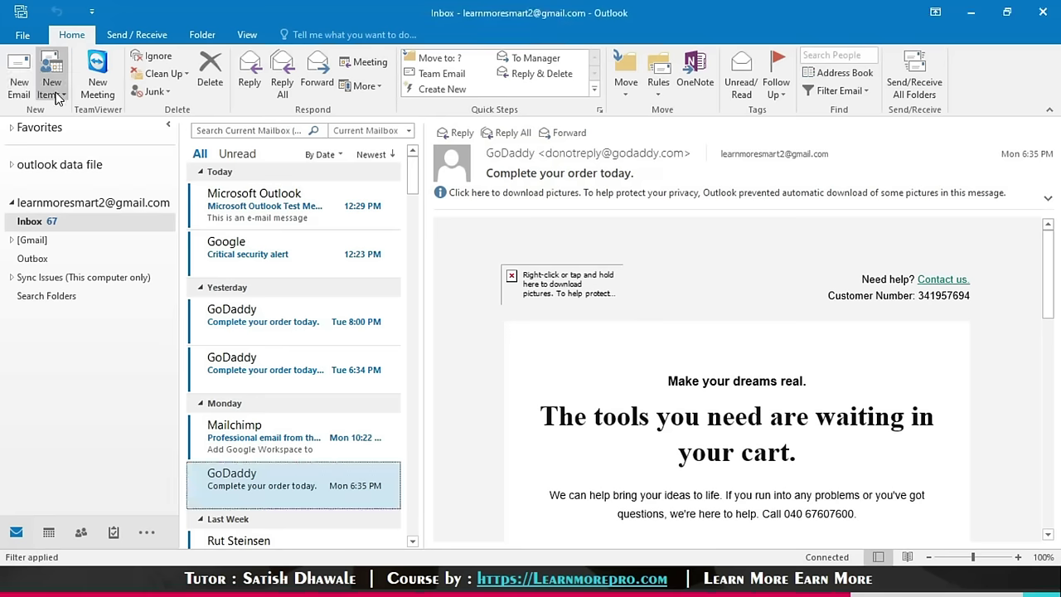
# Preview the New Items list, then create a new blank email from the Home tab
pyautogui.click(53, 93)
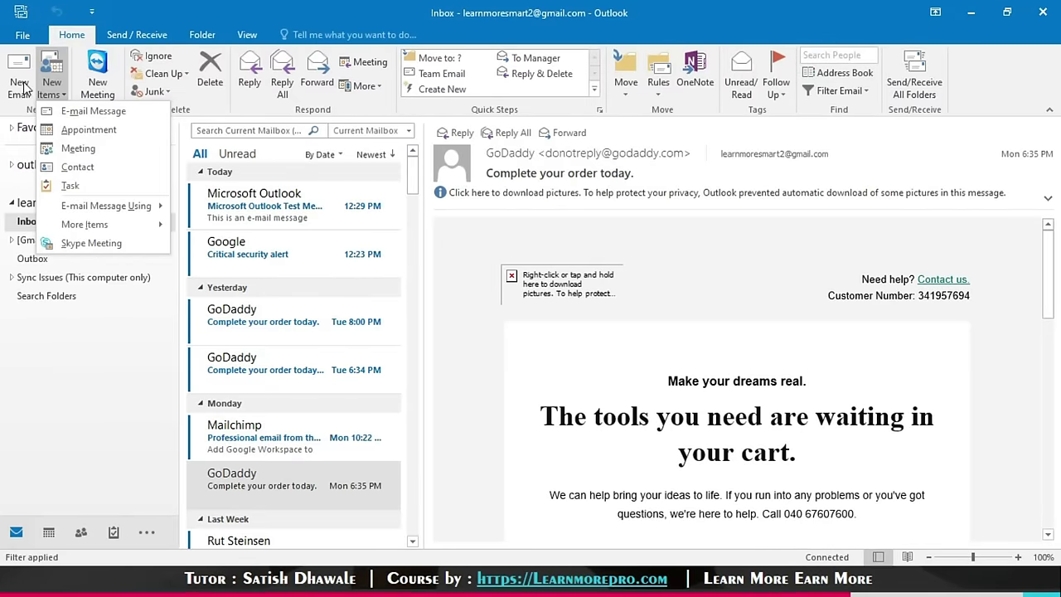
pyautogui.click(25, 87)
pyautogui.click(24, 87)
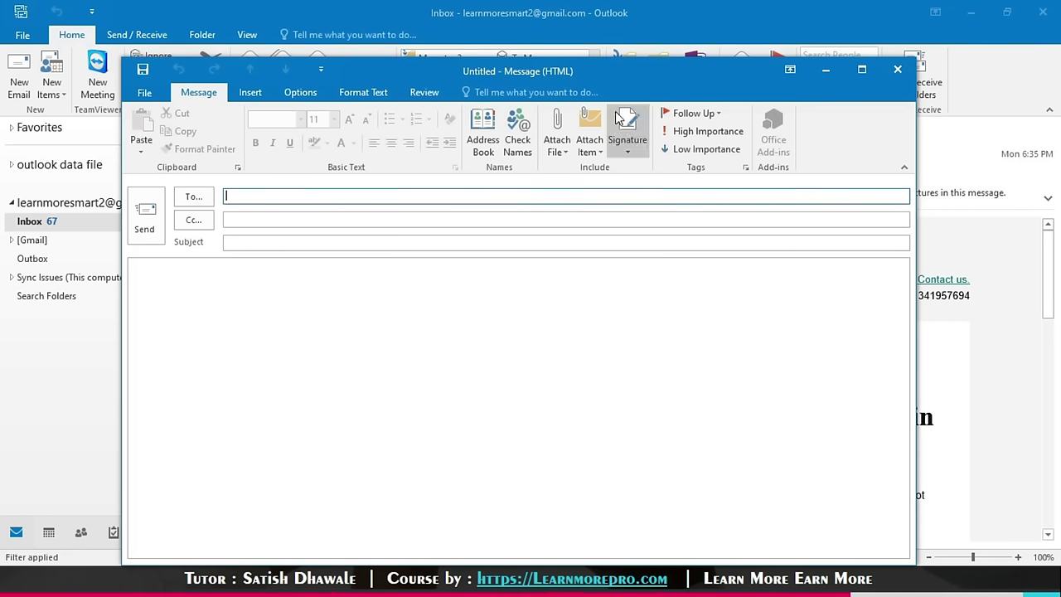
# Maximize the new message window and begin typing the recipient's e-mail address in To
pyautogui.moveTo(615, 79)
pyautogui.mouseDown()
pyautogui.moveTo(619, 50)
pyautogui.moveTo(618, 65)
pyautogui.mouseUp()
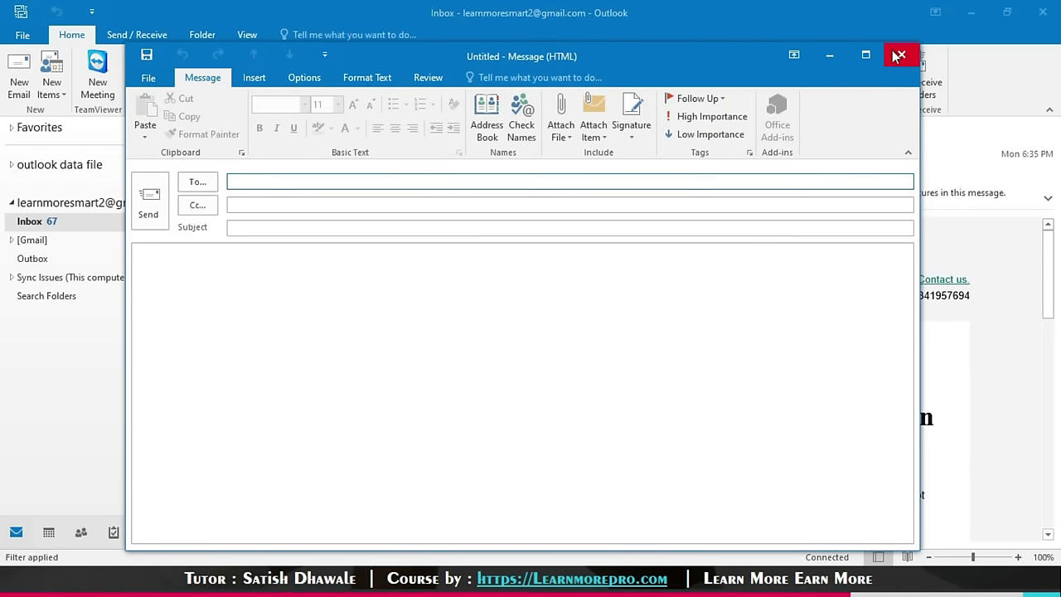
pyautogui.click(866, 55)
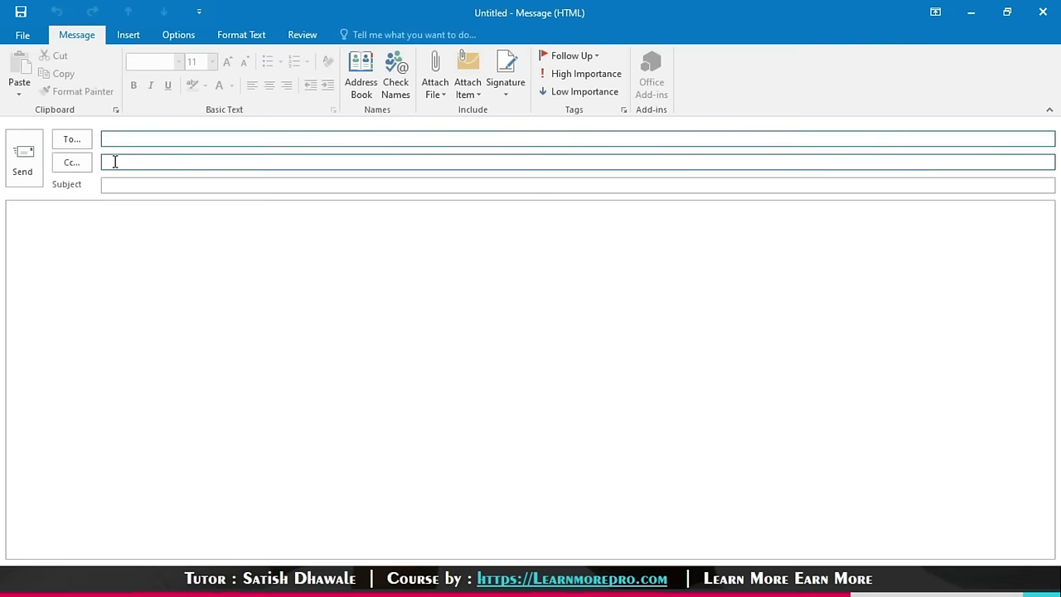
pyautogui.click(120, 139)
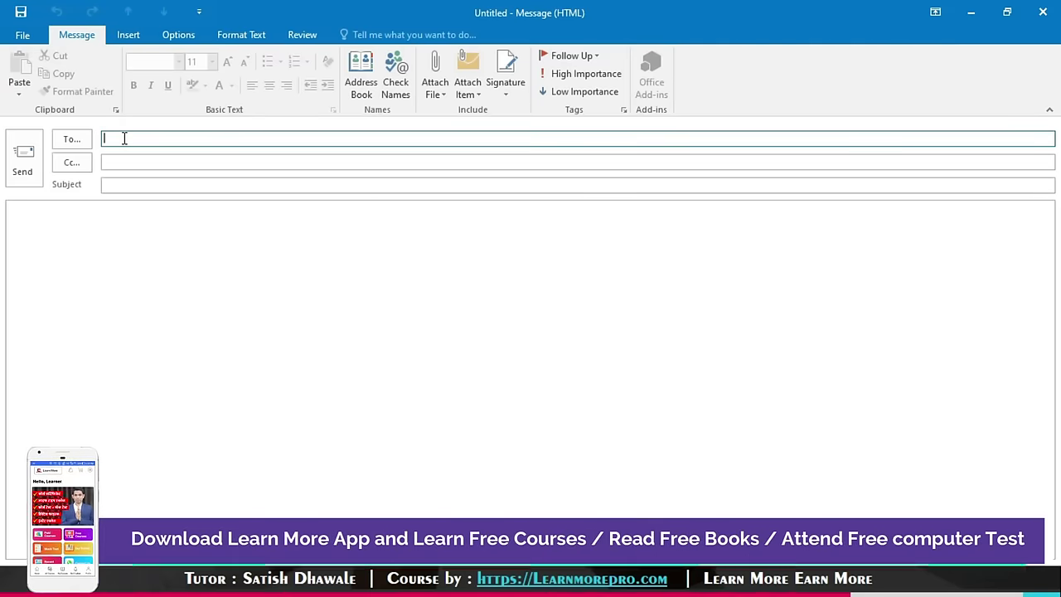
pyautogui.write('m')
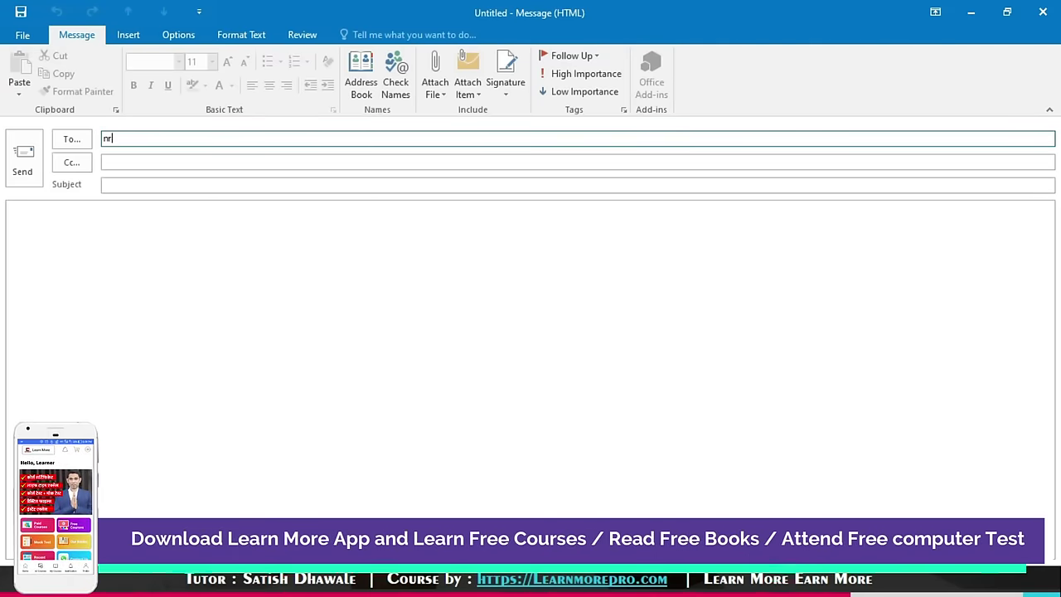
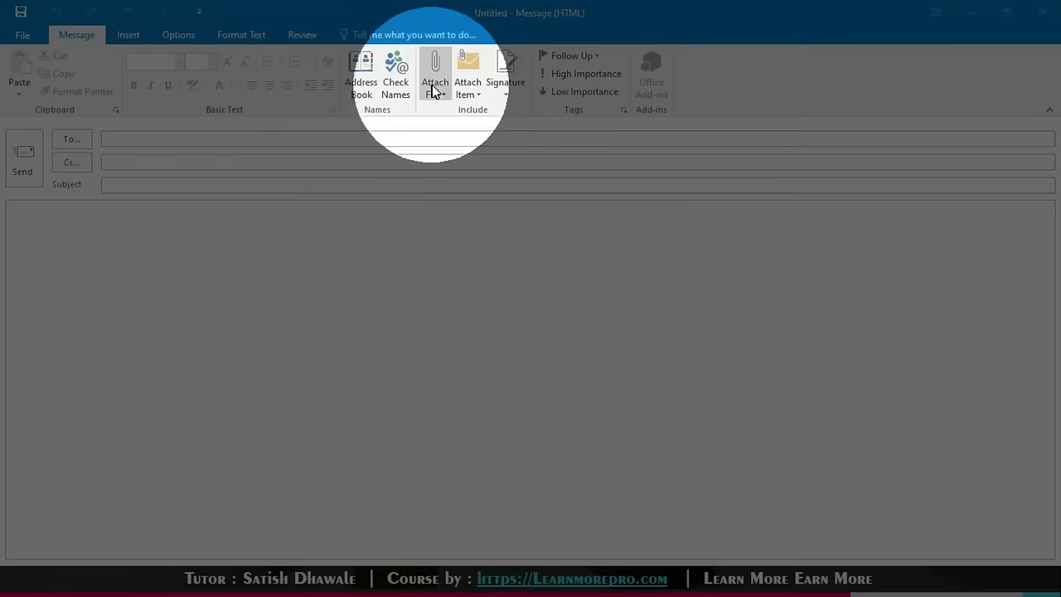
# Choose Attach Item > Calendar to bring up the Send a Calendar via E-mail dialog
pyautogui.click(478, 96)
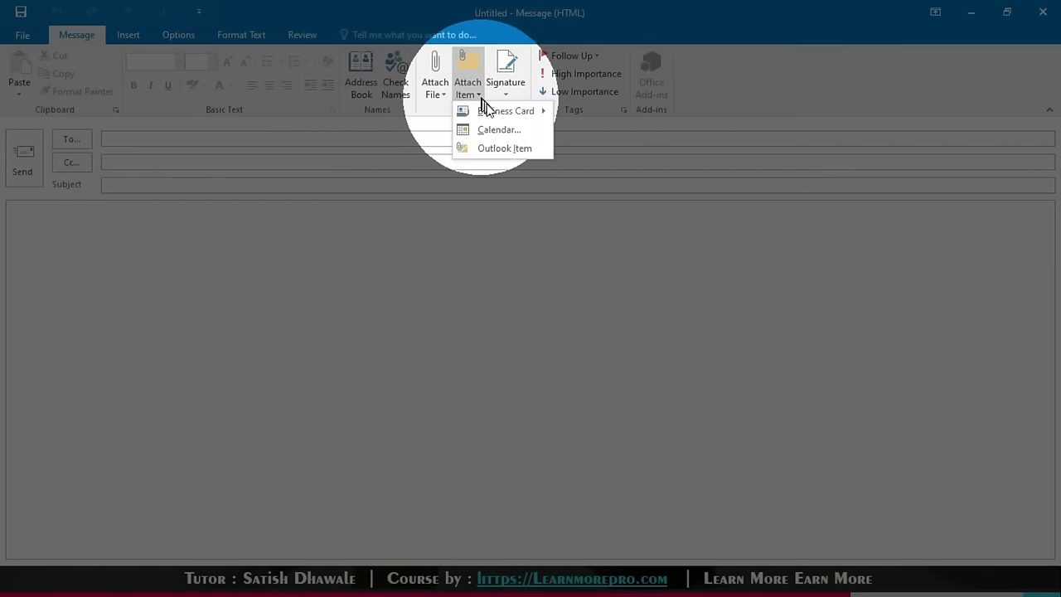
pyautogui.moveTo(492, 114)
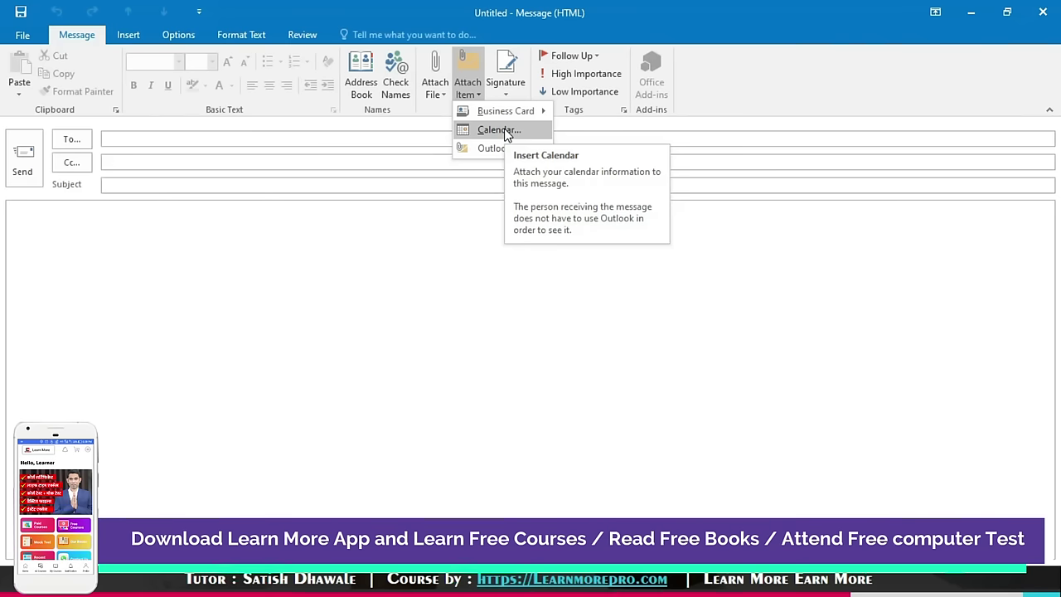
pyautogui.click(504, 130)
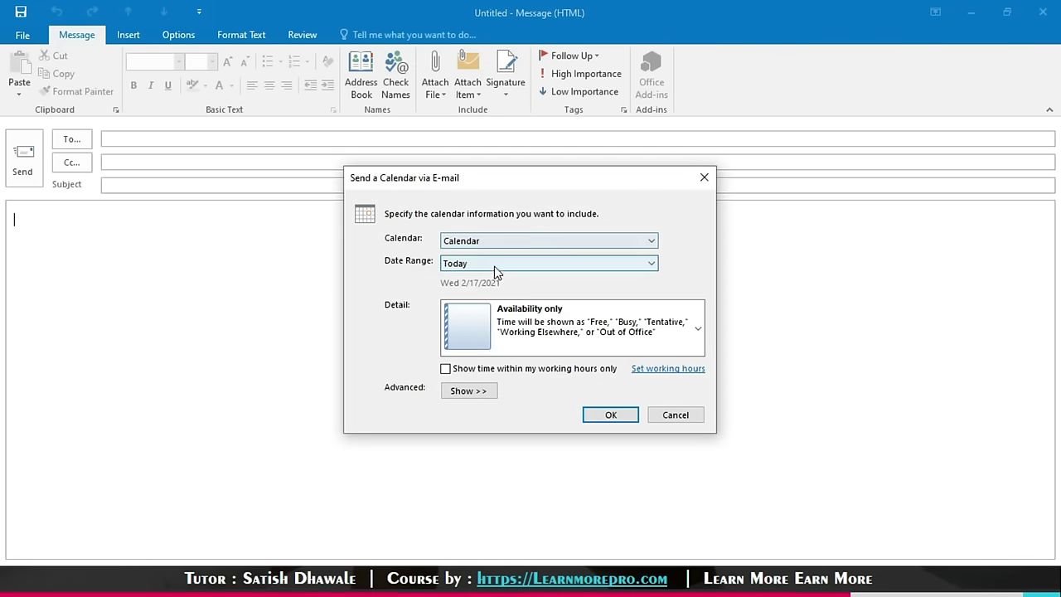
# Keep the date range as Today, turn off working-hours-only, and accept the calendar settings
pyautogui.click(496, 263)
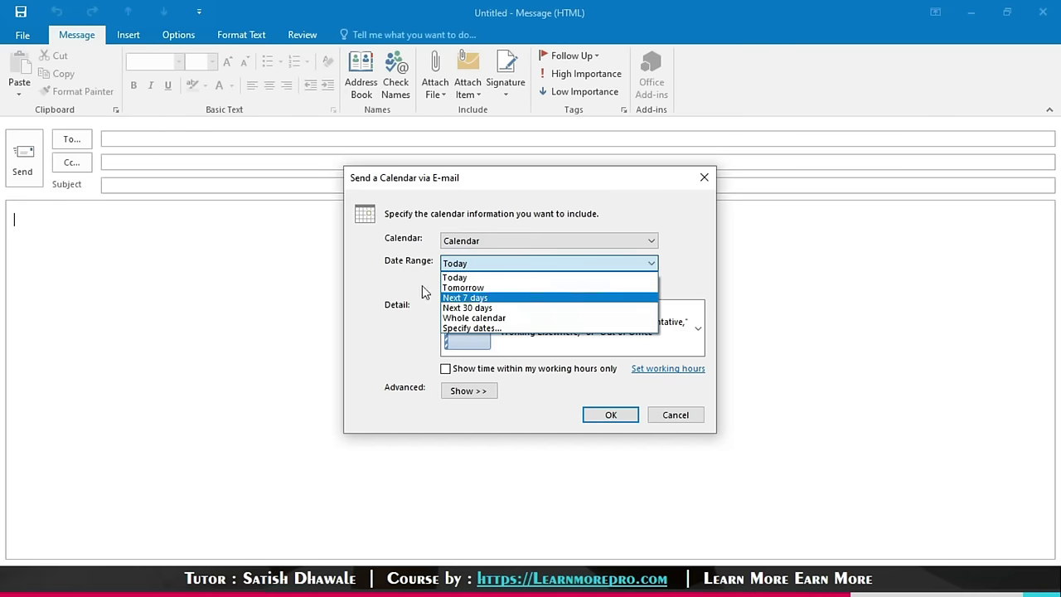
pyautogui.click(374, 273)
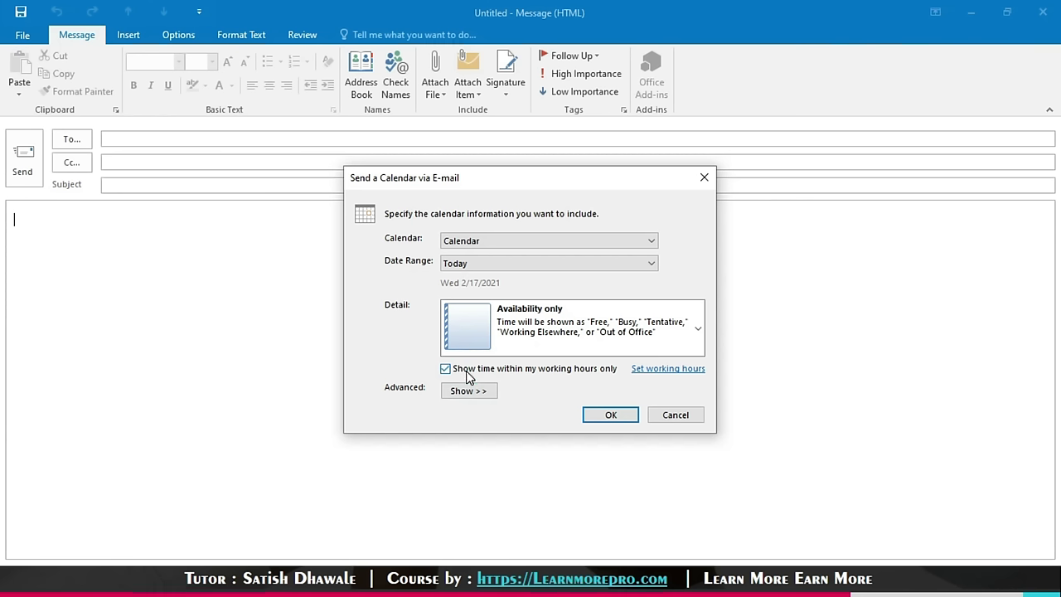
pyautogui.click(513, 375)
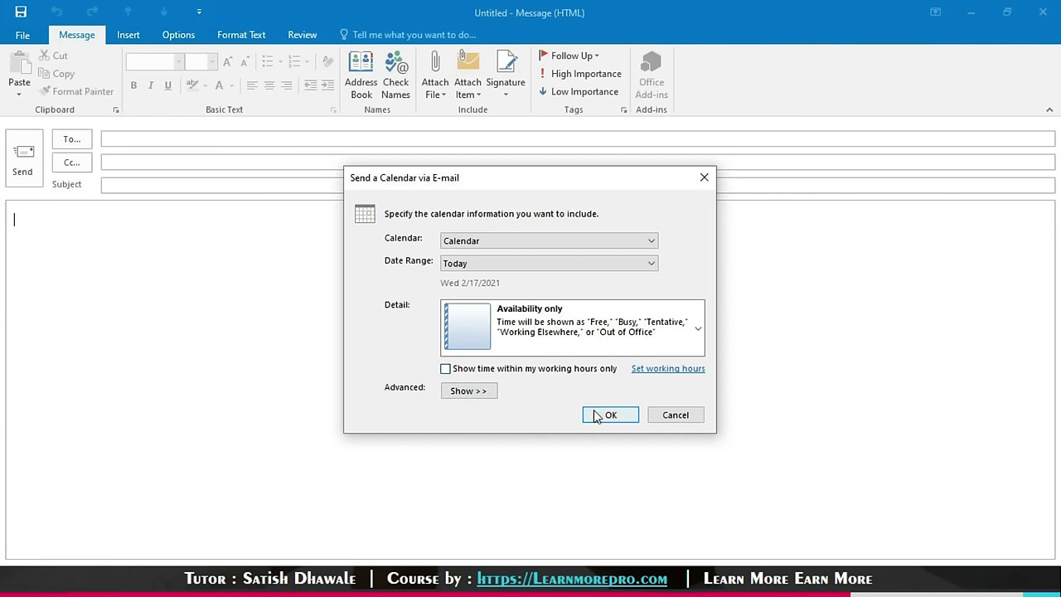
pyautogui.click(593, 413)
# Confirm exporting the empty calendar, review the inserted Feb 17 schedule, and select the whole body
pyautogui.click(498, 324)
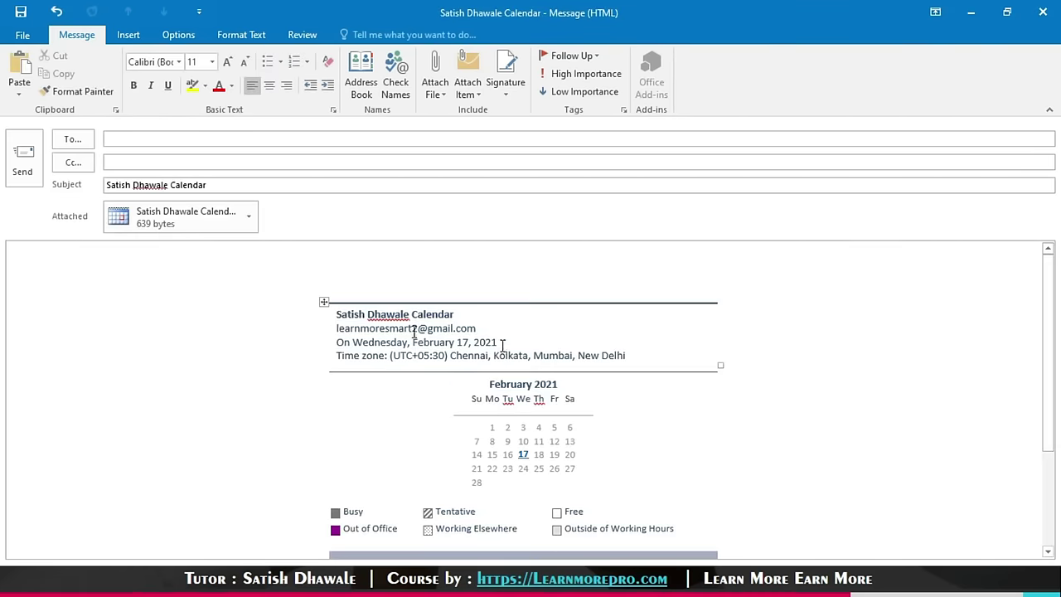
pyautogui.scroll(-2, 504, 348)
pyautogui.scroll(-2, 498, 423)
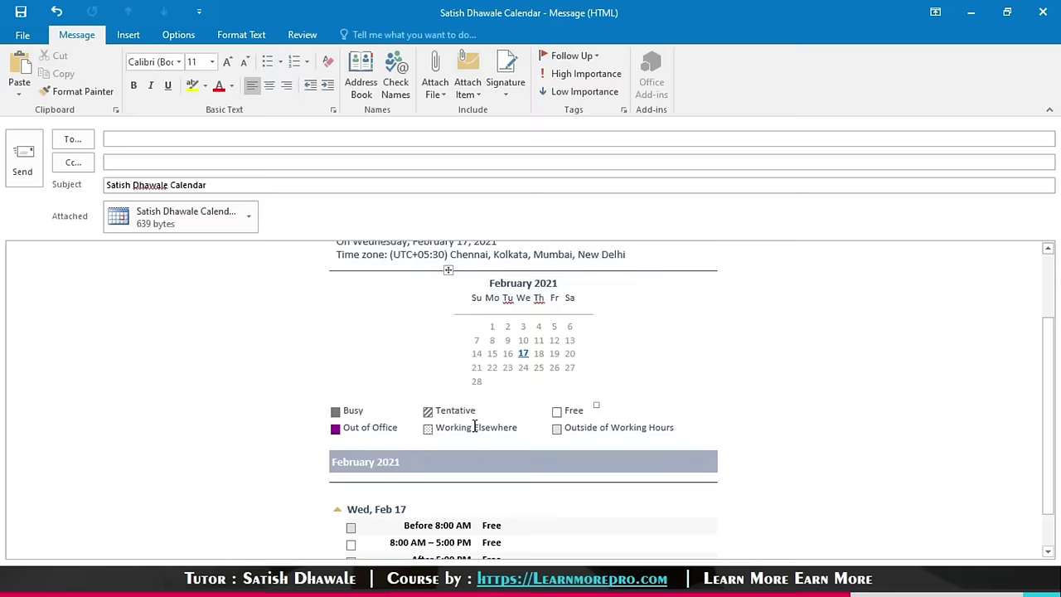
pyautogui.scroll(3, 448, 398)
pyautogui.scroll(-3, 462, 405)
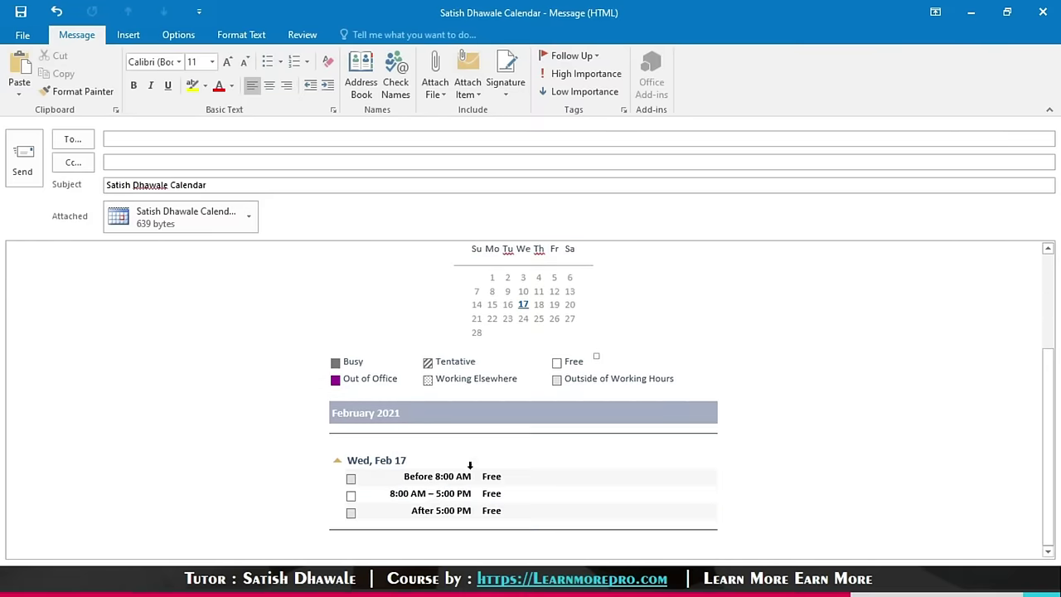
pyautogui.scroll(3, 437, 470)
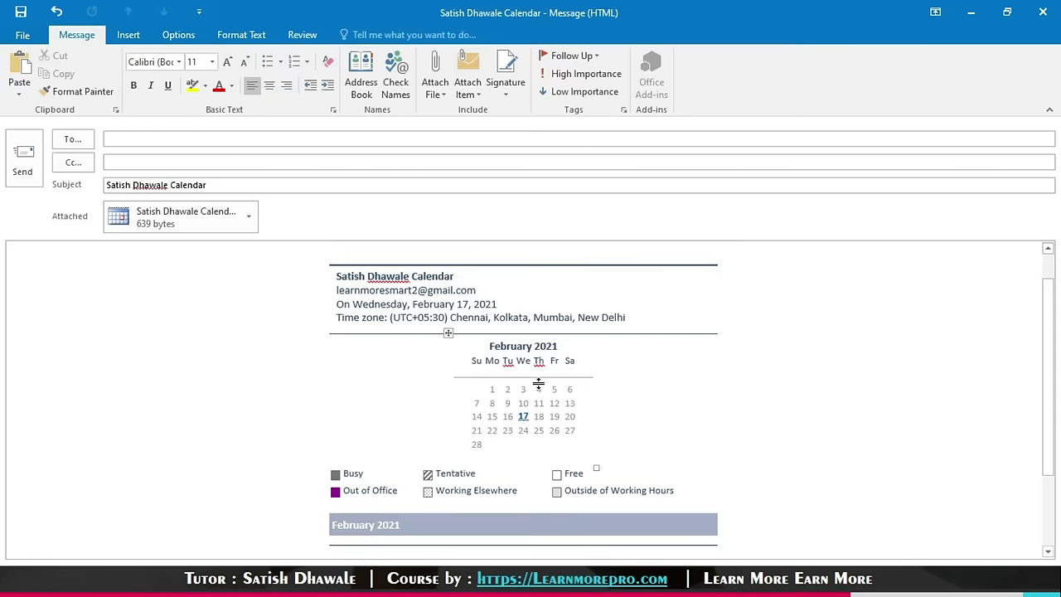
pyautogui.scroll(-2, 539, 384)
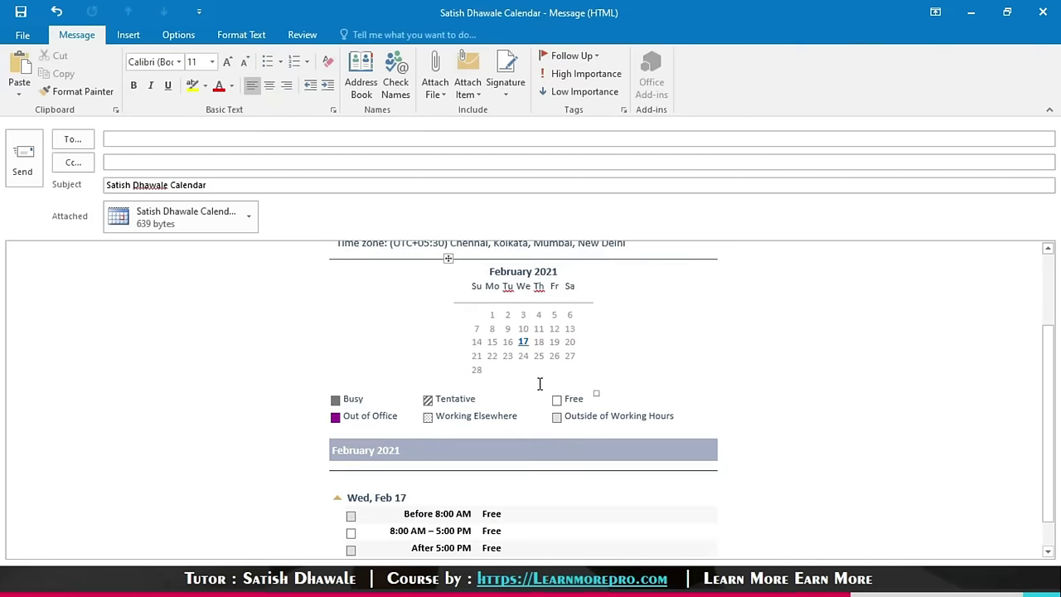
pyautogui.scroll(-1, 539, 383)
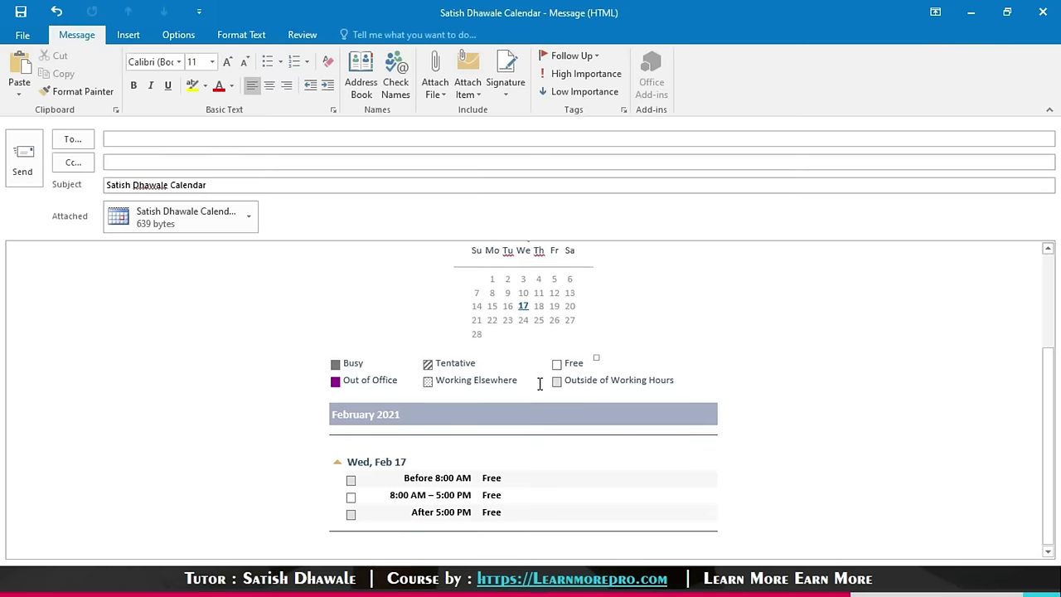
pyautogui.scroll(2, 426, 398)
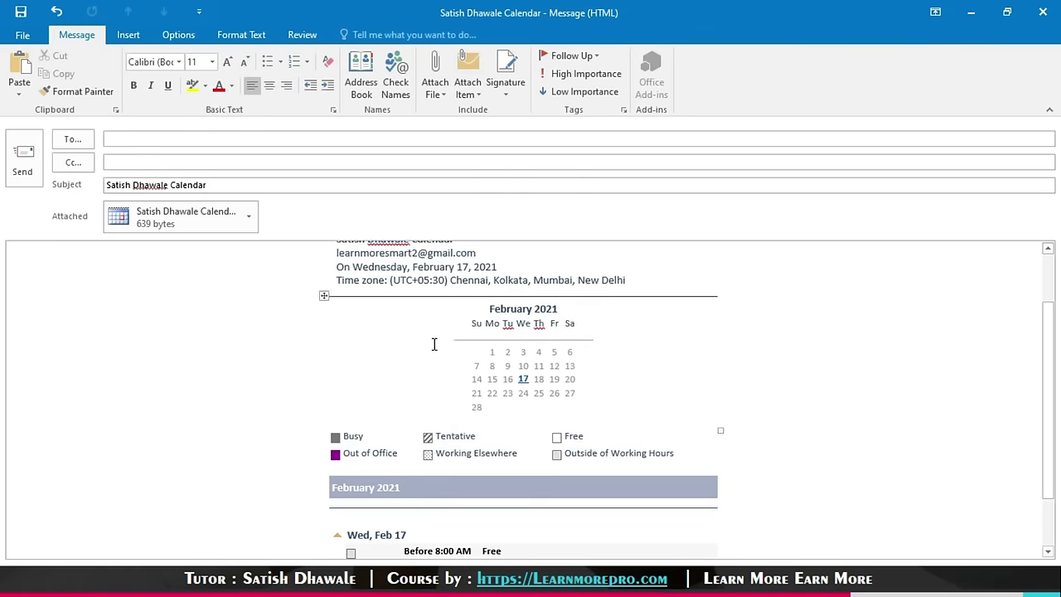
pyautogui.scroll(1, 433, 354)
pyautogui.scroll(1, 427, 358)
pyautogui.scroll(-4, 421, 355)
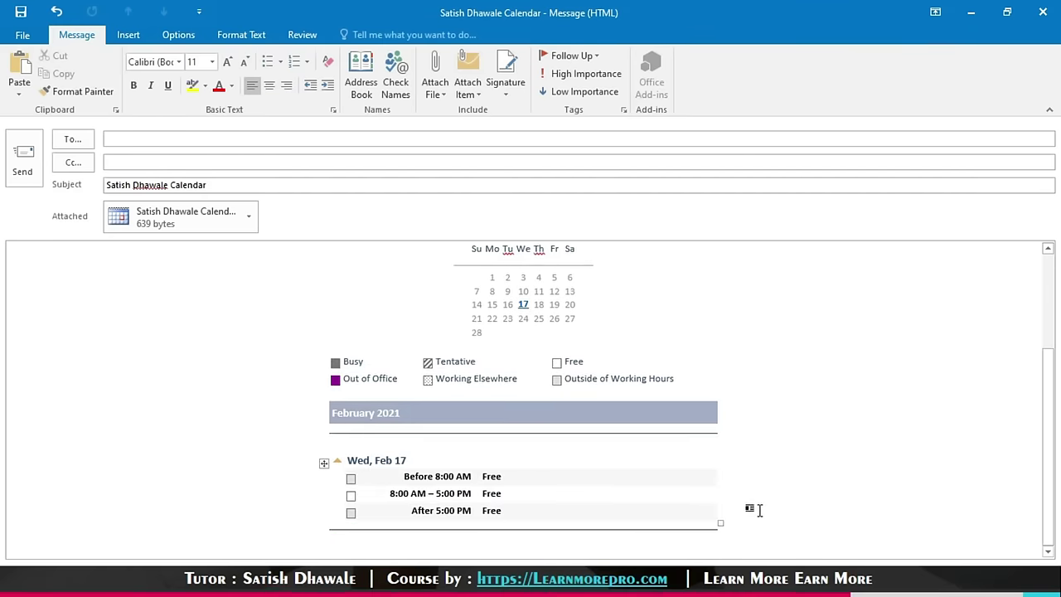
pyautogui.scroll(5, 755, 511)
pyautogui.scroll(-4, 742, 503)
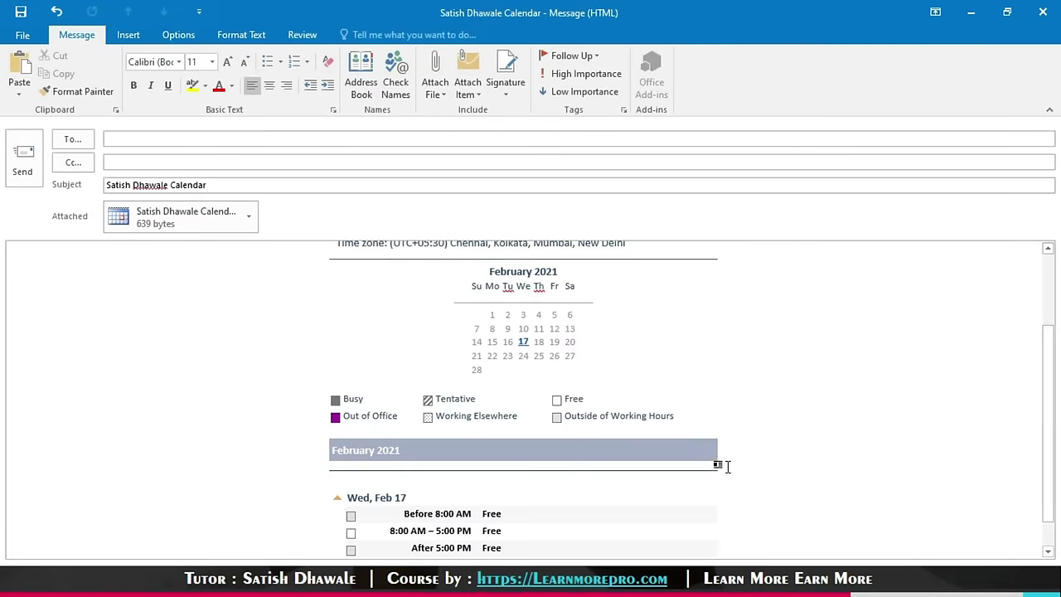
pyautogui.scroll(3, 727, 467)
pyautogui.hotkey('ctrl', 'a')
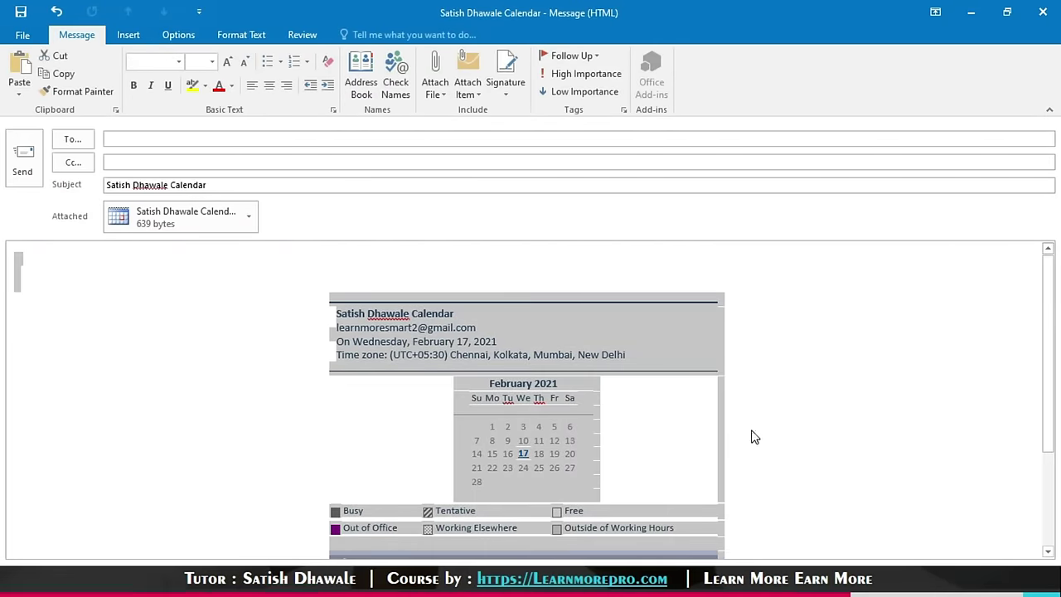
# Delete the embedded Feb 17 schedule and remove the 639-byte calendar attachment
pyautogui.press('Delete')
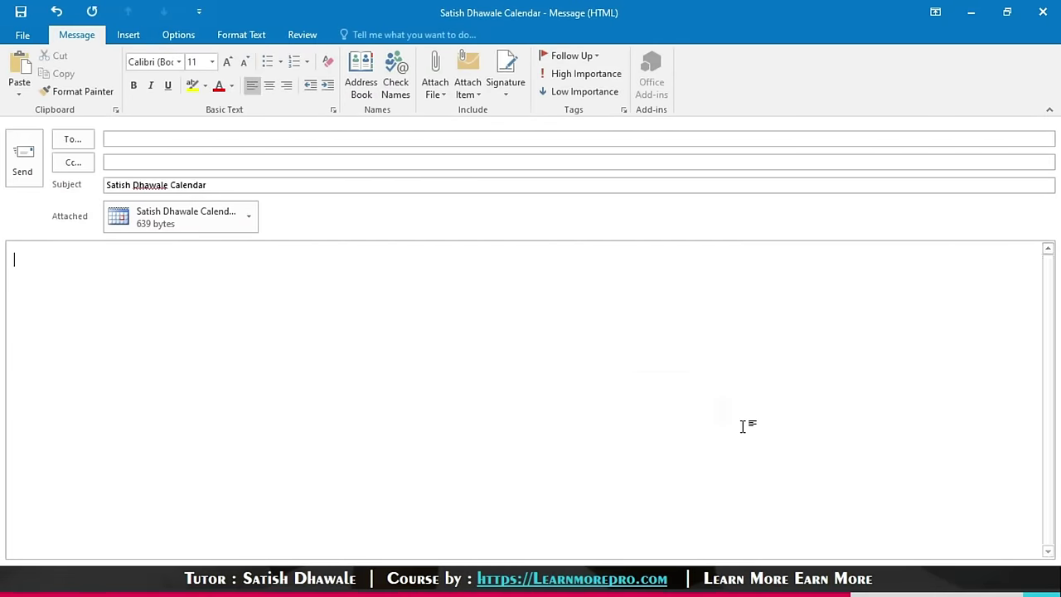
pyautogui.click(249, 216)
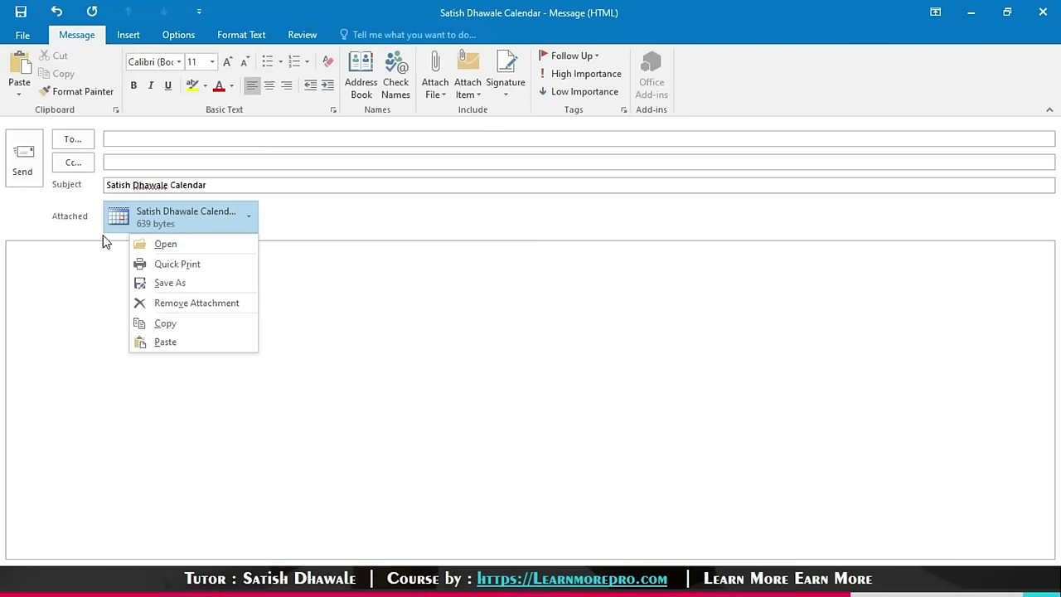
pyautogui.click(178, 304)
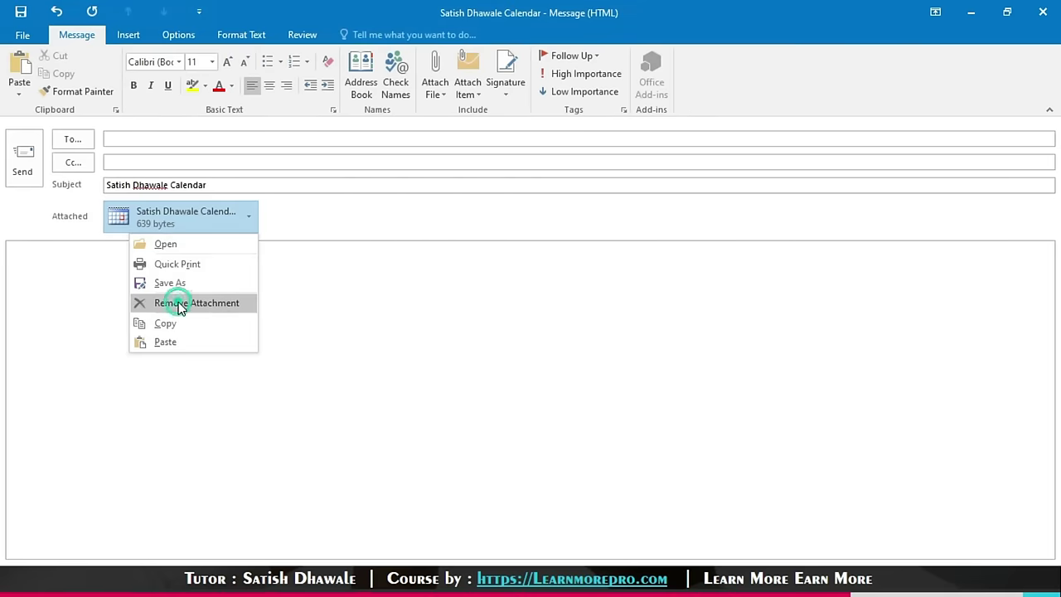
pyautogui.click(474, 93)
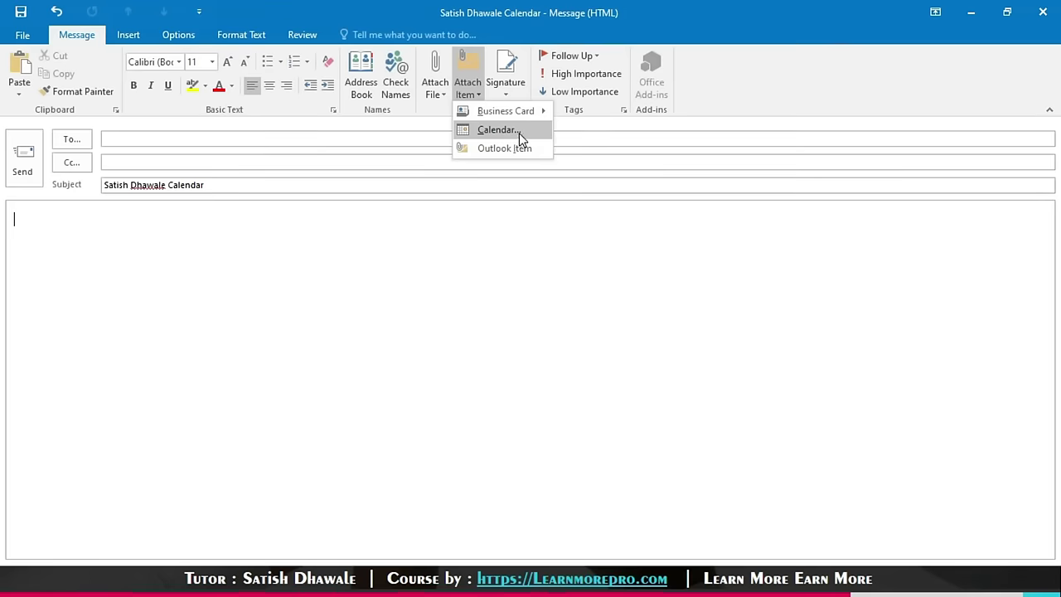
pyautogui.click(519, 132)
pyautogui.click(496, 239)
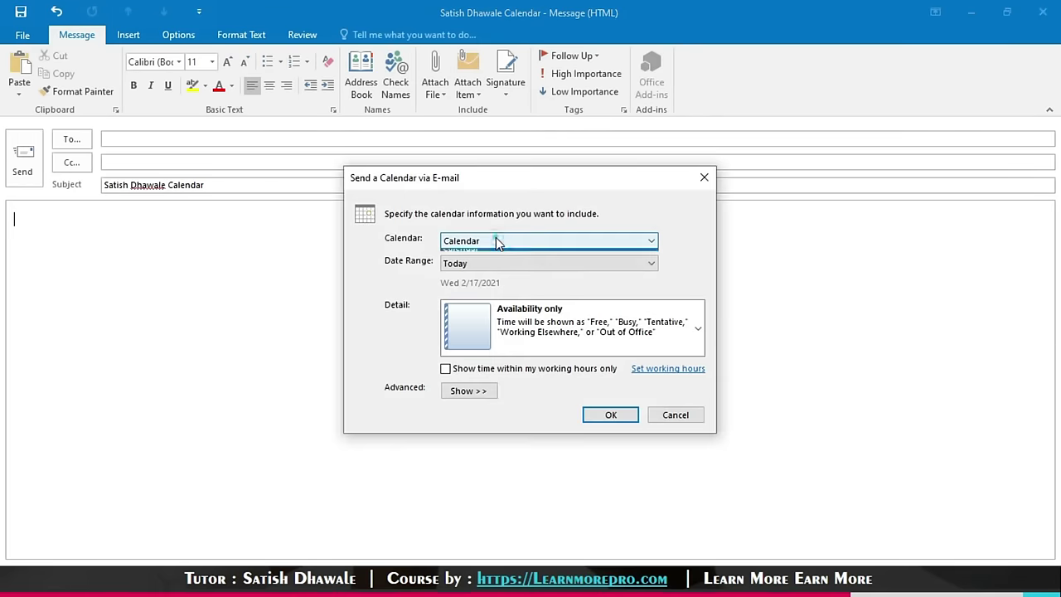
pyautogui.click(496, 238)
pyautogui.click(496, 262)
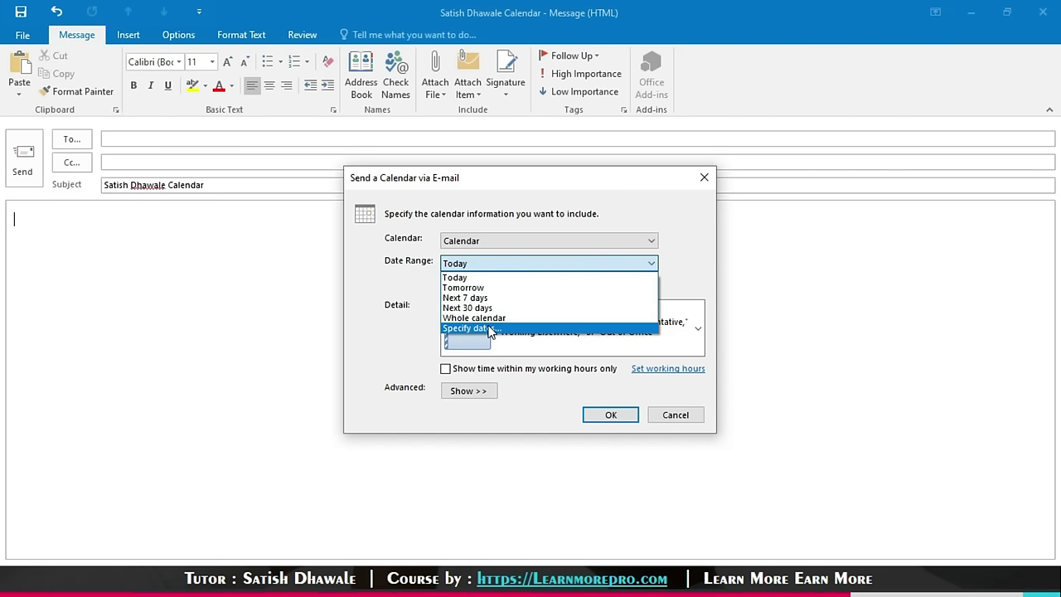
pyautogui.click(428, 269)
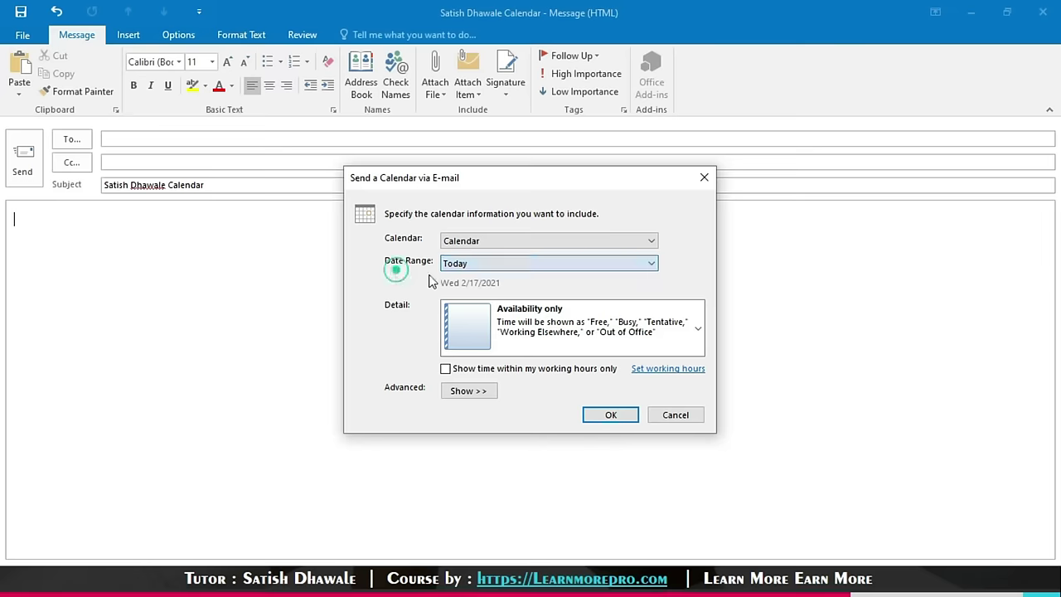
pyautogui.click(678, 414)
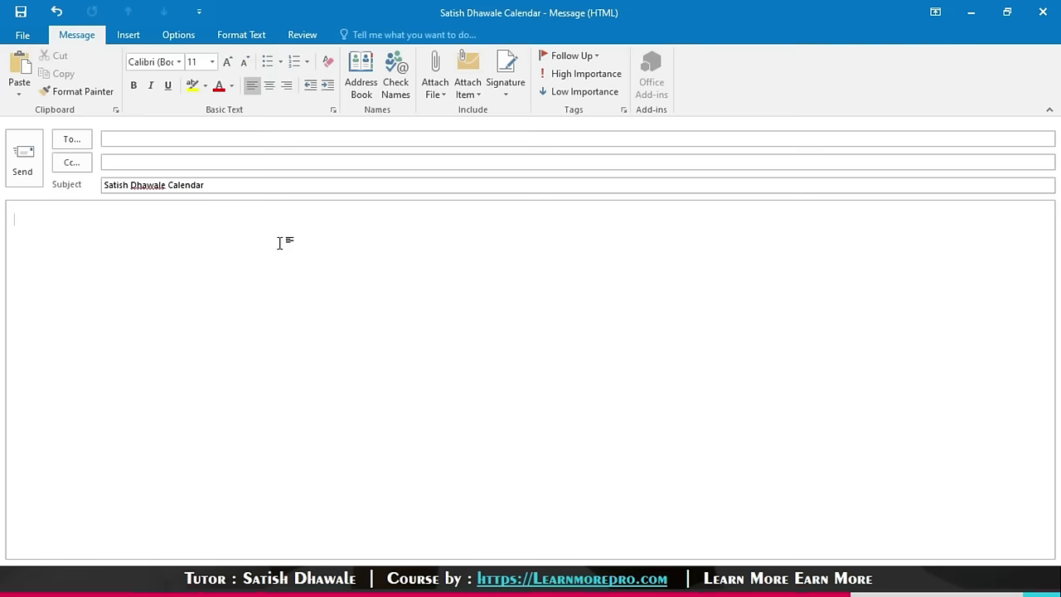
# Clear the calendar subject so the subject line is blank
pyautogui.moveTo(237, 185); pyautogui.dragTo(90, 183)
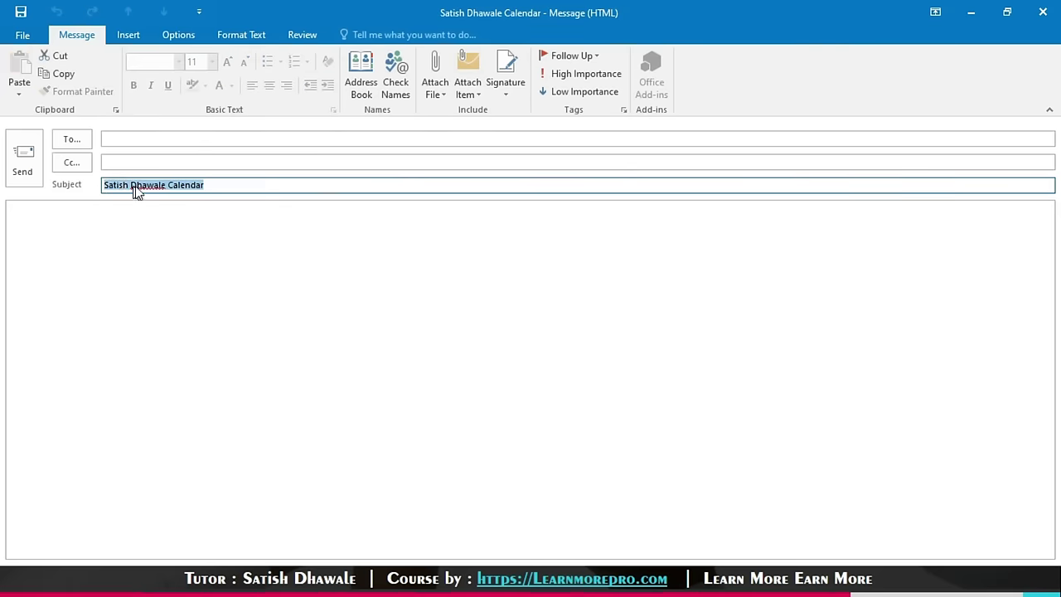
pyautogui.press('Delete')
pyautogui.click(505, 96)
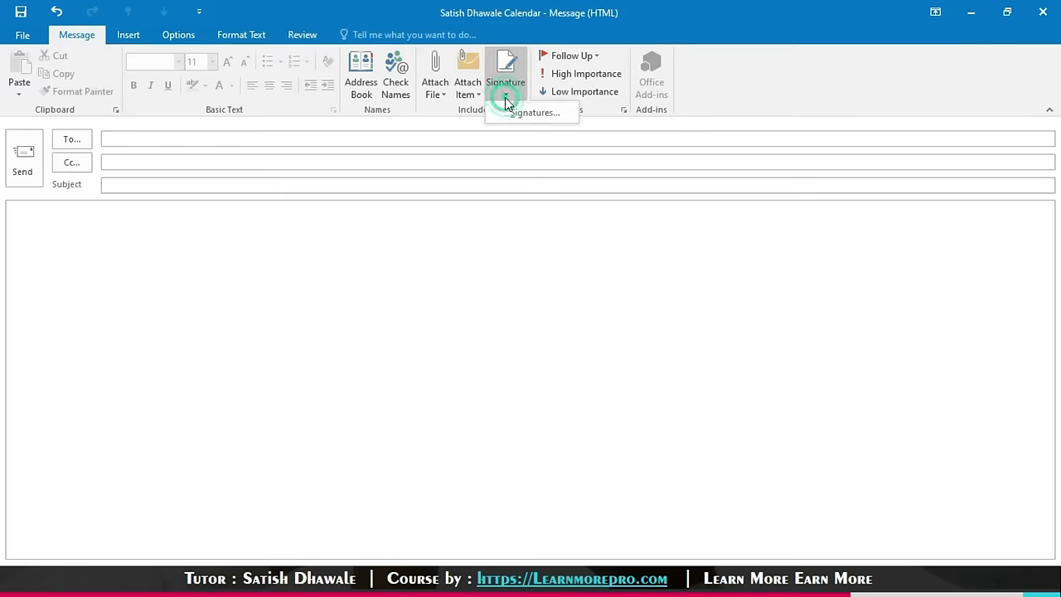
pyautogui.click(502, 95)
# Browse the Insert Item folders, including Contacts, then cancel without inserting anything
pyautogui.click(477, 96)
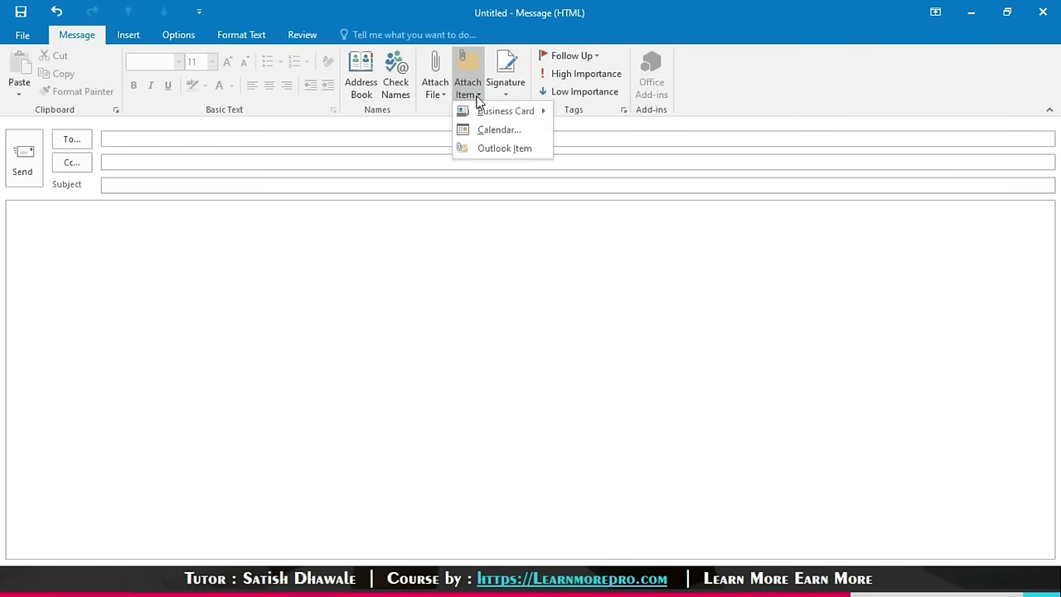
pyautogui.click(516, 149)
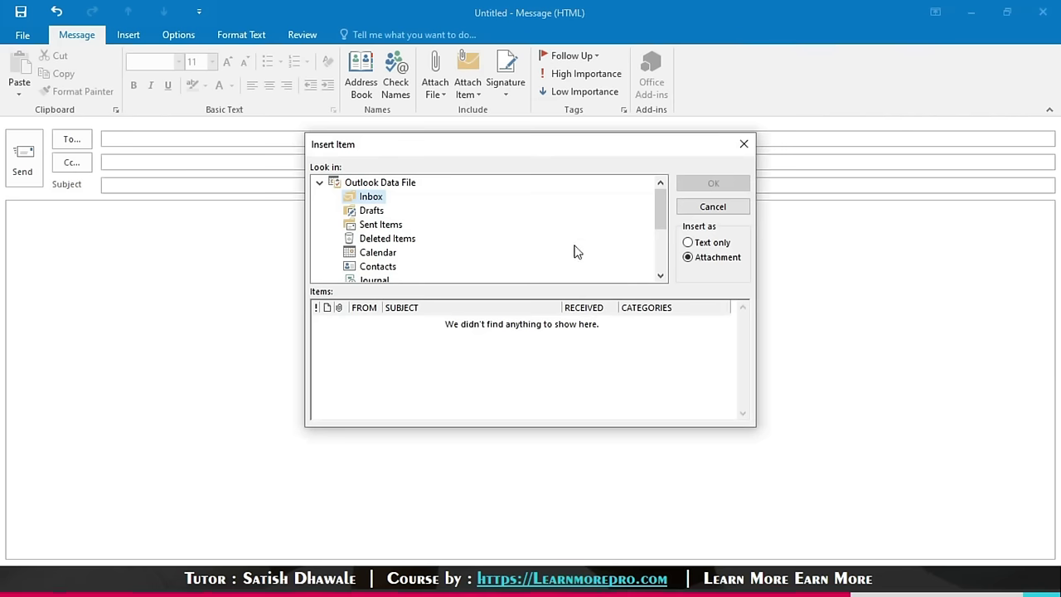
pyautogui.scroll(-1, 398, 233)
pyautogui.scroll(-2, 398, 239)
pyautogui.scroll(3, 398, 239)
pyautogui.scroll(-3, 389, 232)
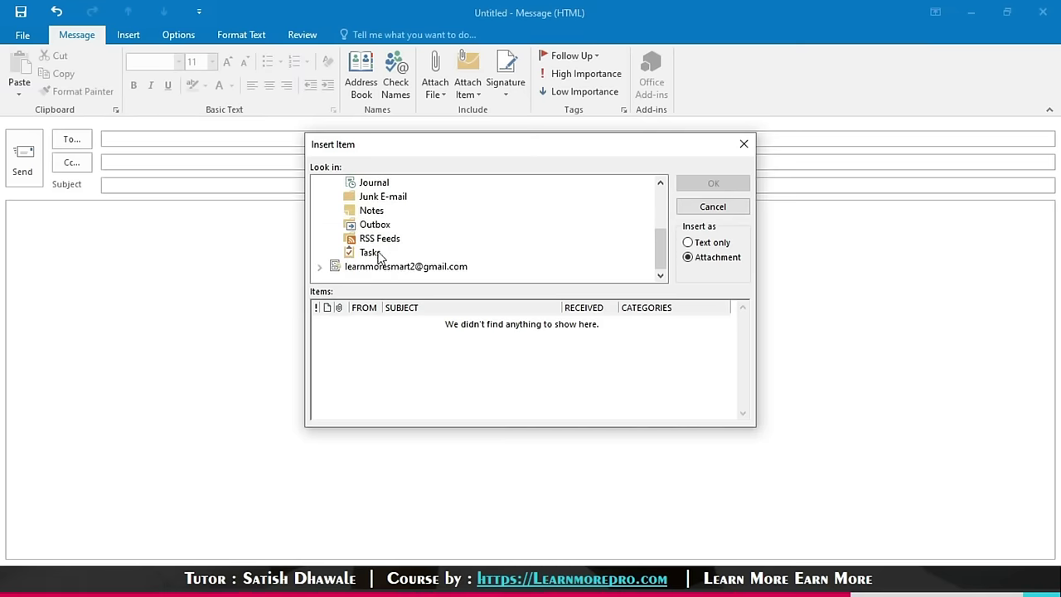
pyautogui.scroll(3, 381, 253)
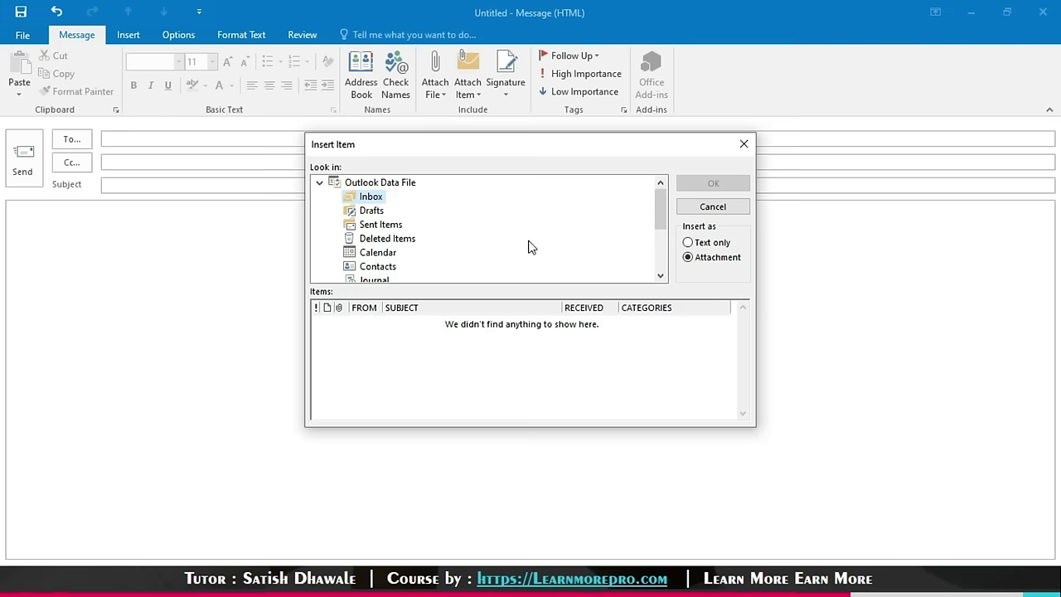
pyautogui.scroll(-2, 407, 257)
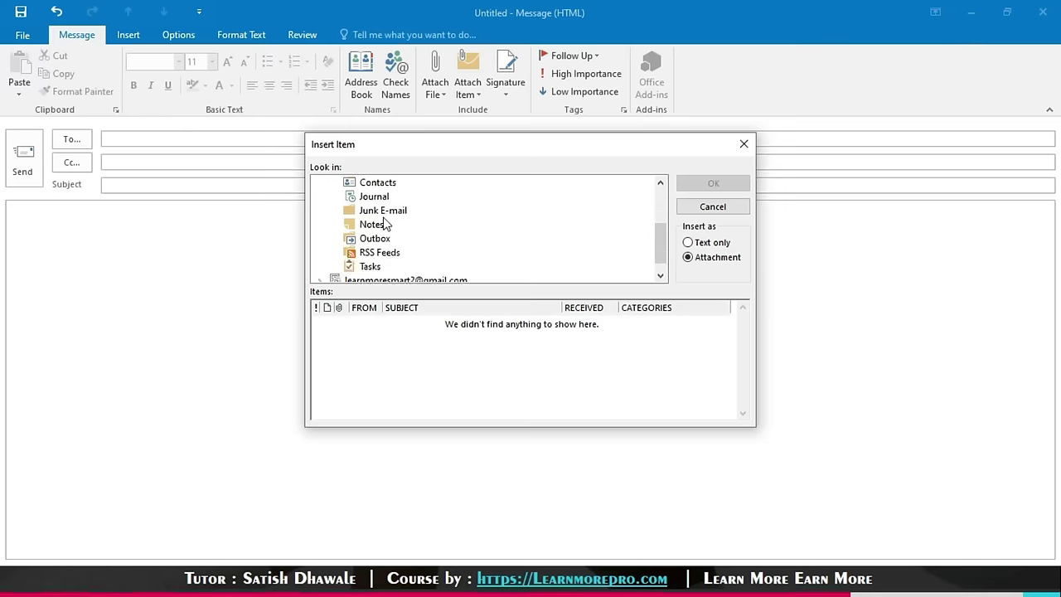
pyautogui.click(379, 183)
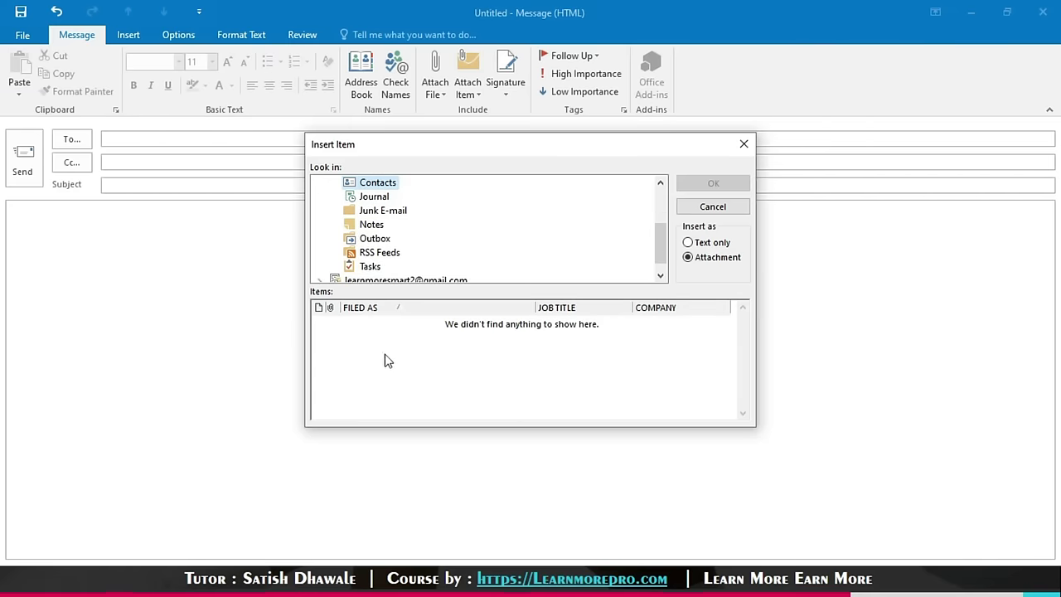
pyautogui.click(739, 209)
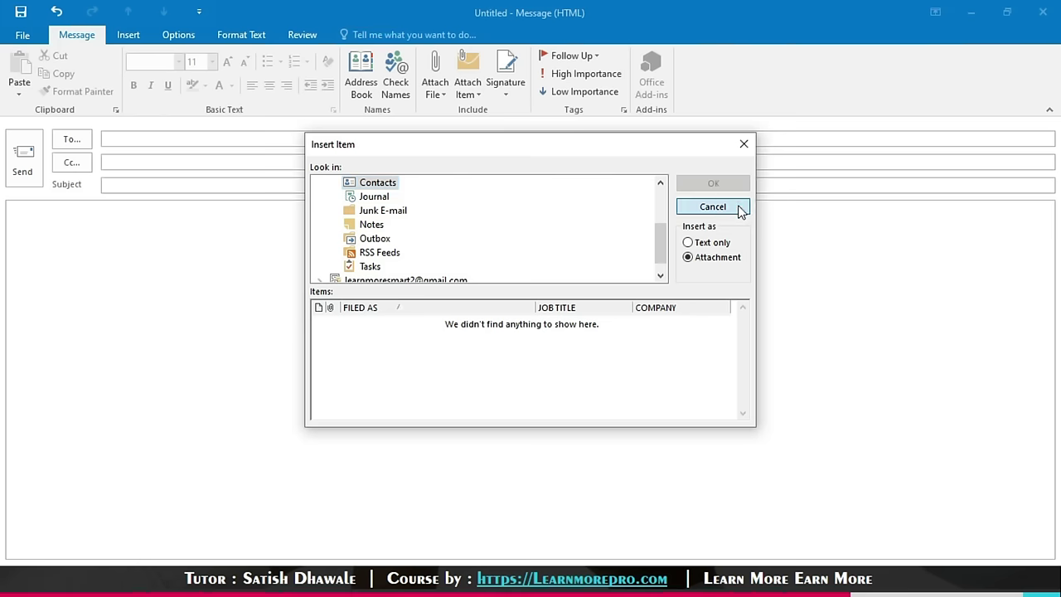
pyautogui.click(739, 208)
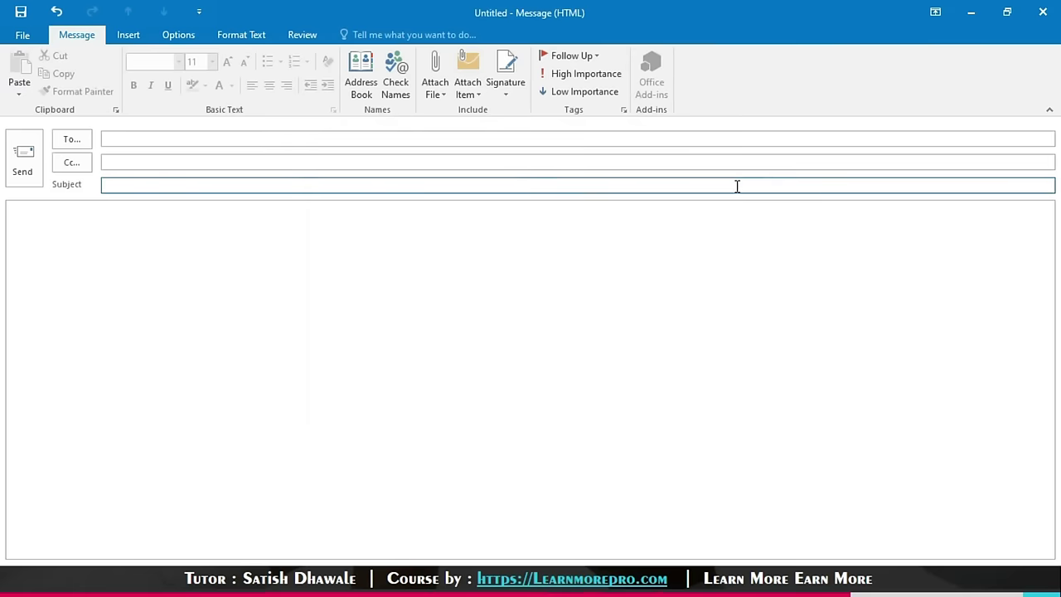
# Reopen the Outlook Item picker, select text-only insertion, and close it without attaching
pyautogui.click(471, 91)
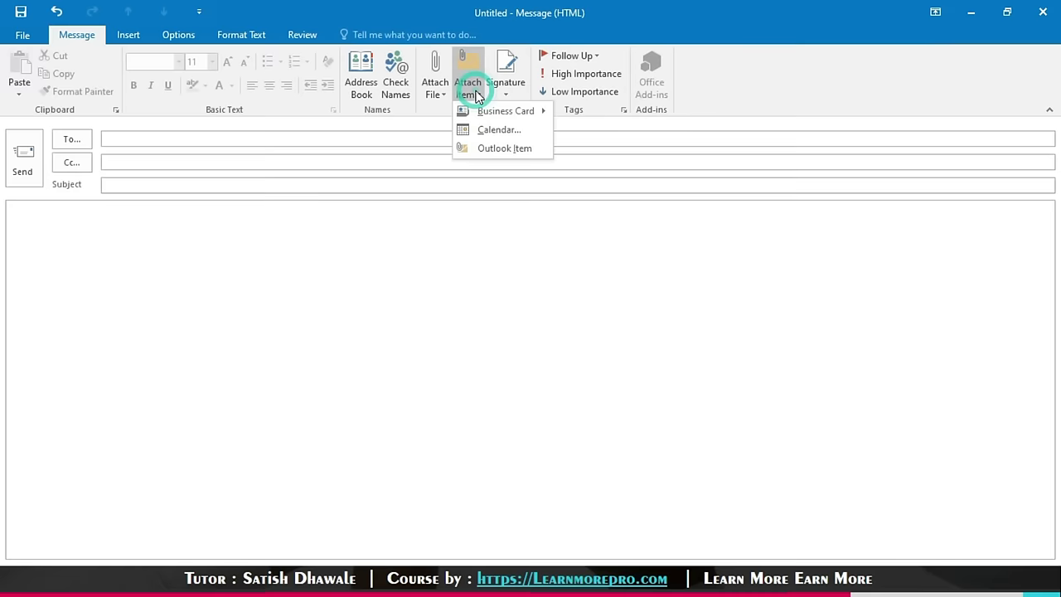
pyautogui.click(490, 149)
pyautogui.click(734, 243)
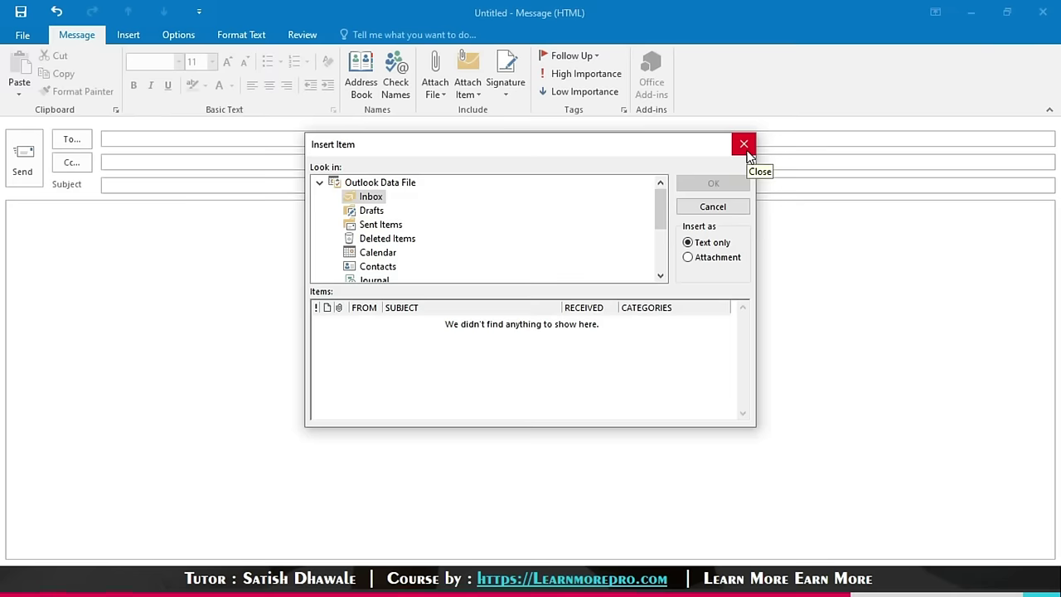
pyautogui.click(747, 153)
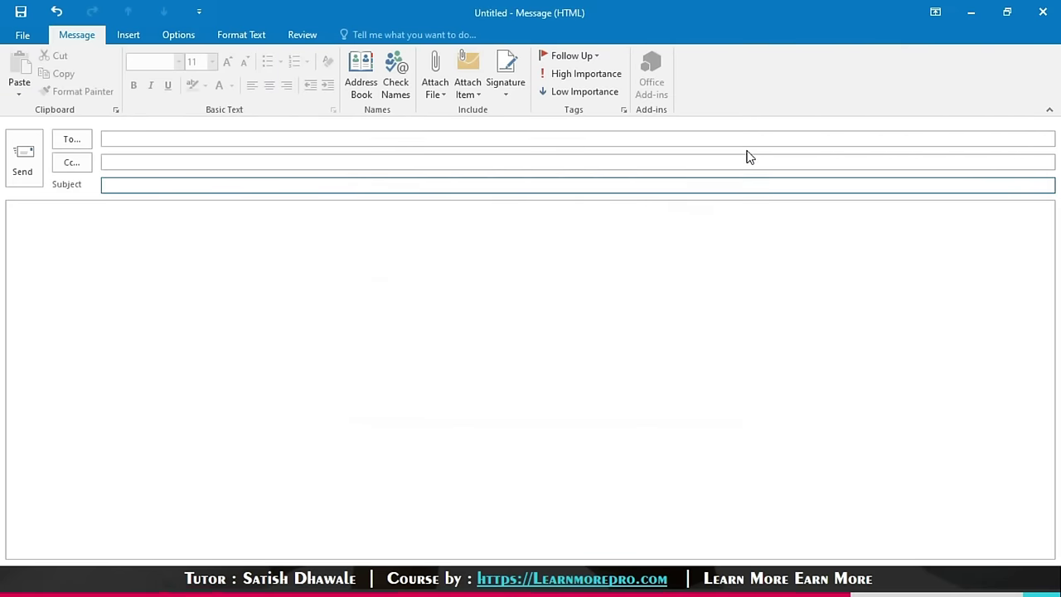
# In Signatures and Stationery, add a new signature named Manager and place the caret in its empty body
pyautogui.click(516, 98)
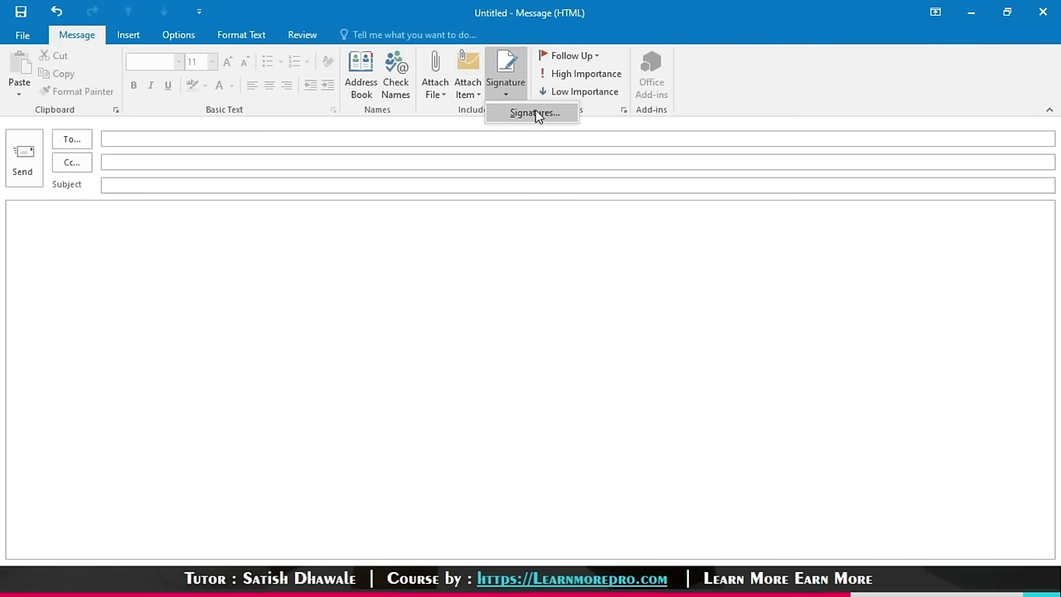
pyautogui.click(536, 112)
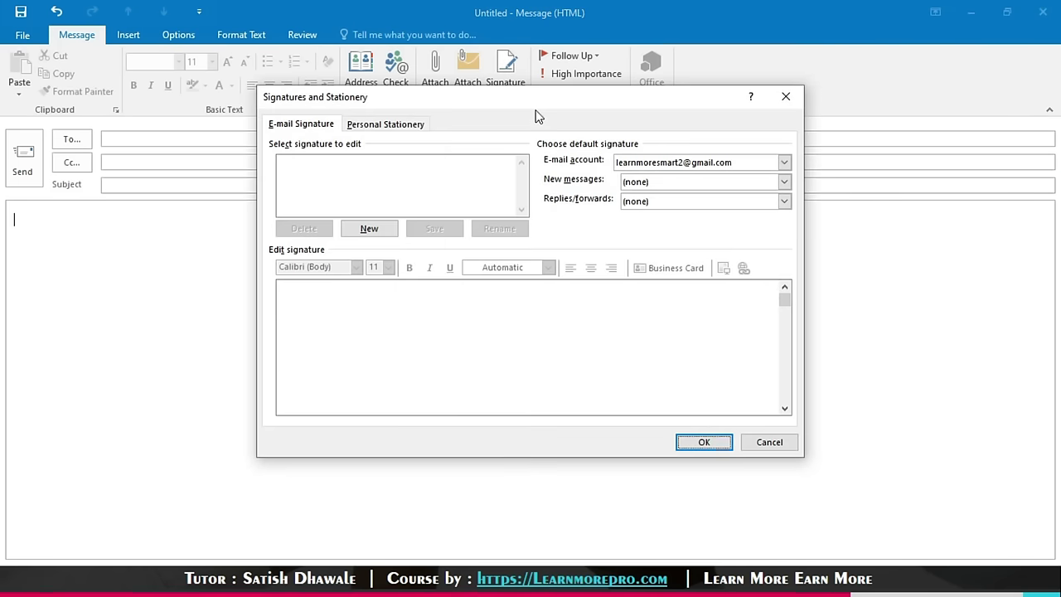
pyautogui.moveTo(534, 110); pyautogui.dragTo(483, 156)
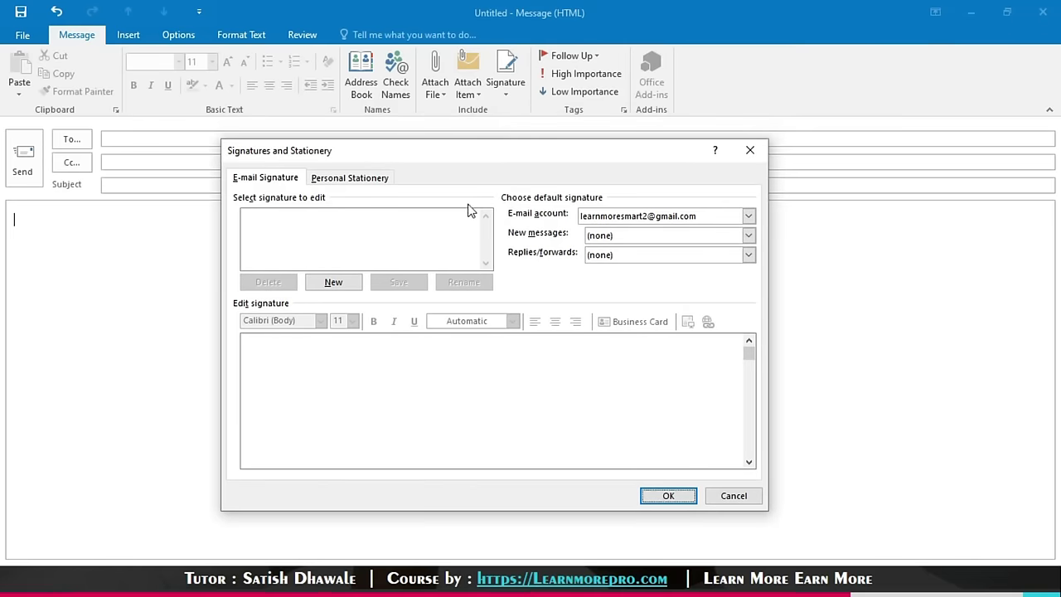
pyautogui.click(340, 286)
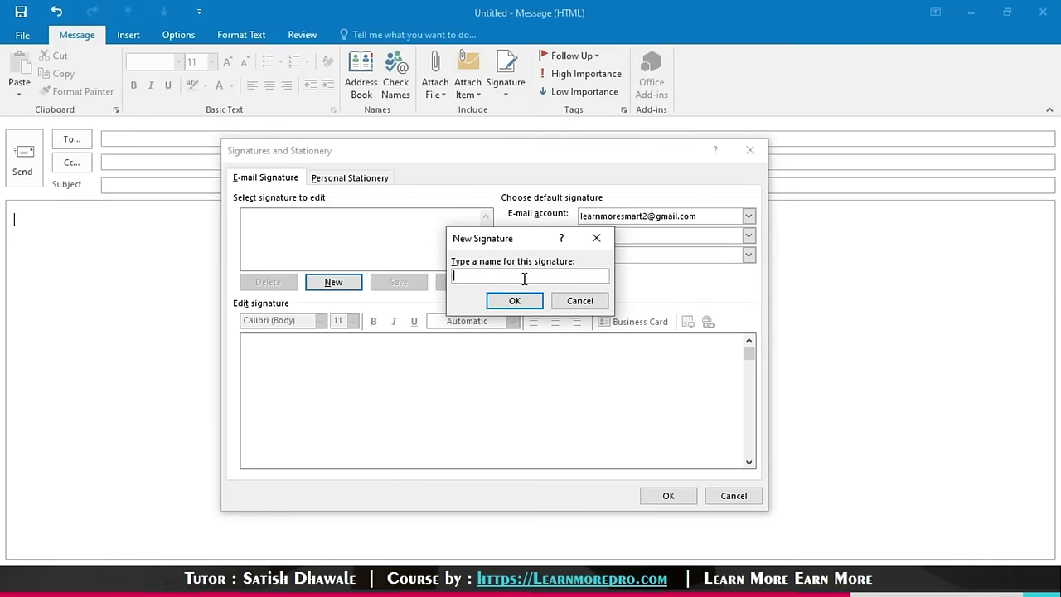
pyautogui.write('Manager')
pyautogui.click(509, 304)
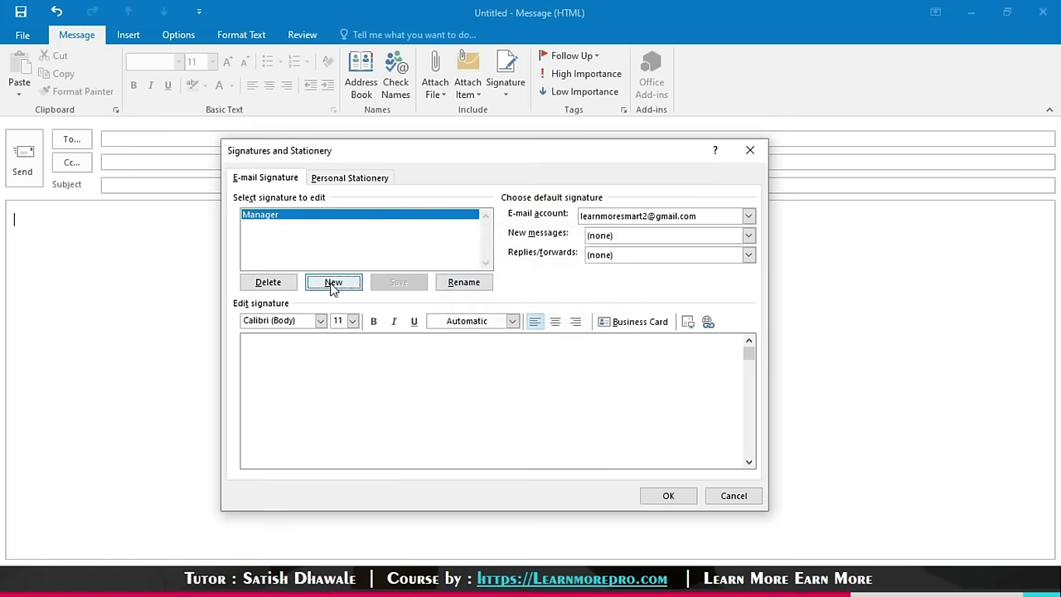
pyautogui.click(289, 365)
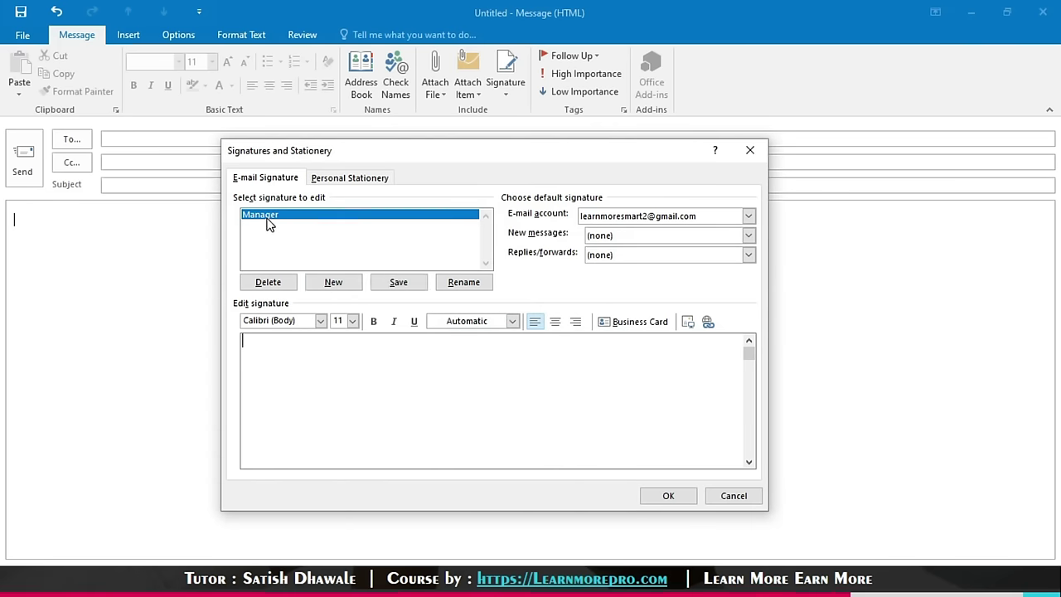
pyautogui.click(284, 374)
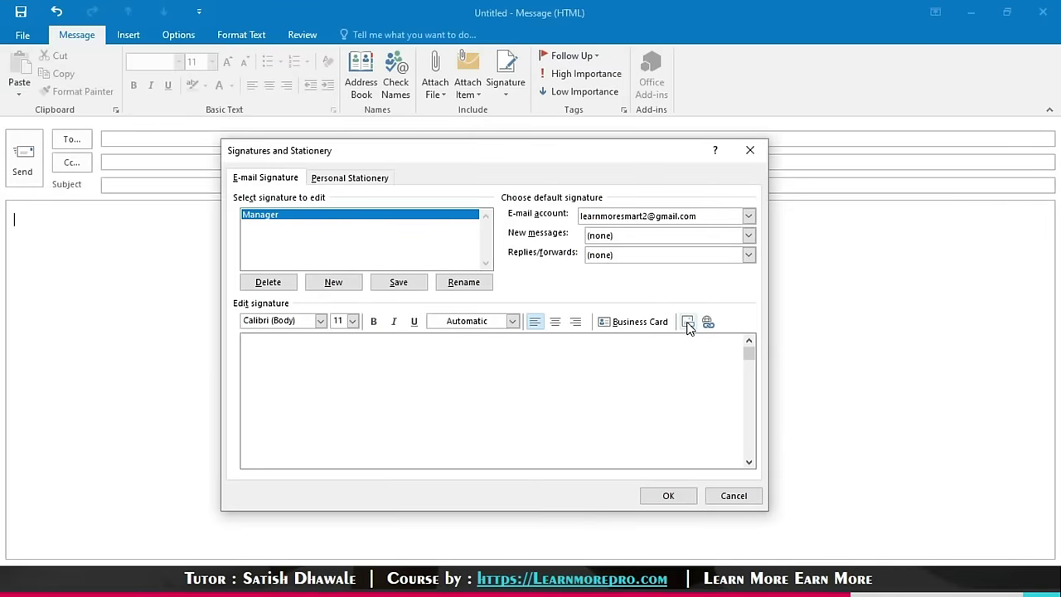
# Insert the learnmore making50ht laptop logo from the LOGOS folder into the Manager signature
pyautogui.click(687, 324)
pyautogui.click(598, 346)
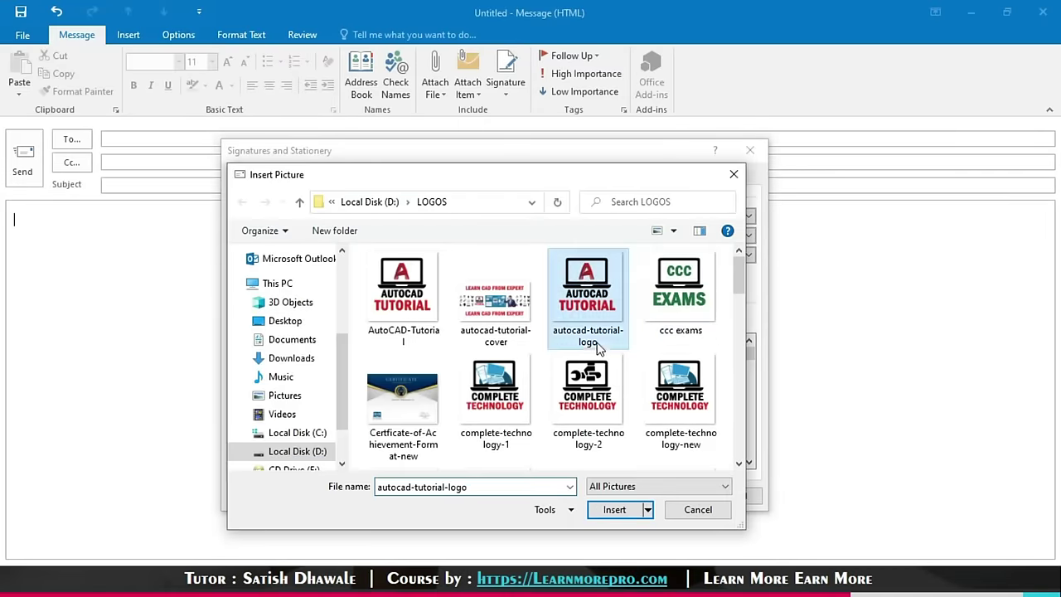
pyautogui.scroll(-6, 596, 351)
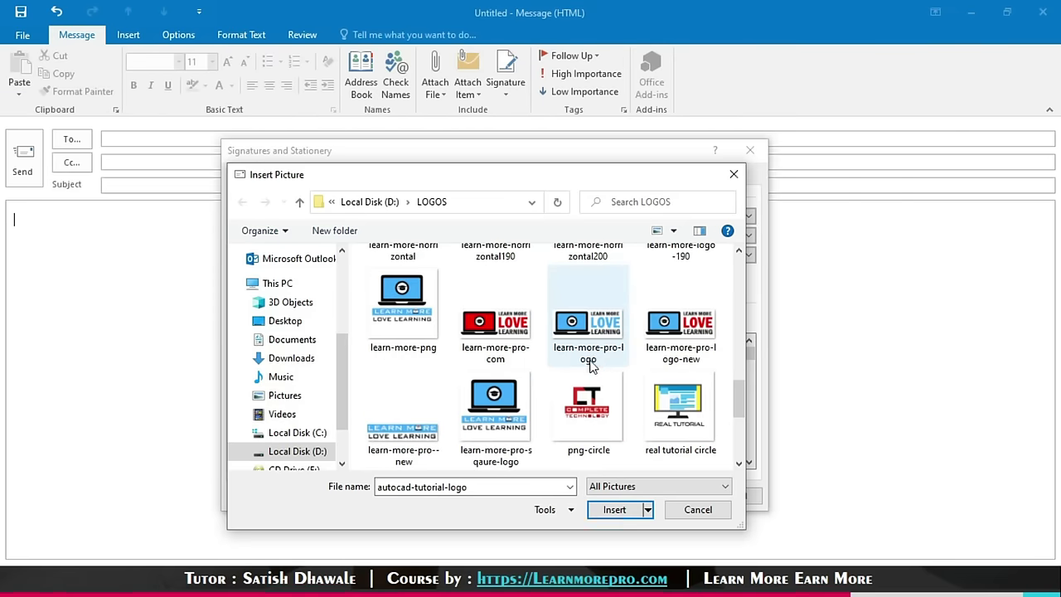
pyautogui.scroll(-3, 595, 352)
pyautogui.scroll(2, 592, 375)
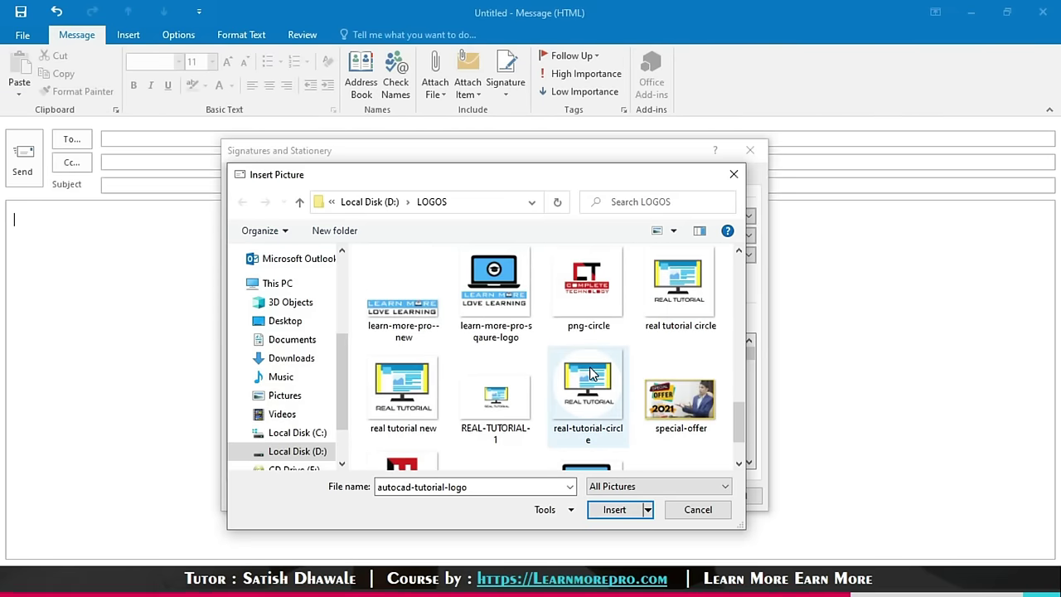
pyautogui.click(508, 311)
pyautogui.scroll(5, 507, 322)
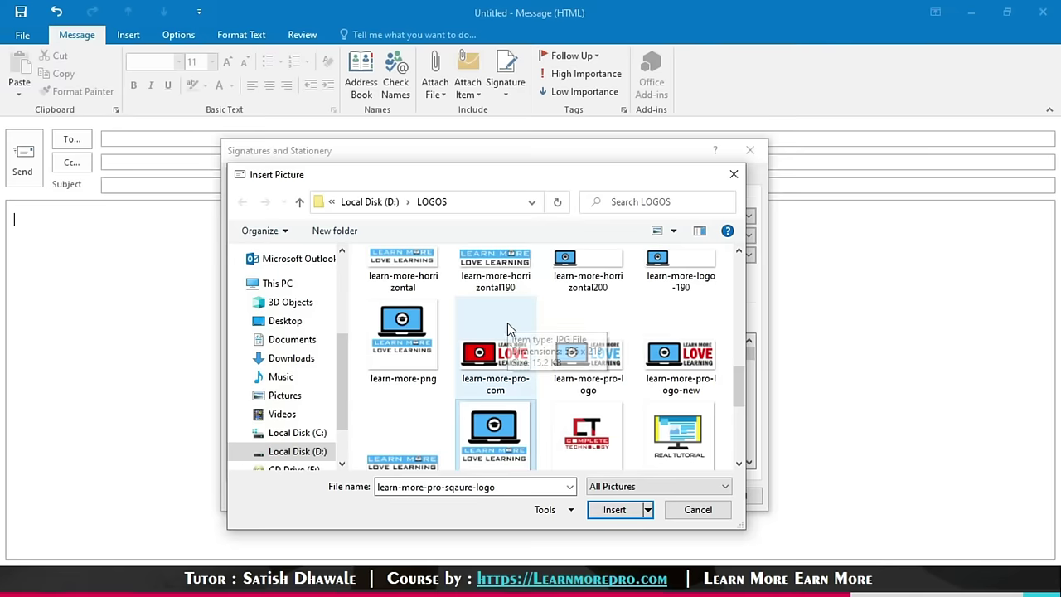
pyautogui.scroll(2, 508, 334)
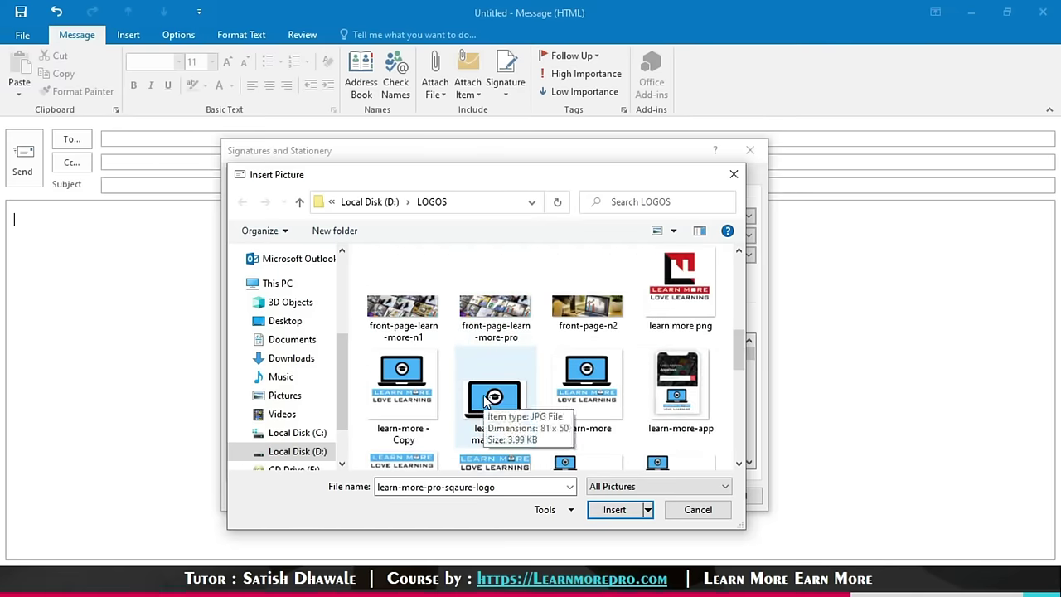
pyautogui.click(483, 394)
pyautogui.click(614, 510)
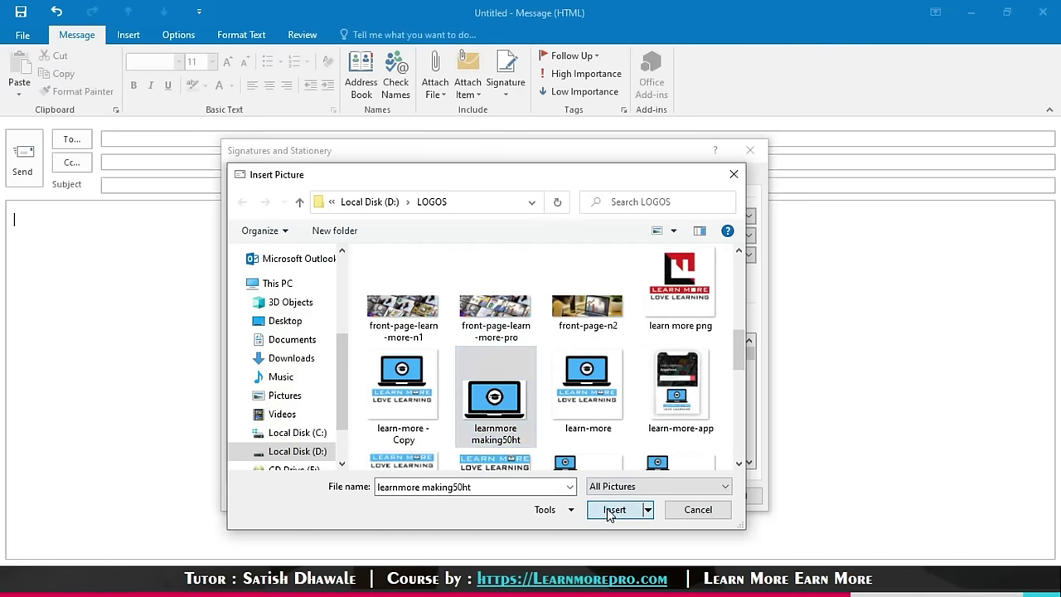
pyautogui.click(334, 364)
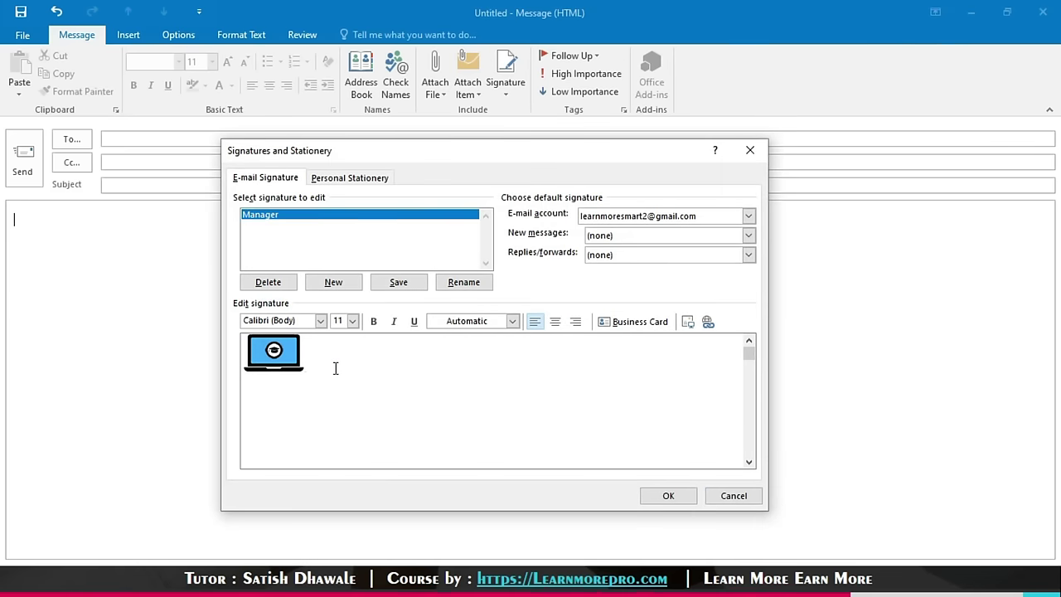
# Type the sender's name, the Manager title and a contact number line below the logo, then save
pyautogui.press('Return')
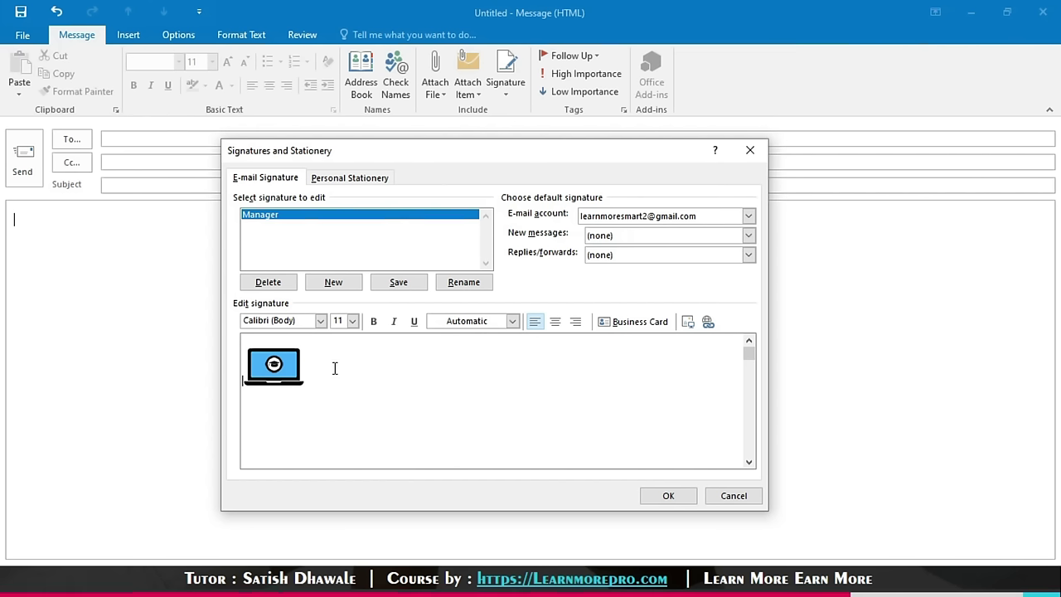
pyautogui.write('Satish Dhwale ')
pyautogui.write('Manager ')
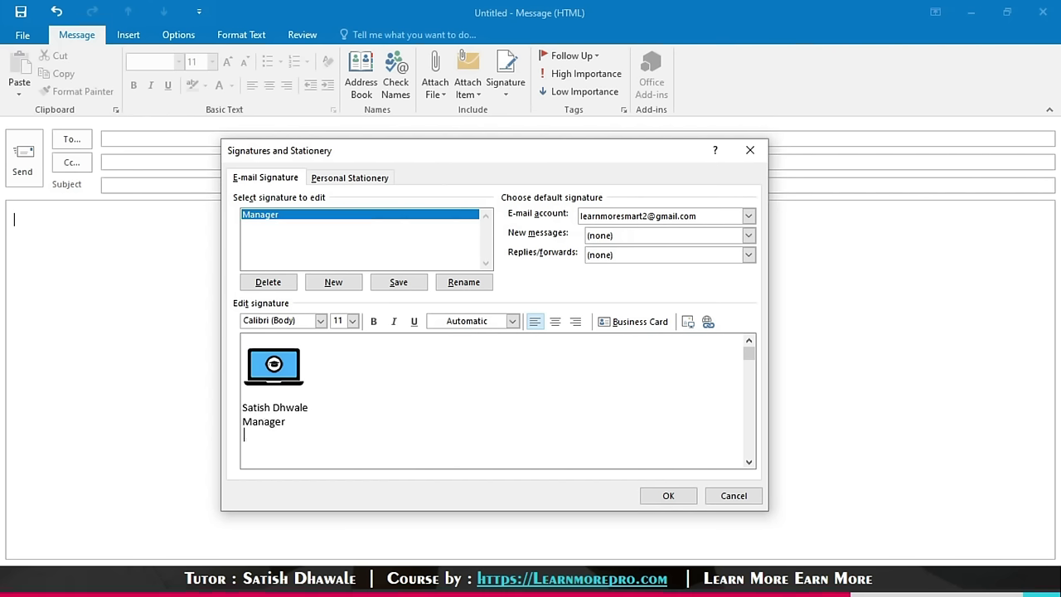
pyautogui.write('Co')
pyautogui.press('BackSpace')
pyautogui.press('BackSpace')
pyautogui.press('BackSpace')
pyautogui.press('BackSpace')
pyautogui.write('ct : 022-545454545')
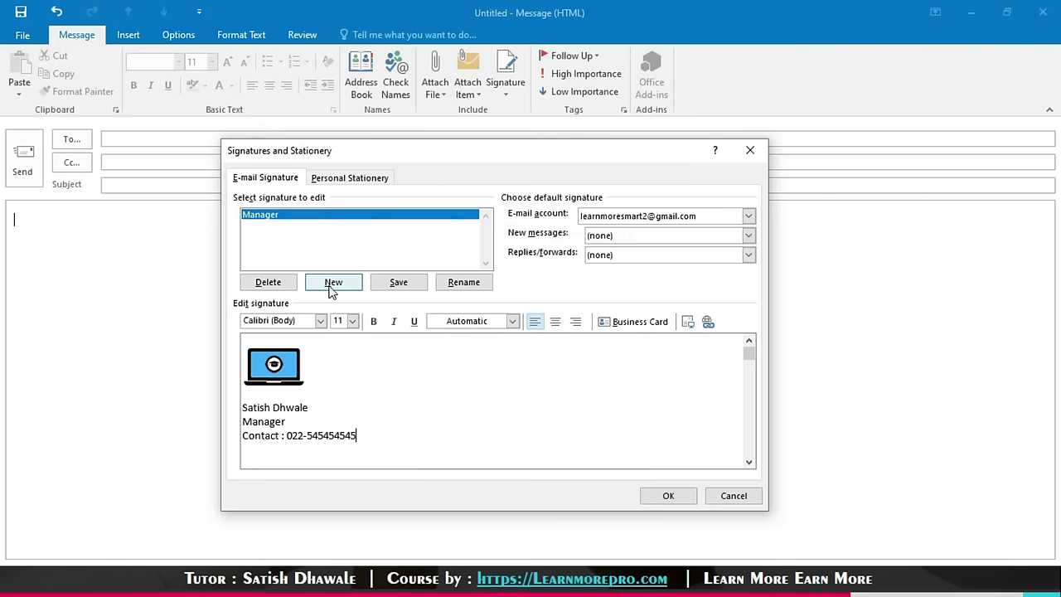
pyautogui.click(398, 284)
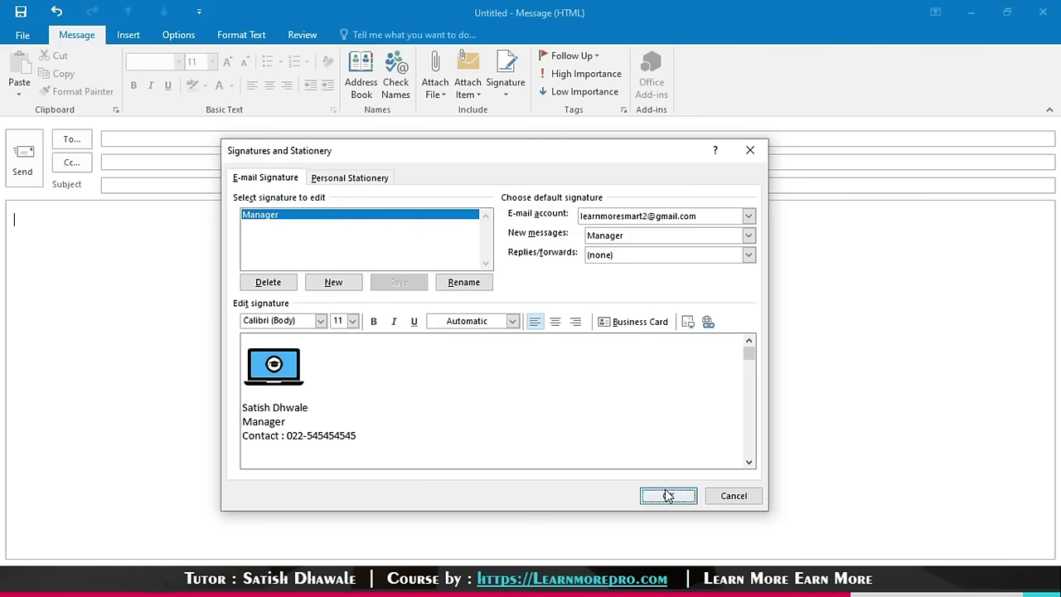
# Keep the Manager name, make it the default for new messages, and close the dialog
pyautogui.click(465, 284)
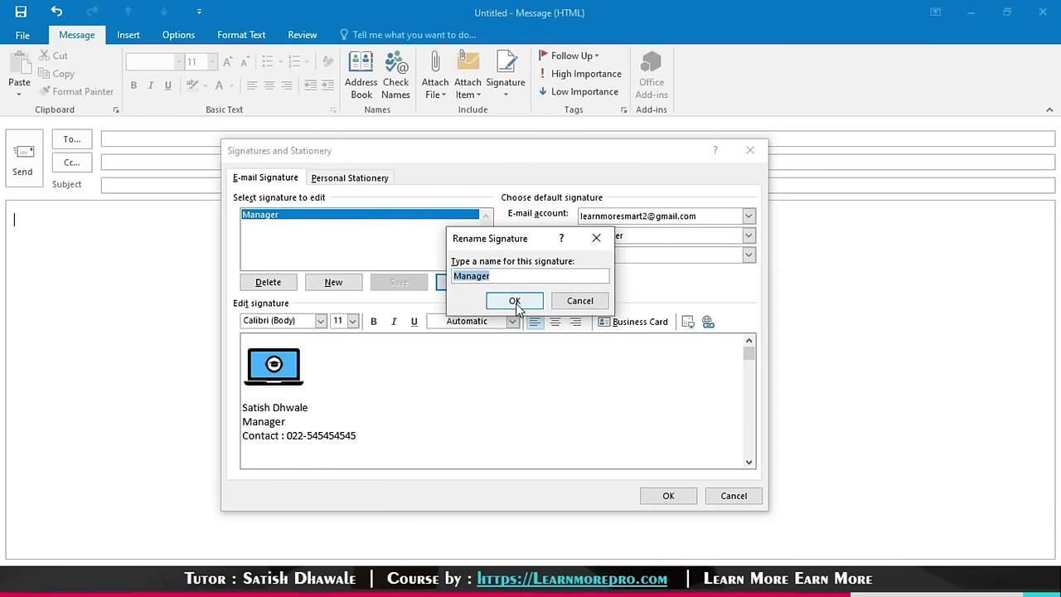
pyautogui.click(529, 308)
pyautogui.click(667, 495)
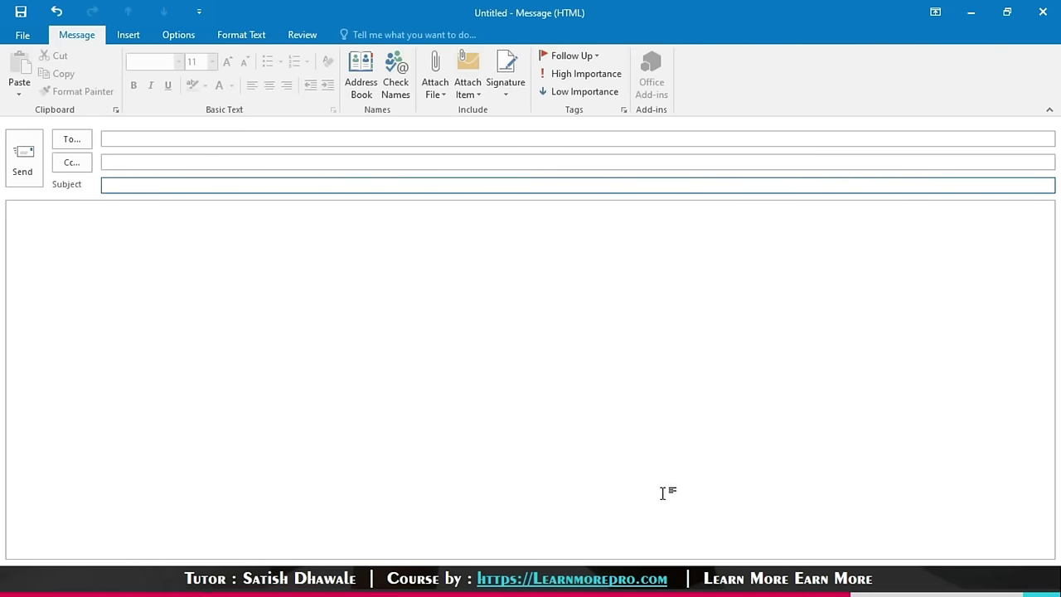
# Address the message to the suggested Gmail contact and give it the subject Signature
pyautogui.click(97, 273)
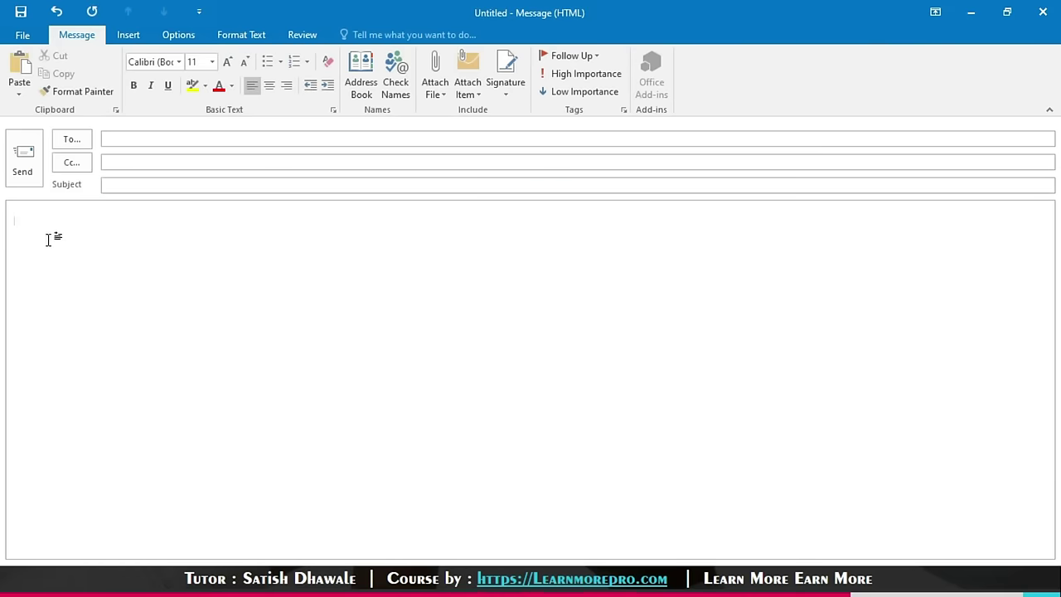
pyautogui.click(119, 136)
pyautogui.write('nrit')
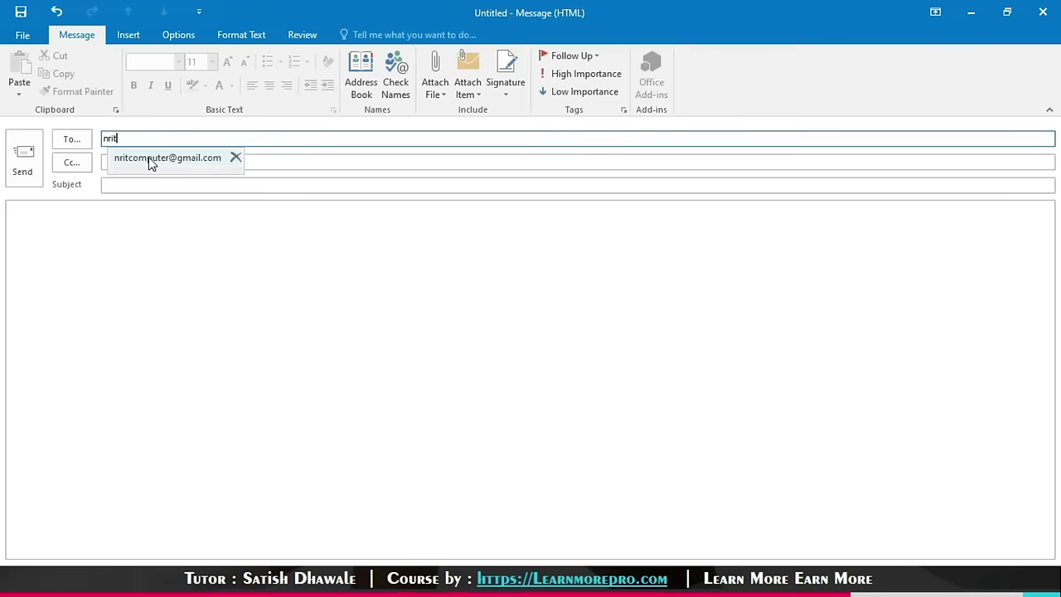
pyautogui.click(151, 159)
pyautogui.click(148, 160)
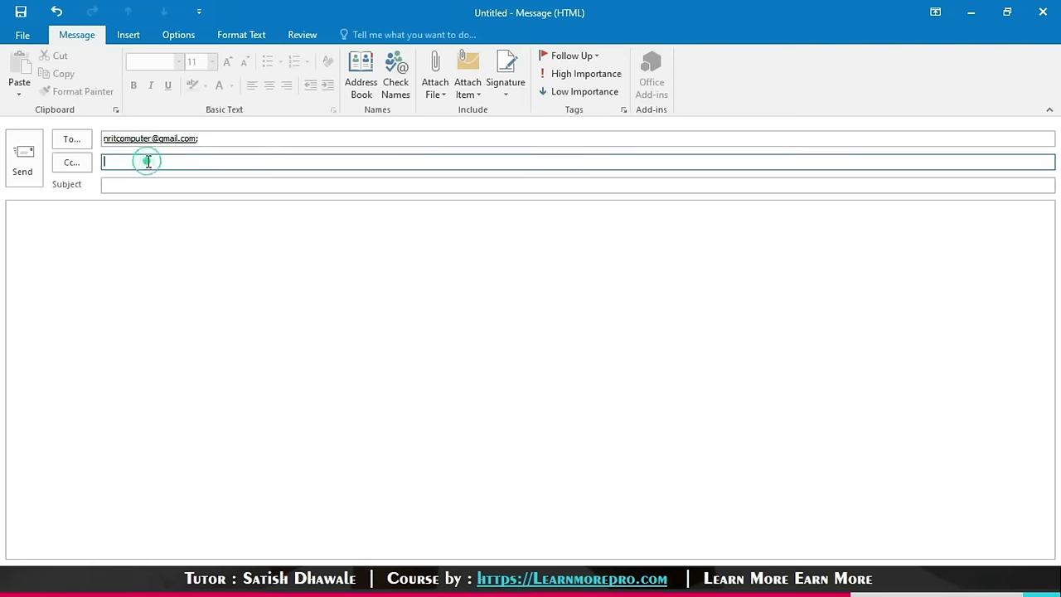
pyautogui.click(117, 189)
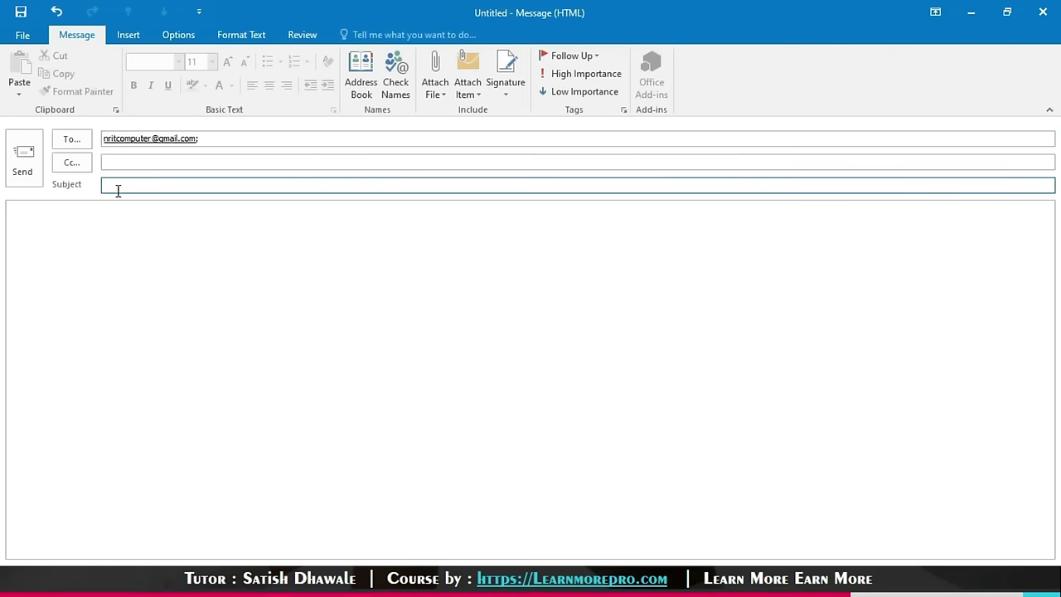
pyautogui.write('Signature')
pyautogui.click(142, 222)
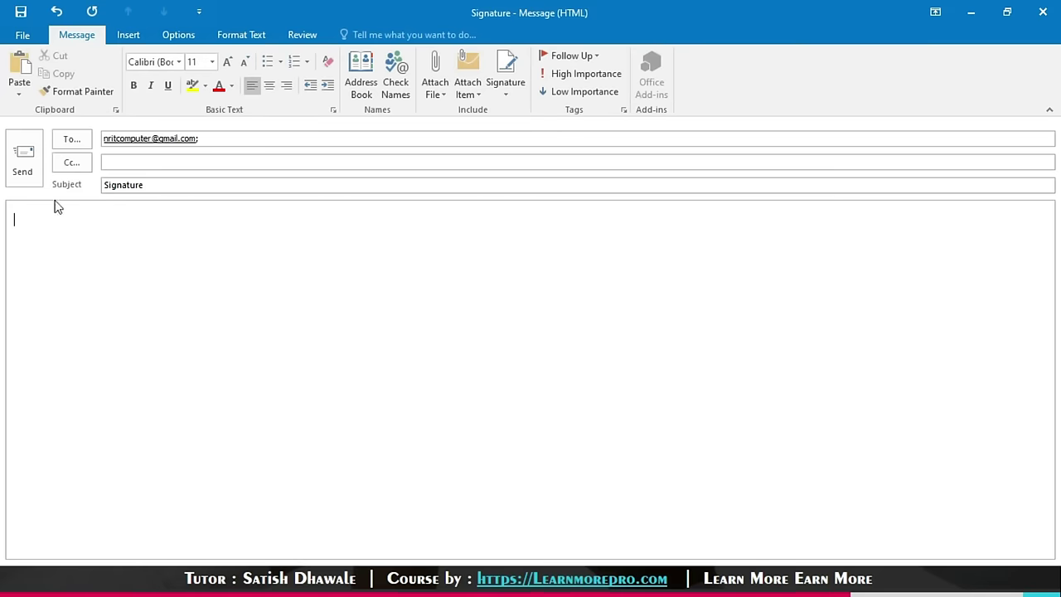
# Insert the Manager signature into the body and add blank lines above it
pyautogui.click(506, 98)
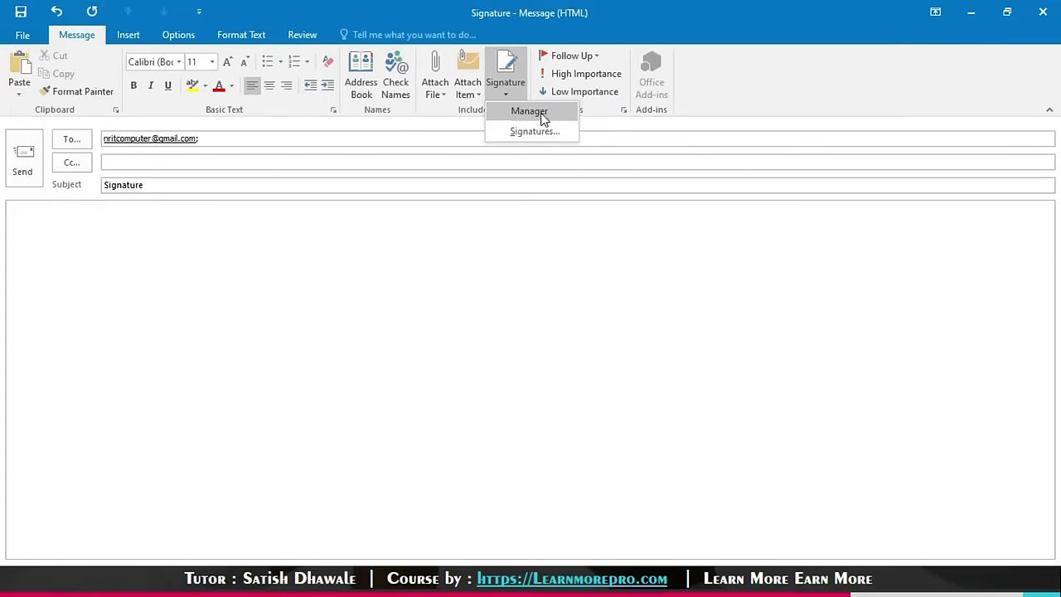
pyautogui.click(540, 115)
pyautogui.click(33, 232)
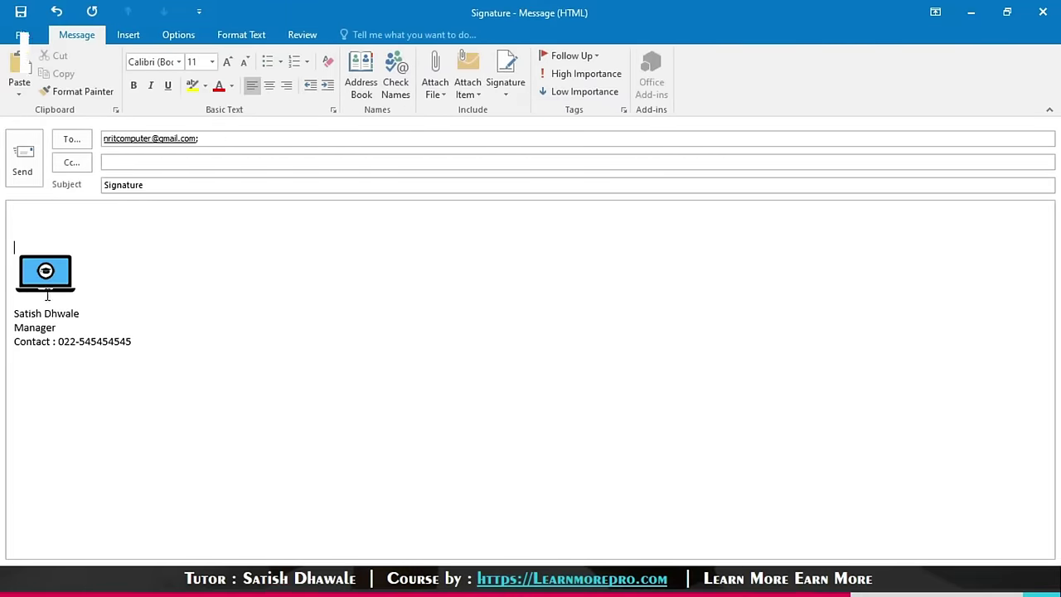
pyautogui.press('Return')
pyautogui.press('Return')
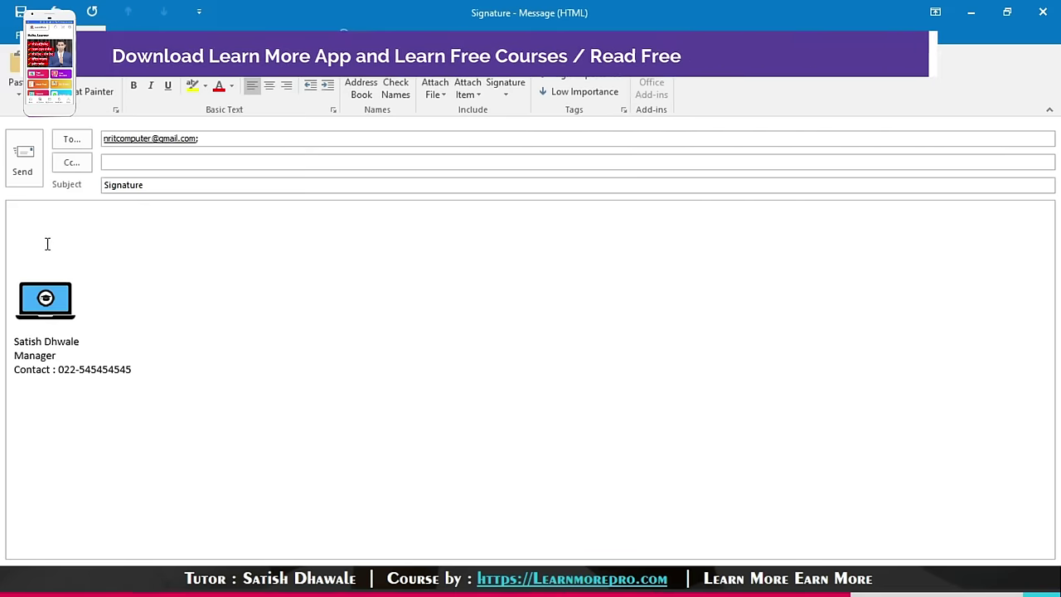
pyautogui.click(38, 225)
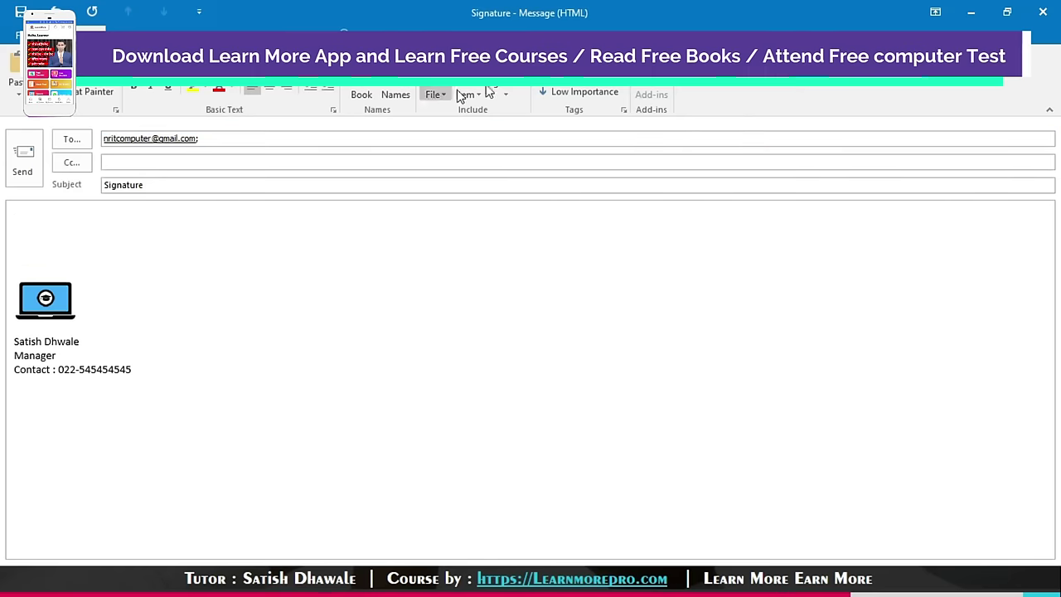
pyautogui.click(25, 239)
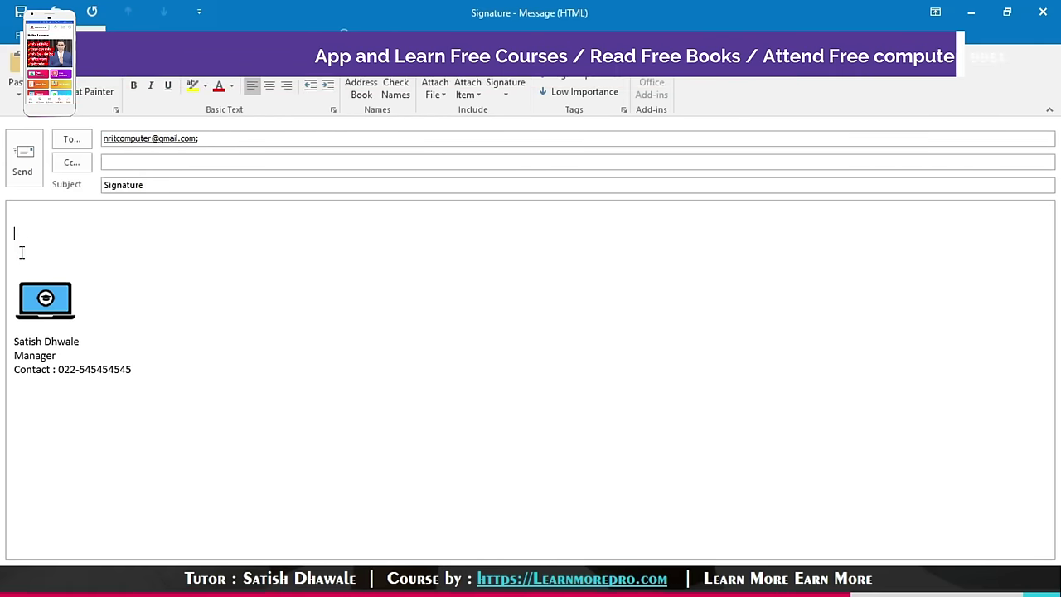
pyautogui.click(25, 227)
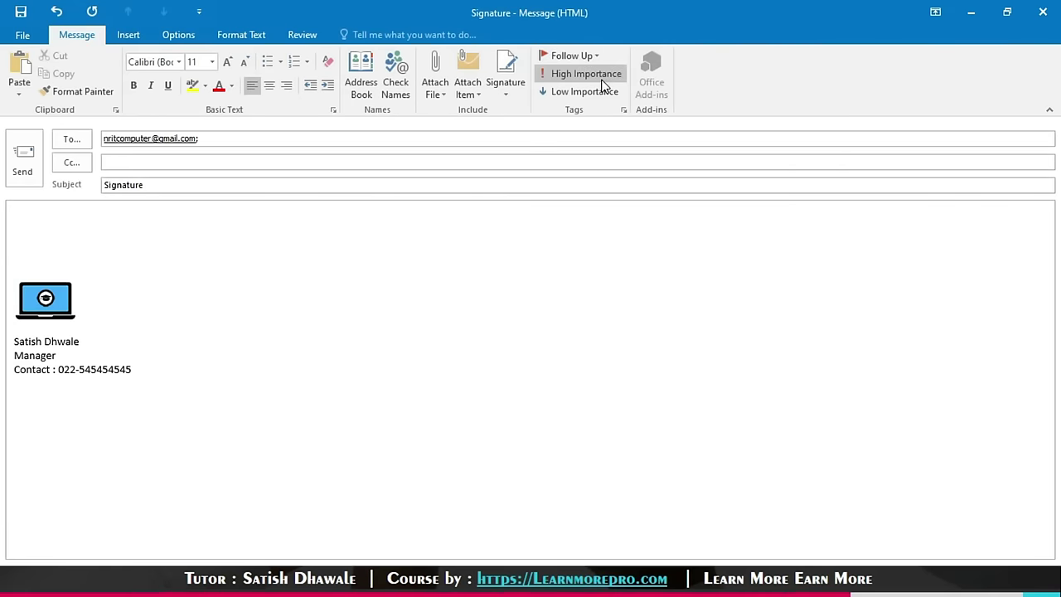
# Mark the Signature message as High Importance and flag it for follow-up
pyautogui.click(602, 77)
pyautogui.click(567, 93)
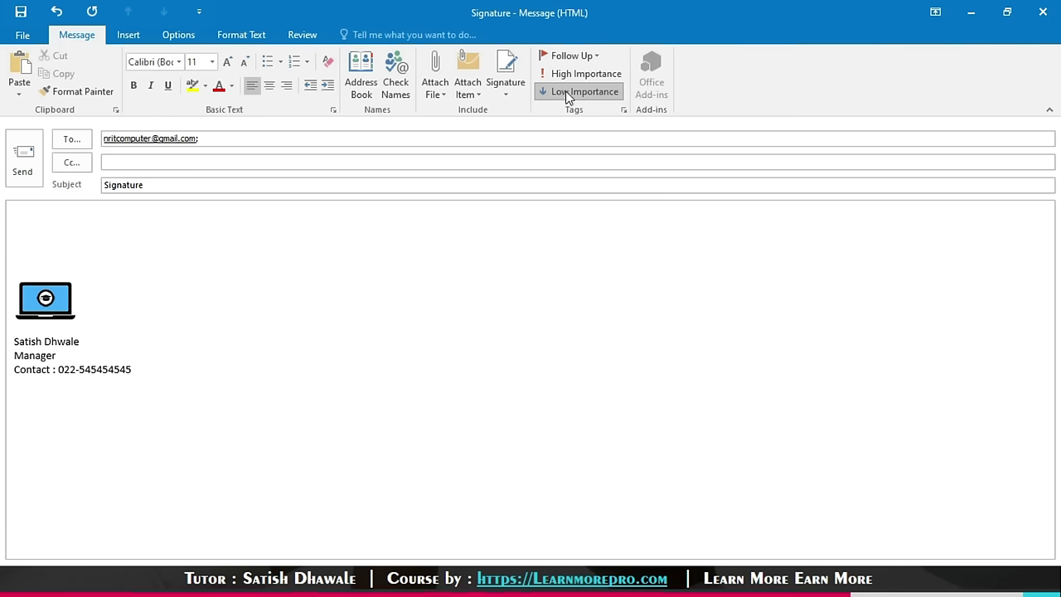
pyautogui.click(580, 77)
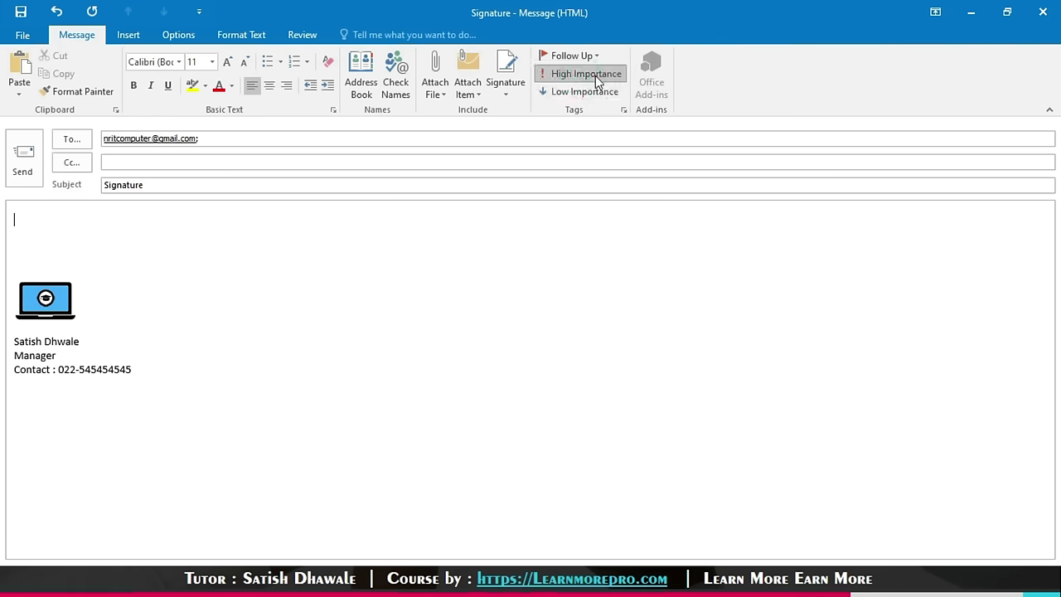
pyautogui.click(594, 55)
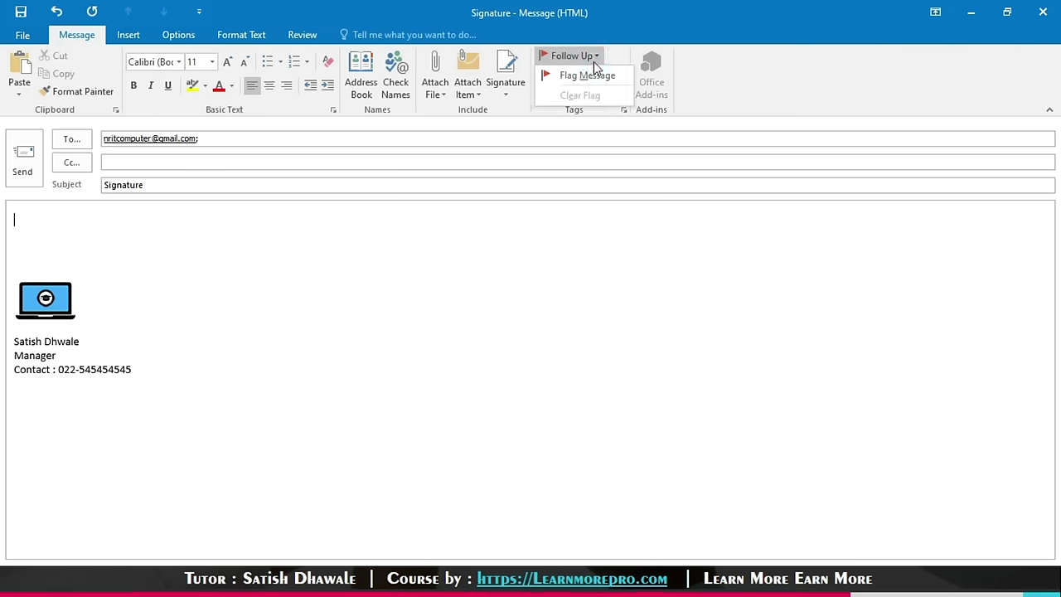
pyautogui.click(593, 76)
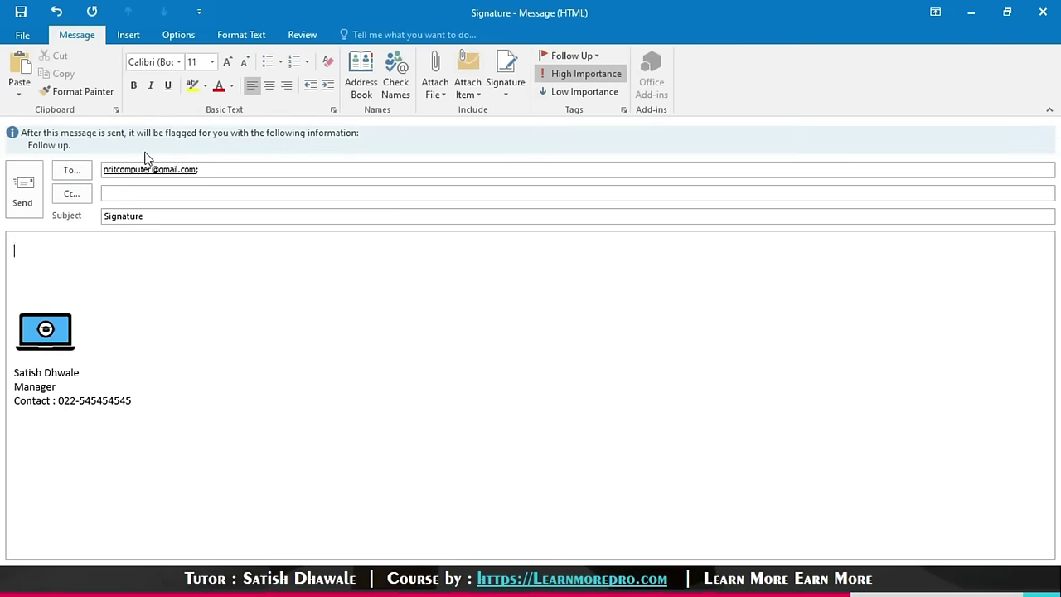
# Send the flagged Signature message
pyautogui.click(95, 155)
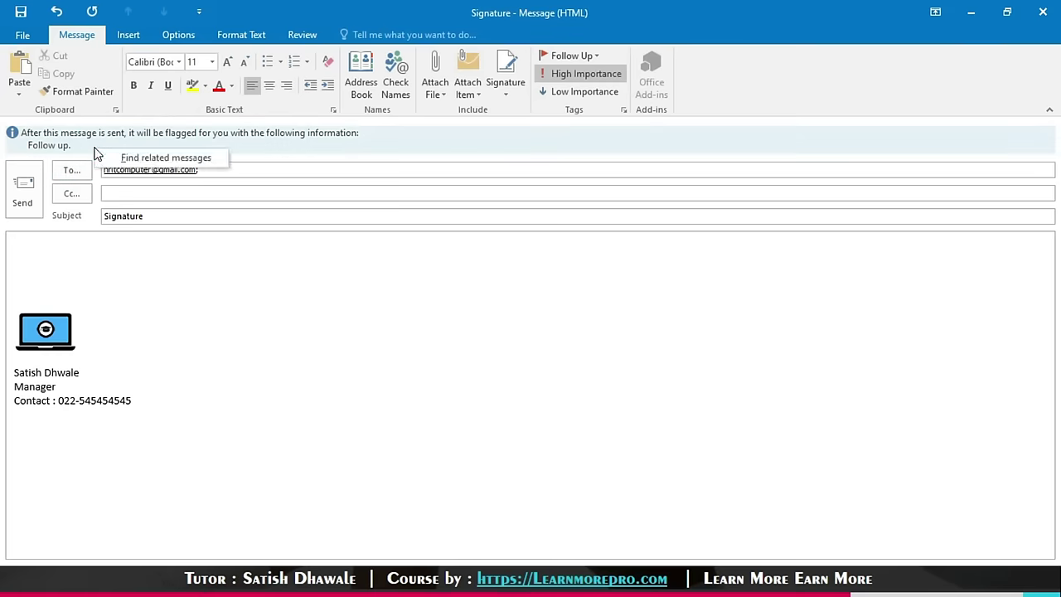
pyautogui.click(348, 371)
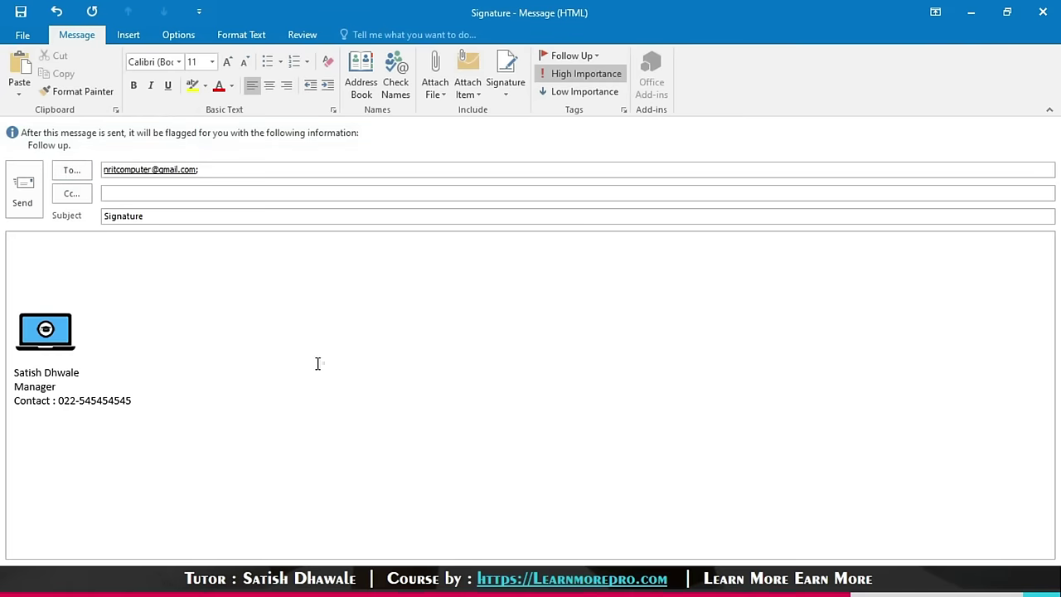
pyautogui.click(36, 207)
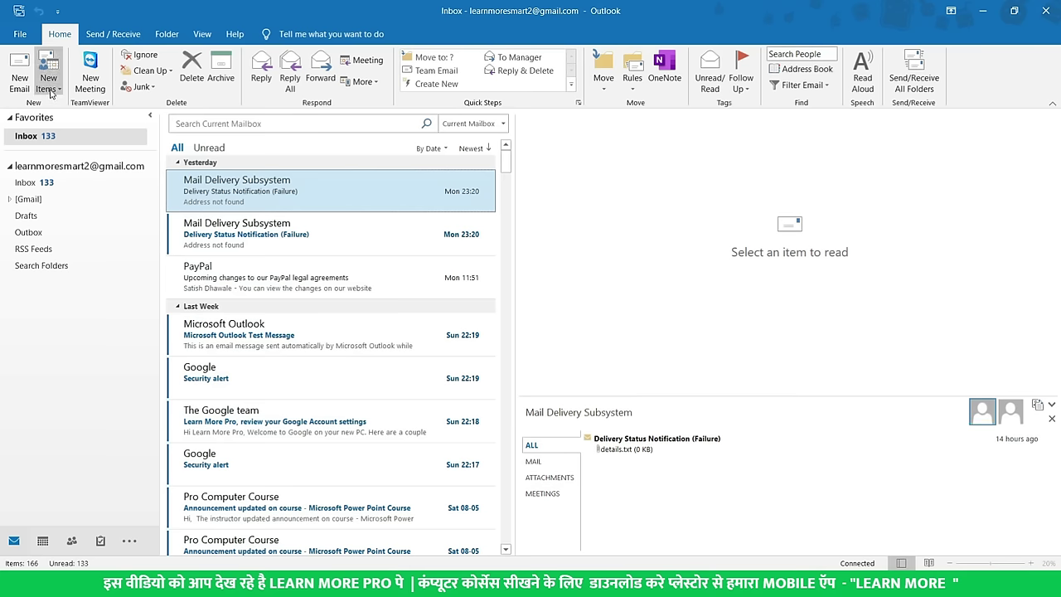
# Create a new appointment with subject 'Meeting with Employee' and location 'Pune Branch'
pyautogui.click(50, 94)
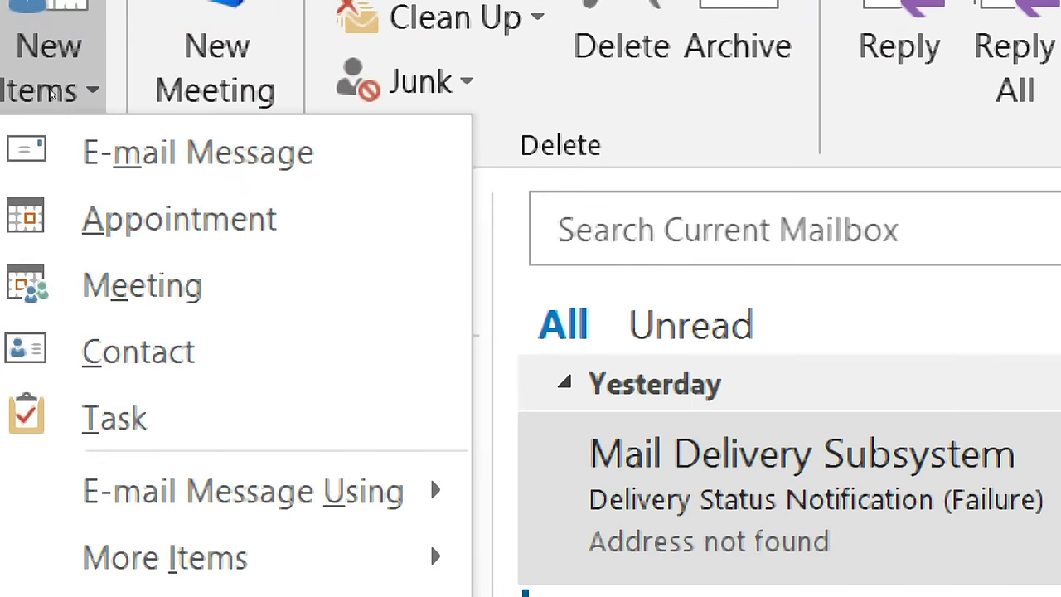
pyautogui.press('Down')
pyautogui.press('Down')
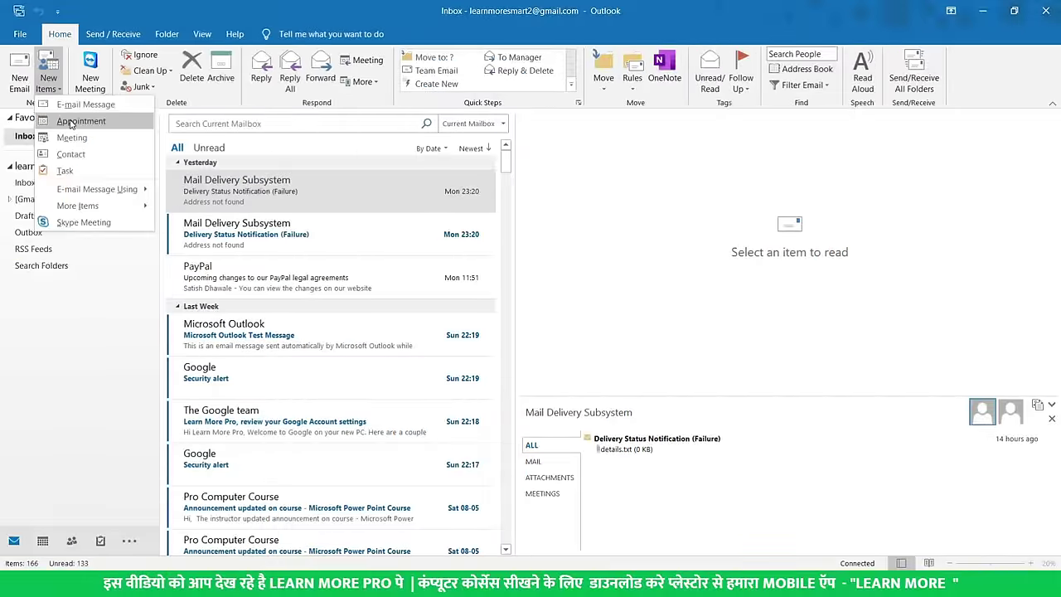
pyautogui.press('Return')
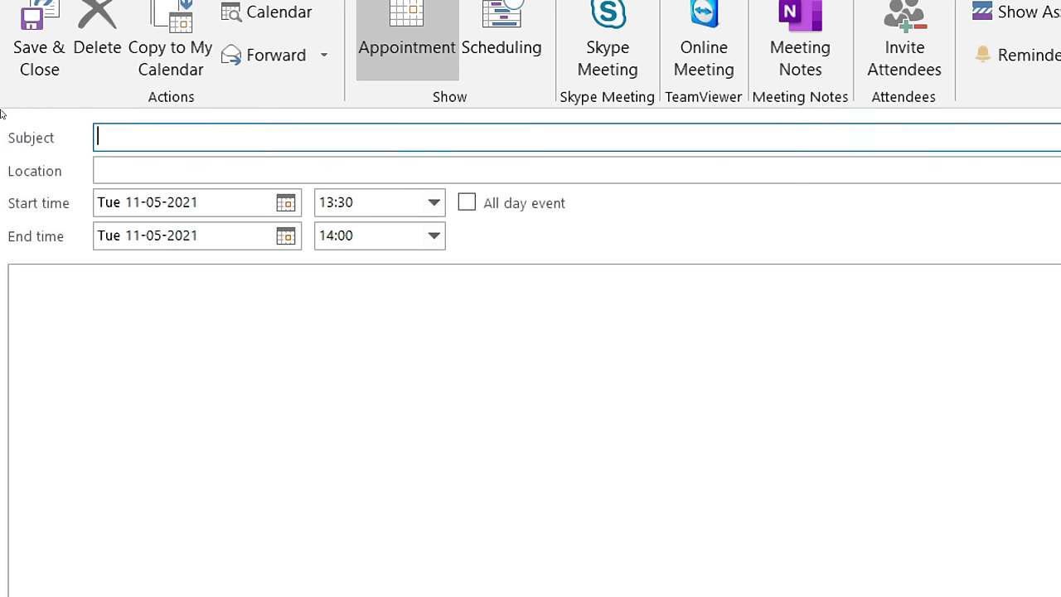
pyautogui.write('Meeting with D')
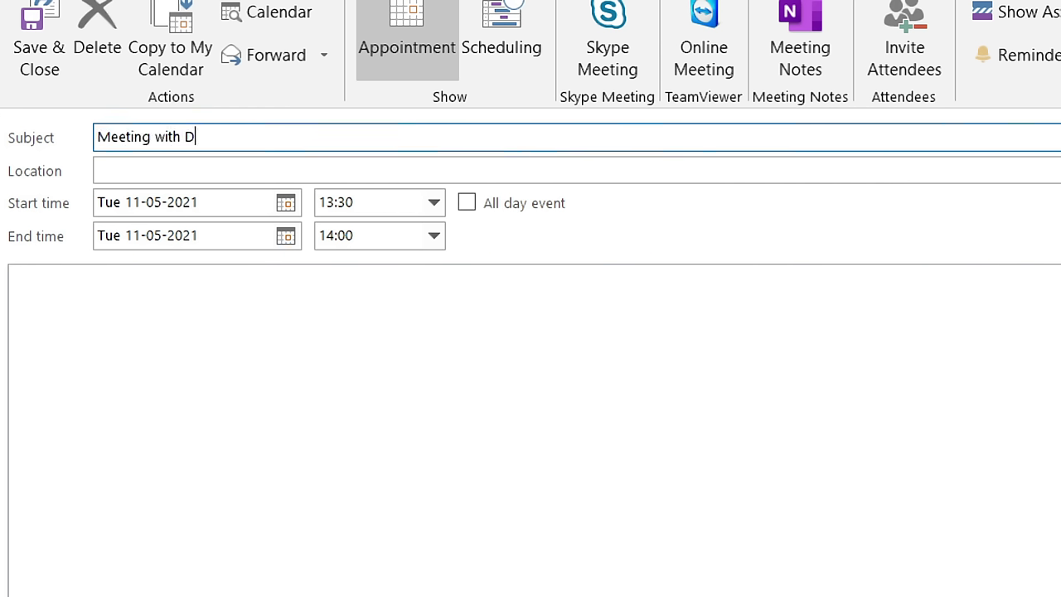
pyautogui.write('cot')
pyautogui.press('BackSpace')
pyautogui.press('BackSpace')
pyautogui.press('BackSpace')
pyautogui.write('octor')
pyautogui.press('BackSpace')
pyautogui.press('BackSpace')
pyautogui.press('BackSpace')
pyautogui.press('BackSpace')
pyautogui.press('BackSpace')
pyautogui.press('BackSpace')
pyautogui.write('Employee')
pyautogui.press('Tab')
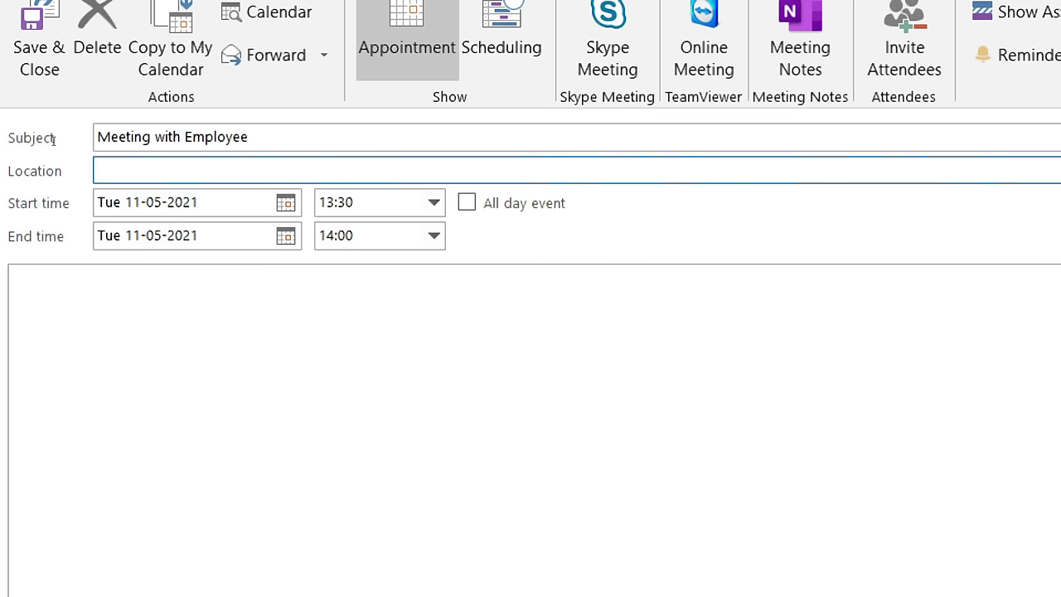
pyautogui.write('Pune Branch')
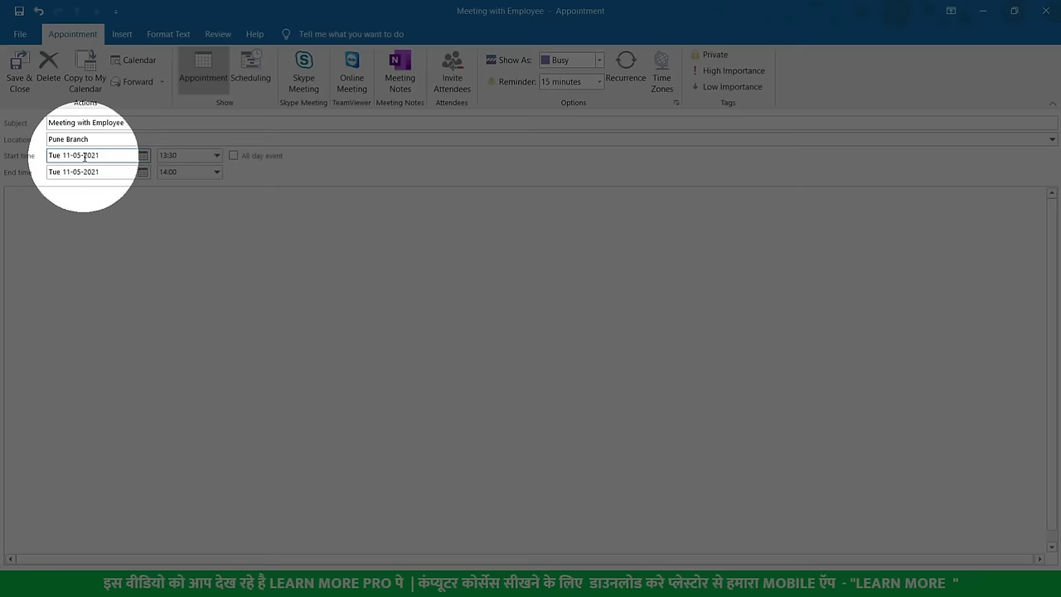
# Move the appointment's start date to Thursday 13 May 2021
pyautogui.tripleClick(84, 156)
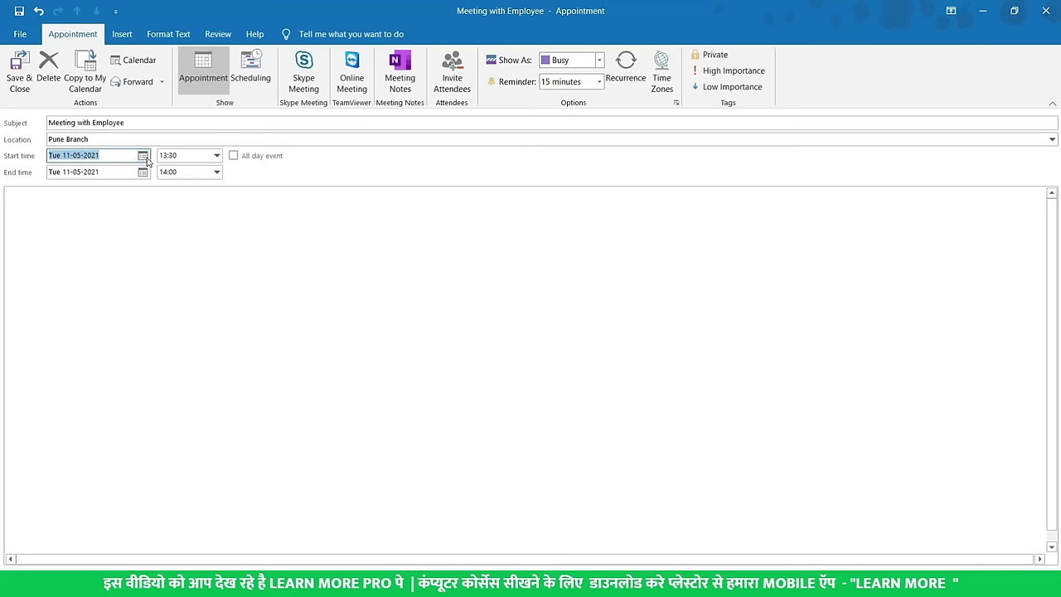
pyautogui.click(143, 155)
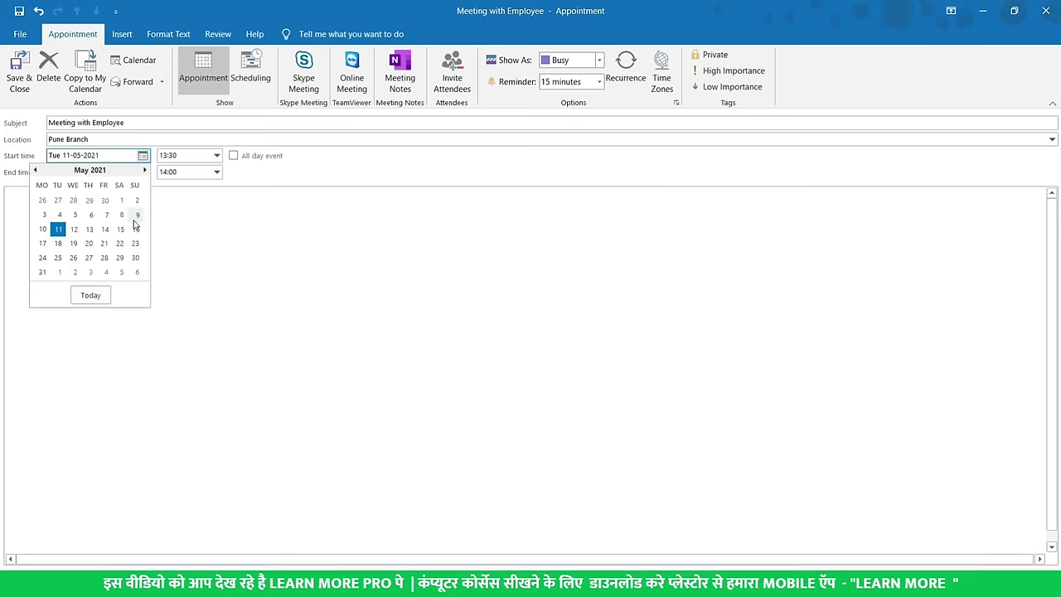
pyautogui.click(89, 229)
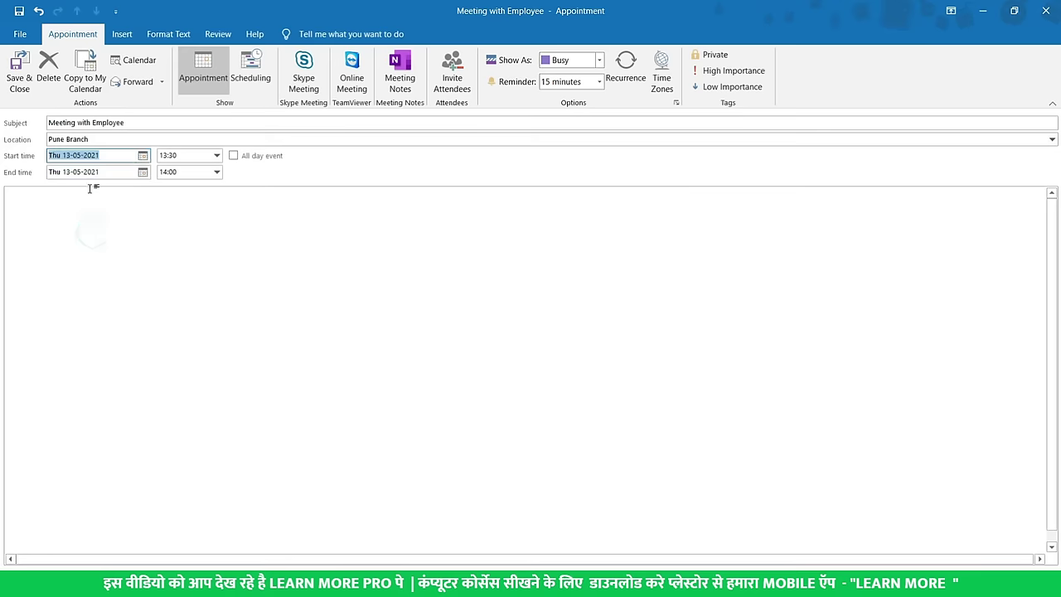
# Set the start time to 10:00 and keep the end time at 10:30
pyautogui.click(216, 155)
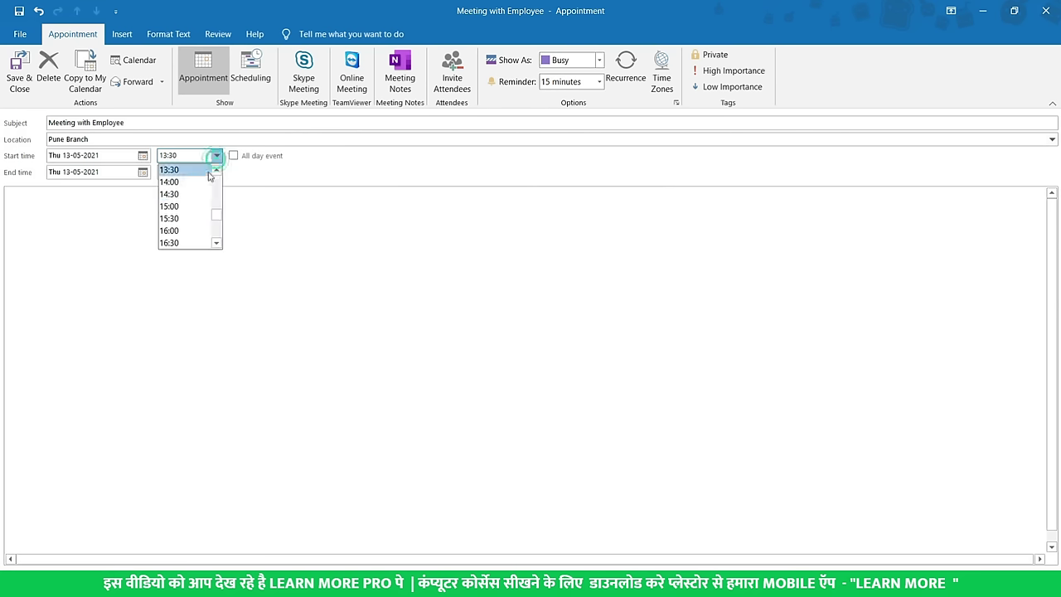
pyautogui.moveTo(216, 215); pyautogui.dragTo(216, 199)
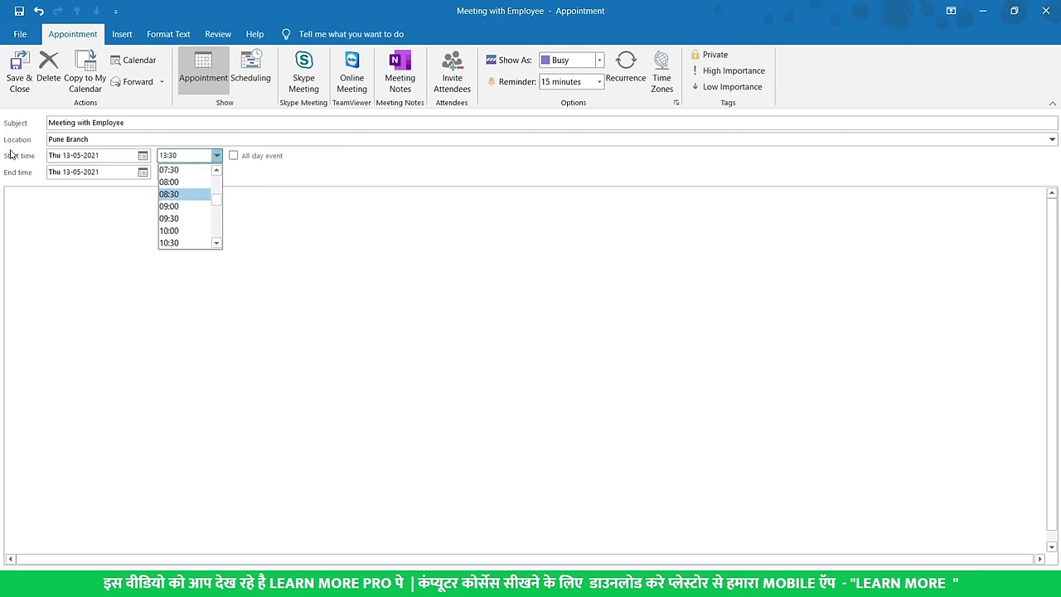
pyautogui.press('Down')
pyautogui.press('Down')
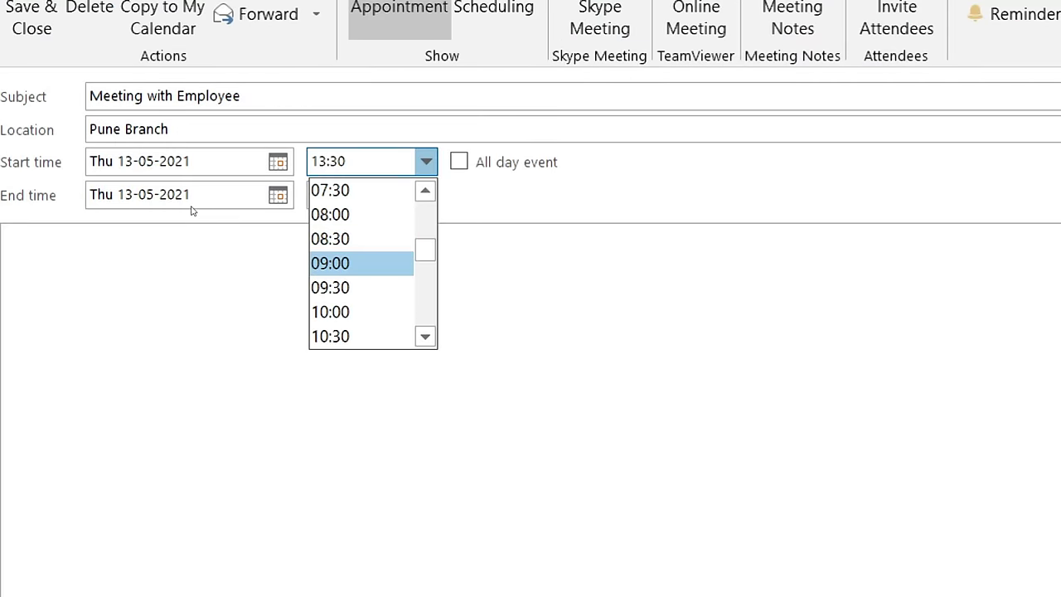
pyautogui.press('Down')
pyautogui.press('Return')
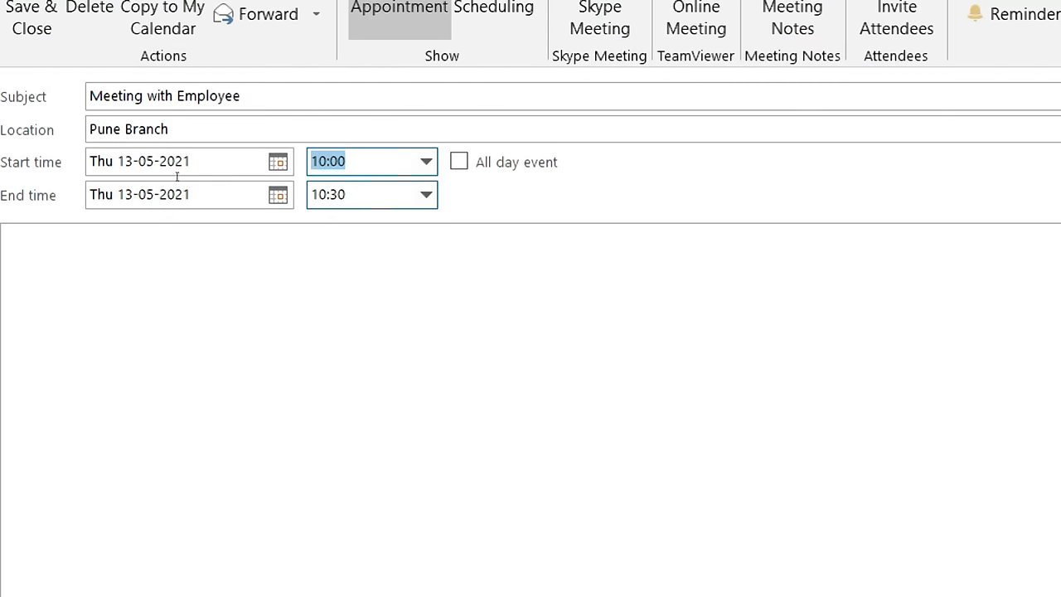
pyautogui.press('Tab')
pyautogui.hotkey('alt', 'Down')
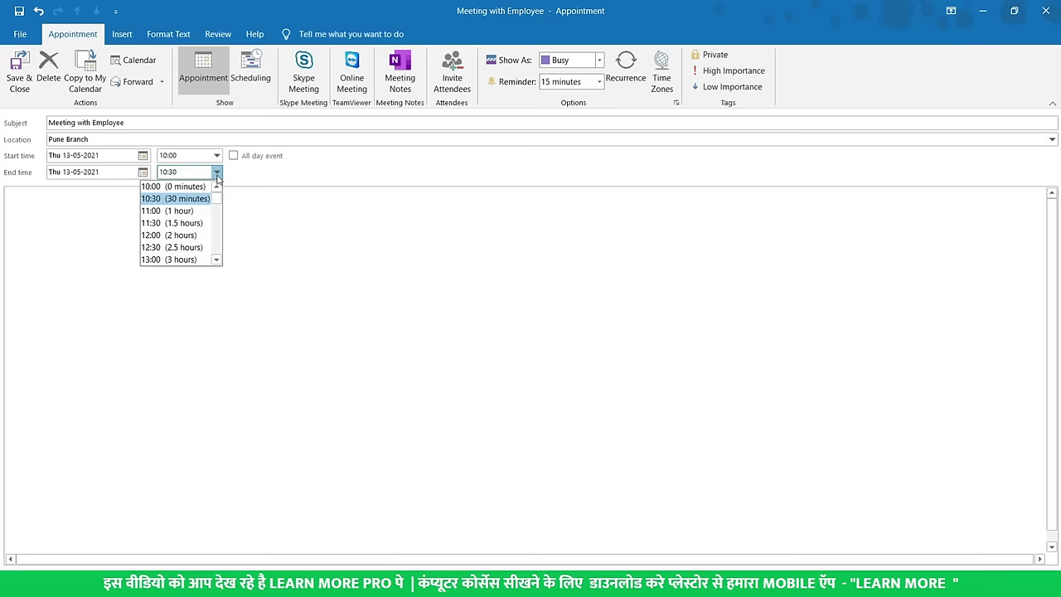
pyautogui.click(249, 175)
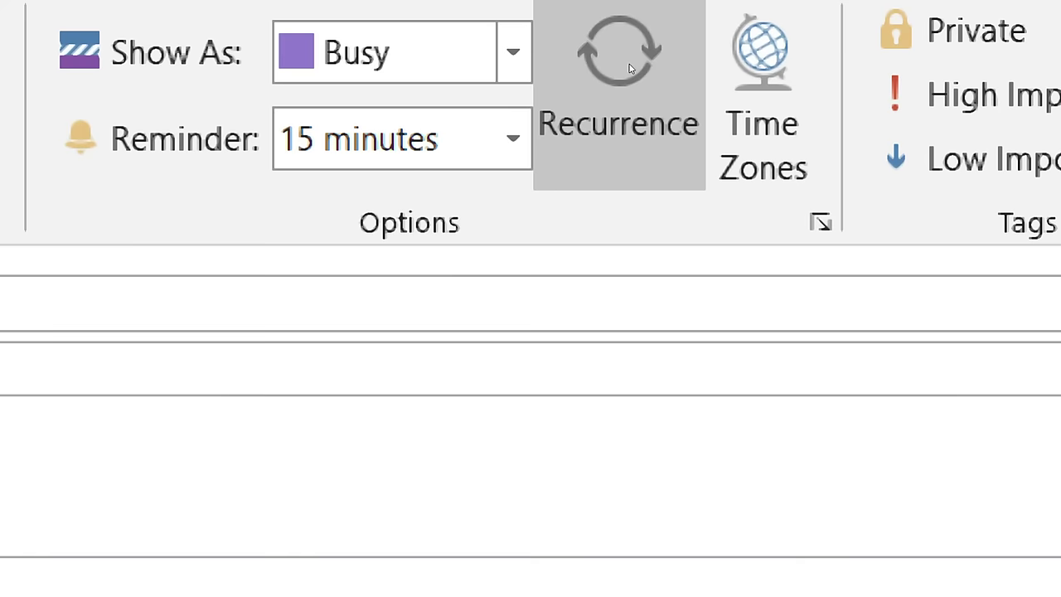
pyautogui.click(629, 68)
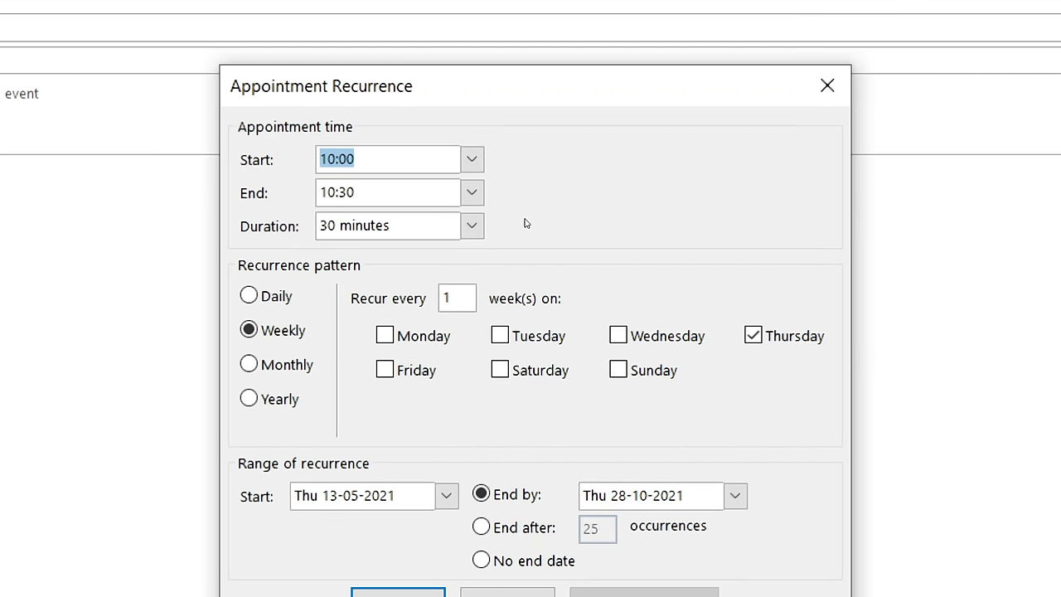
pyautogui.hotkey('alt', 'd')
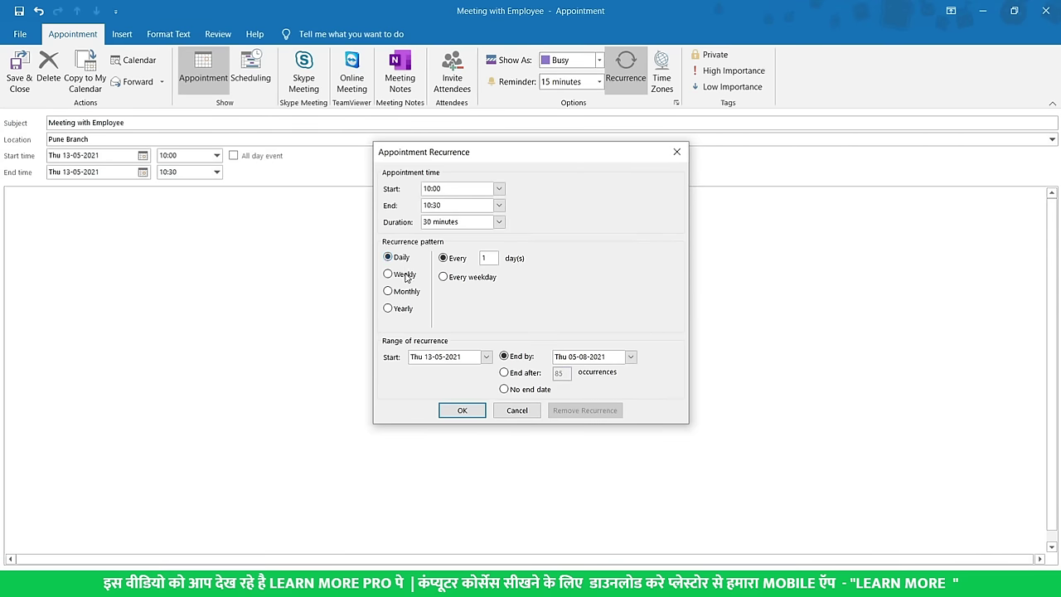
pyautogui.click(406, 274)
pyautogui.click(414, 294)
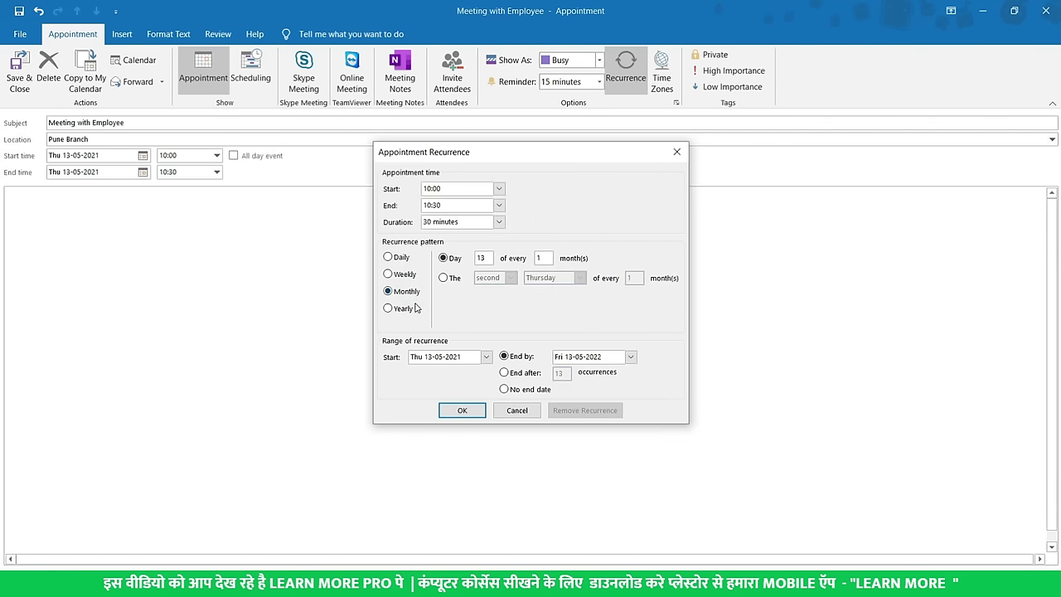
pyautogui.click(411, 312)
pyautogui.click(408, 292)
pyautogui.click(405, 275)
pyautogui.click(402, 258)
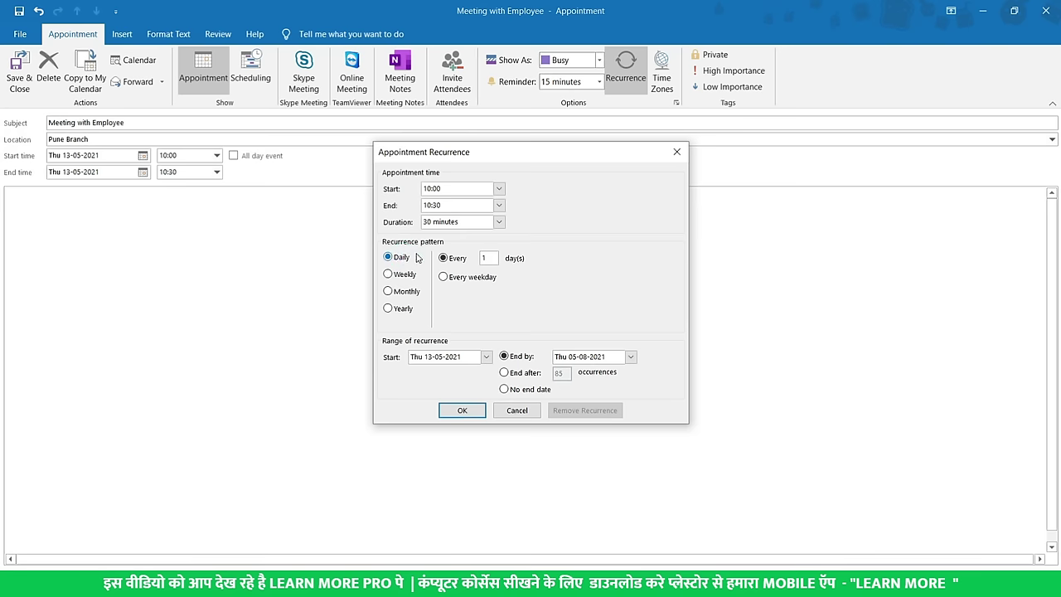
pyautogui.click(409, 277)
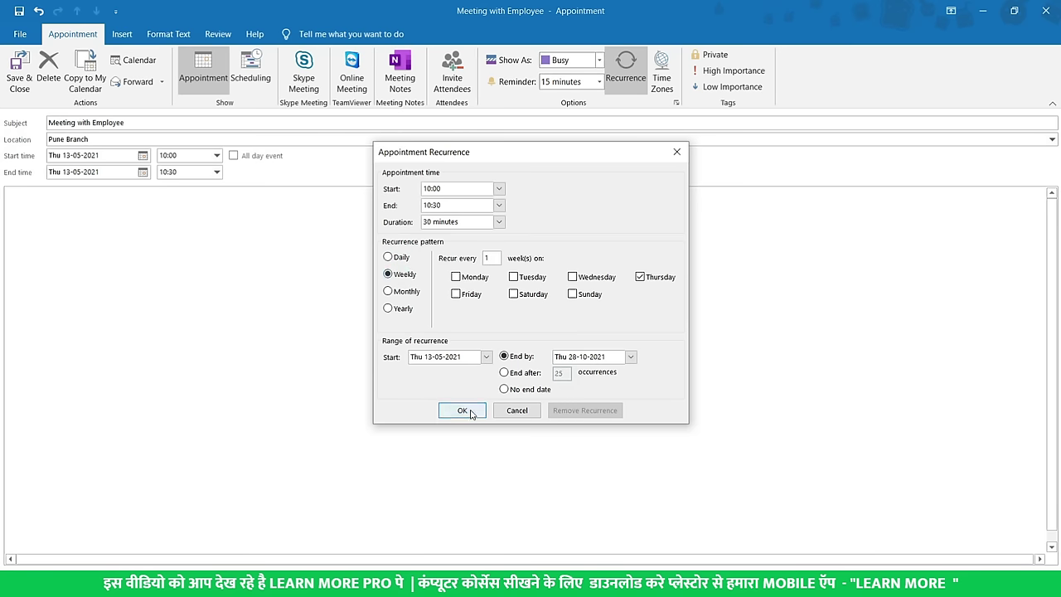
pyautogui.click(405, 259)
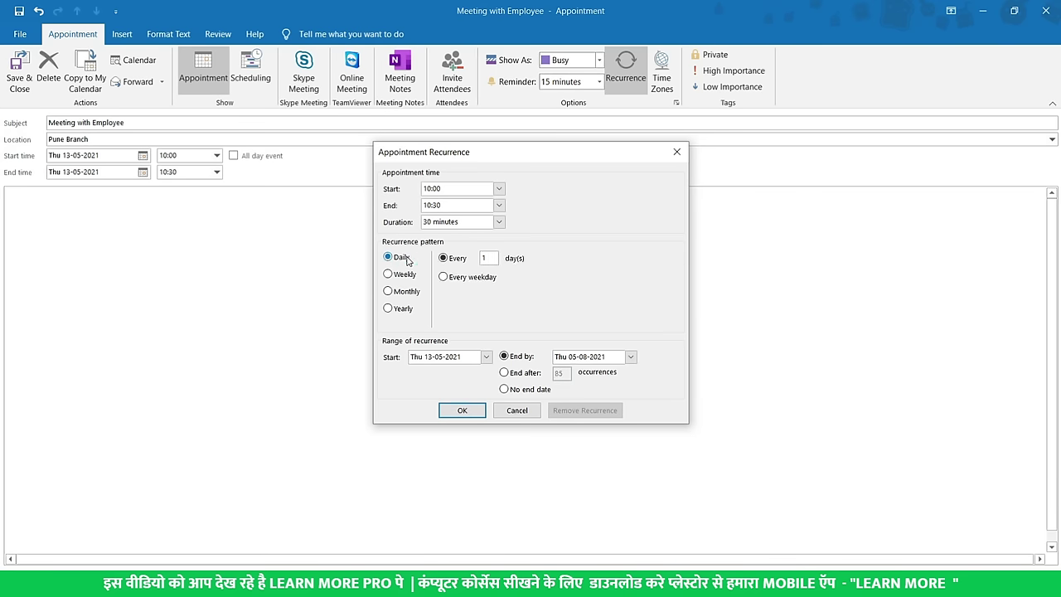
pyautogui.click(535, 411)
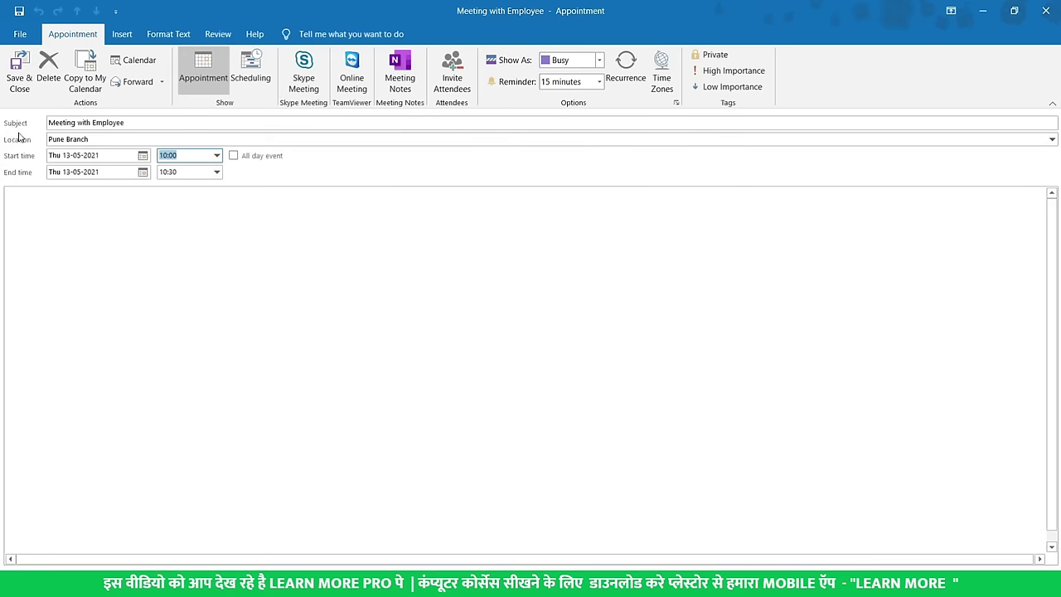
# Change the Meeting with Employee reminder to 30 minutes
pyautogui.click(598, 84)
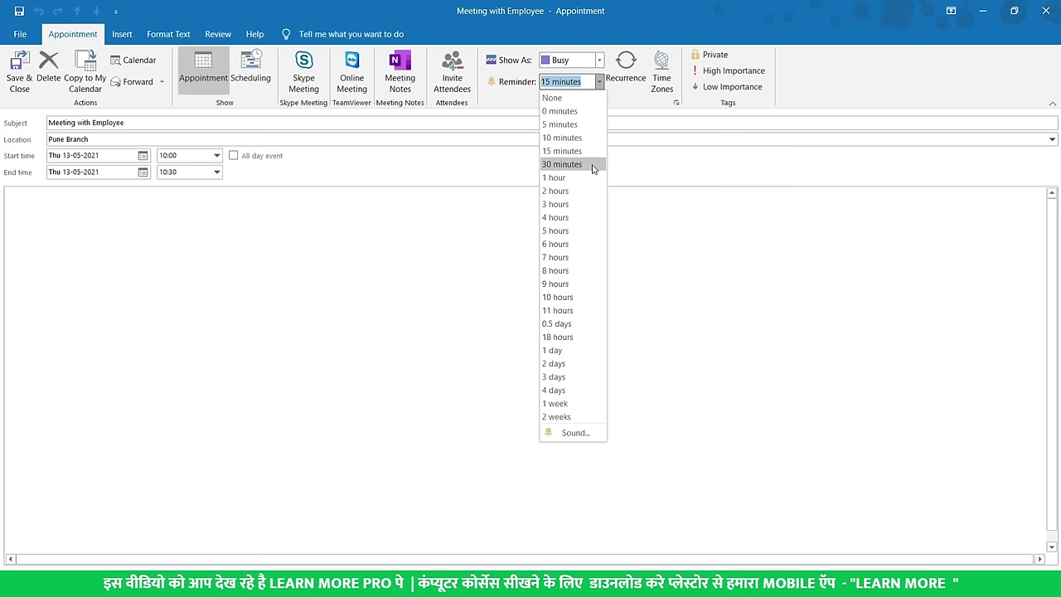
pyautogui.click(592, 166)
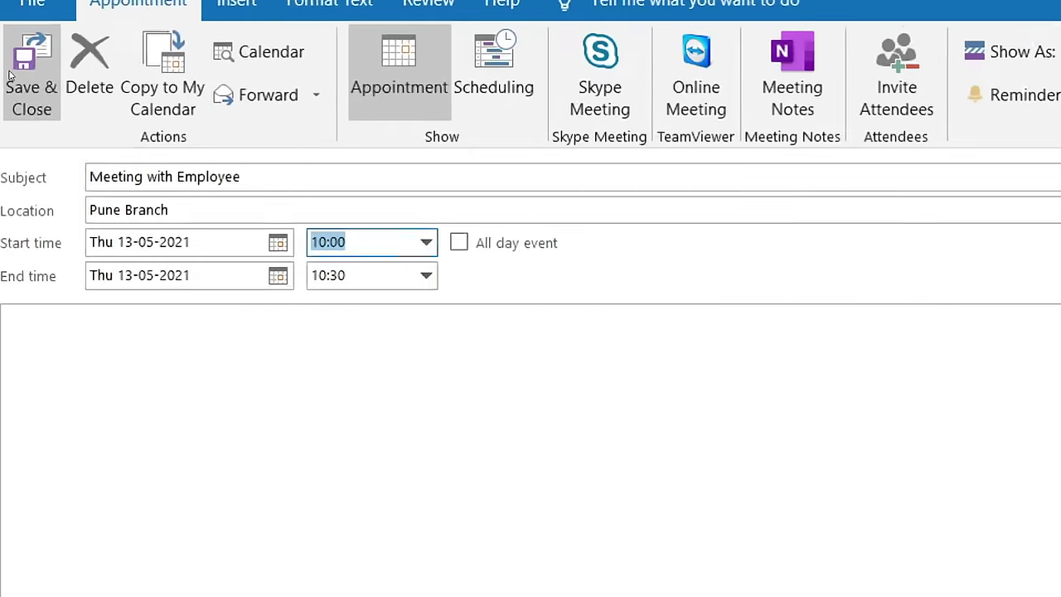
# Save Meeting with Employee and switch to the May 2021 calendar month view
pyautogui.click(12, 75)
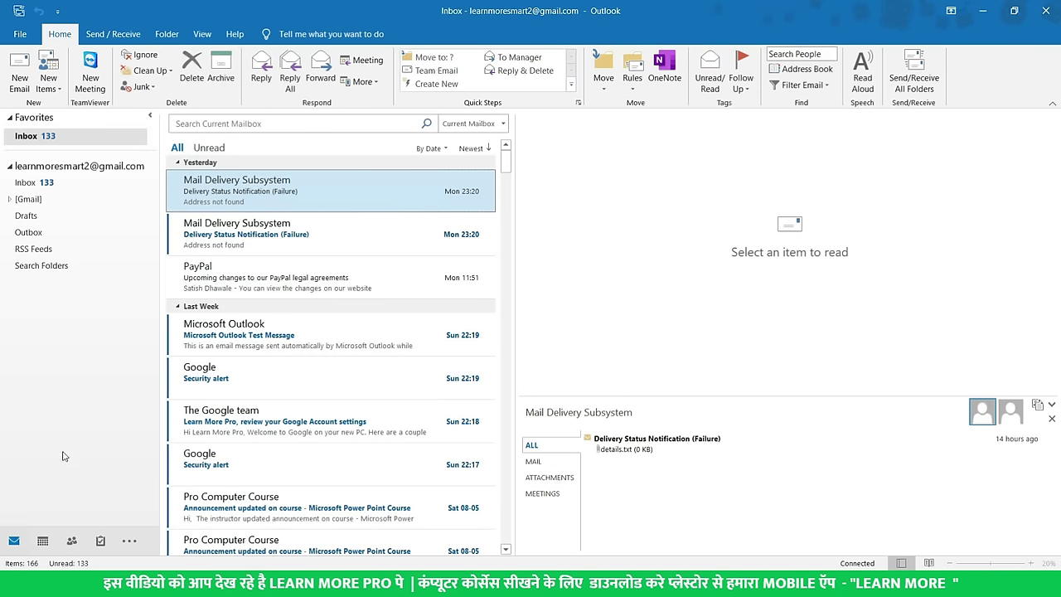
pyautogui.moveTo(40, 543)
pyautogui.moveTo(65, 511)
pyautogui.moveTo(42, 541)
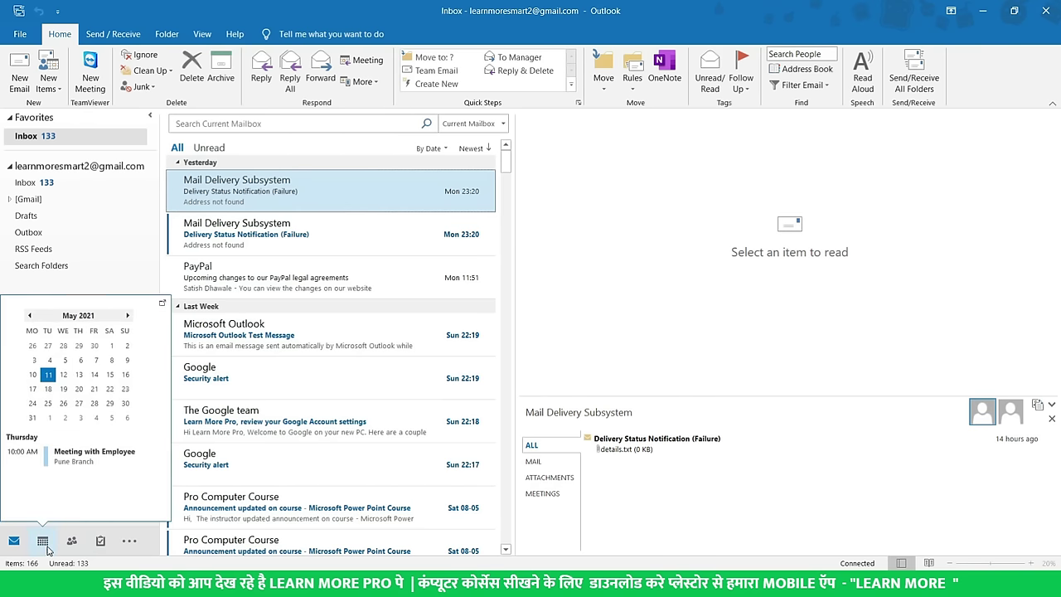
pyautogui.click(42, 540)
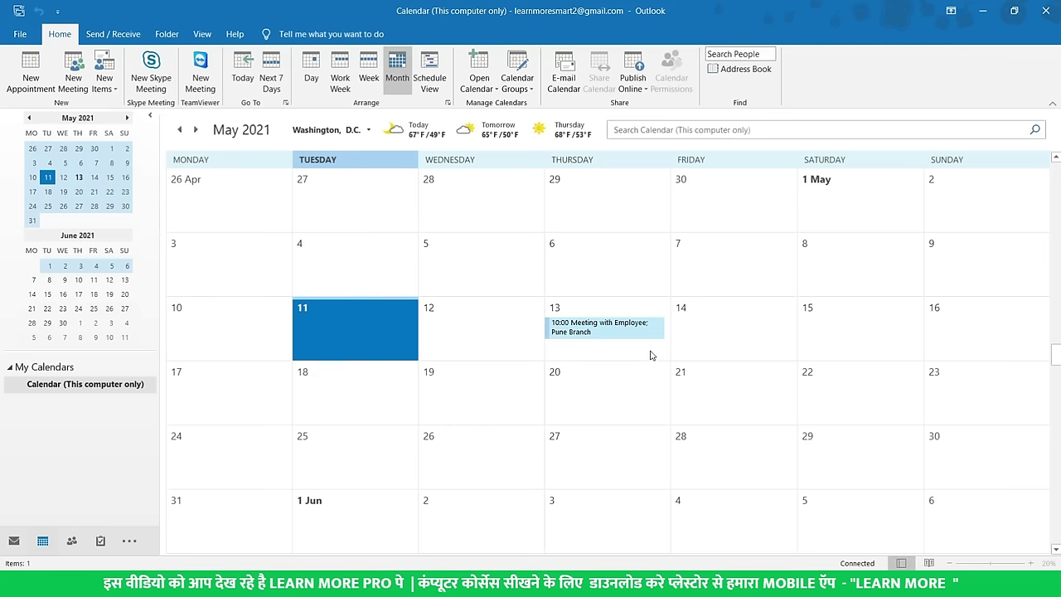
pyautogui.click(649, 332)
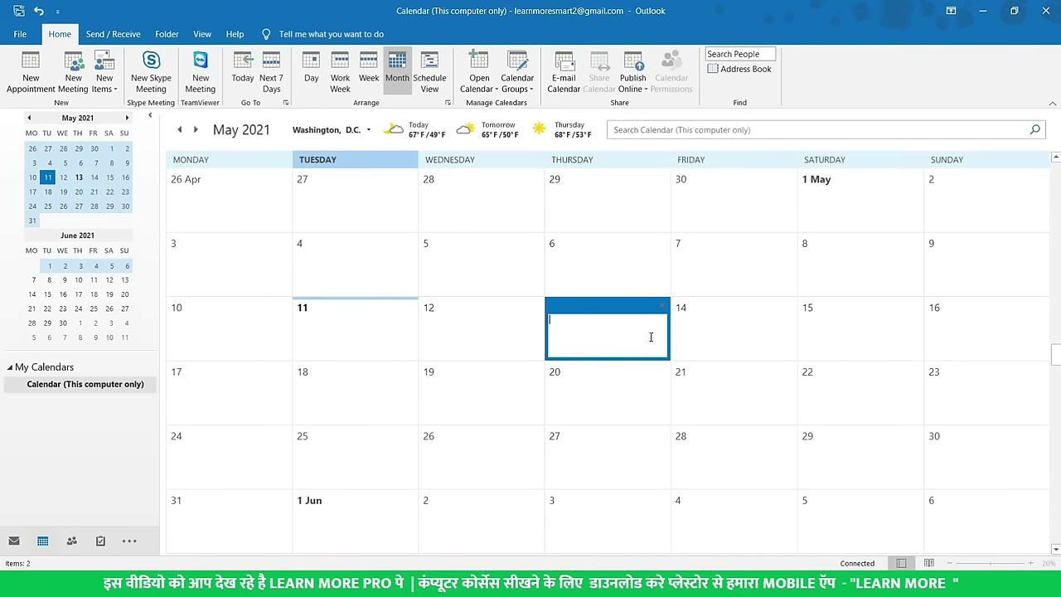
# Save a 09:00–09:30 'Board Meeting' at Mumbai on Tuesday 18 May 2021
pyautogui.click(735, 375)
pyautogui.moveTo(635, 336)
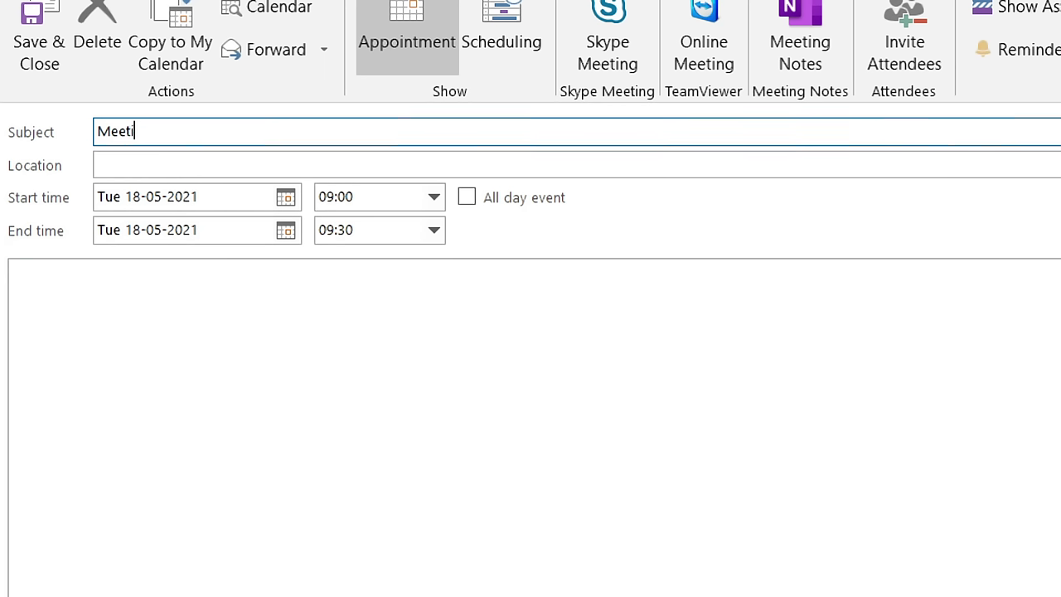
pyautogui.write('ng wi')
pyautogui.press('BackSpace')
pyautogui.press('BackSpace')
pyautogui.hotkey('ctrl', 'BackSpace')
pyautogui.write('Board Meeting')
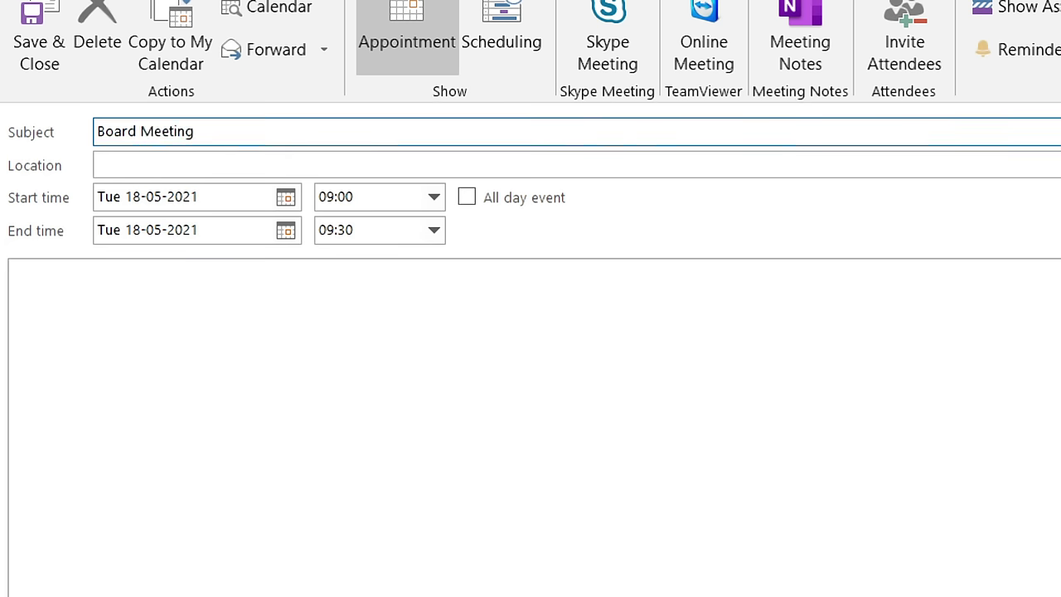
pyautogui.press('Tab')
pyautogui.write('Mumba')
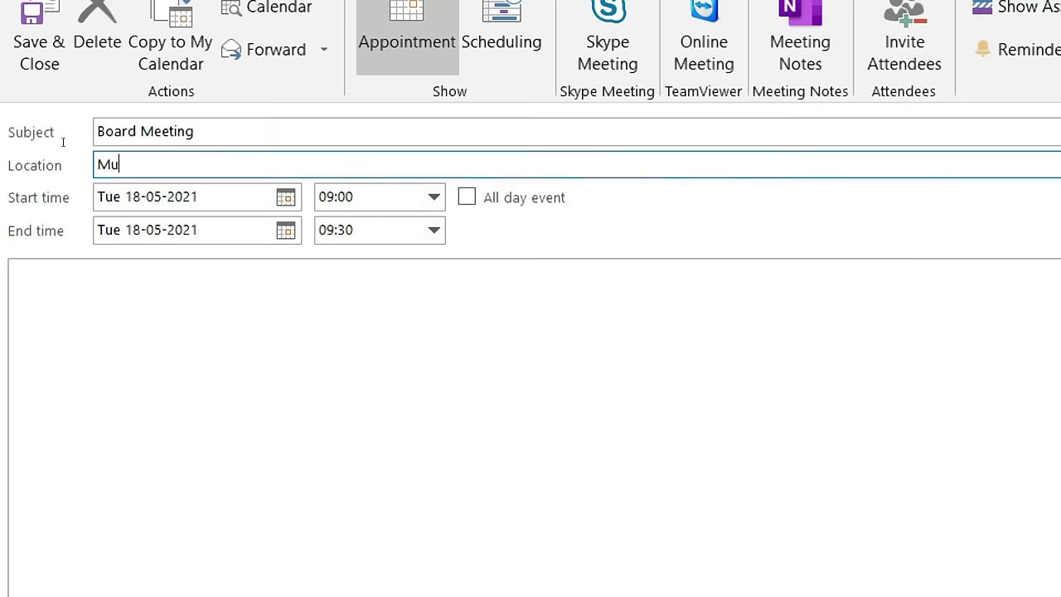
pyautogui.write('i')
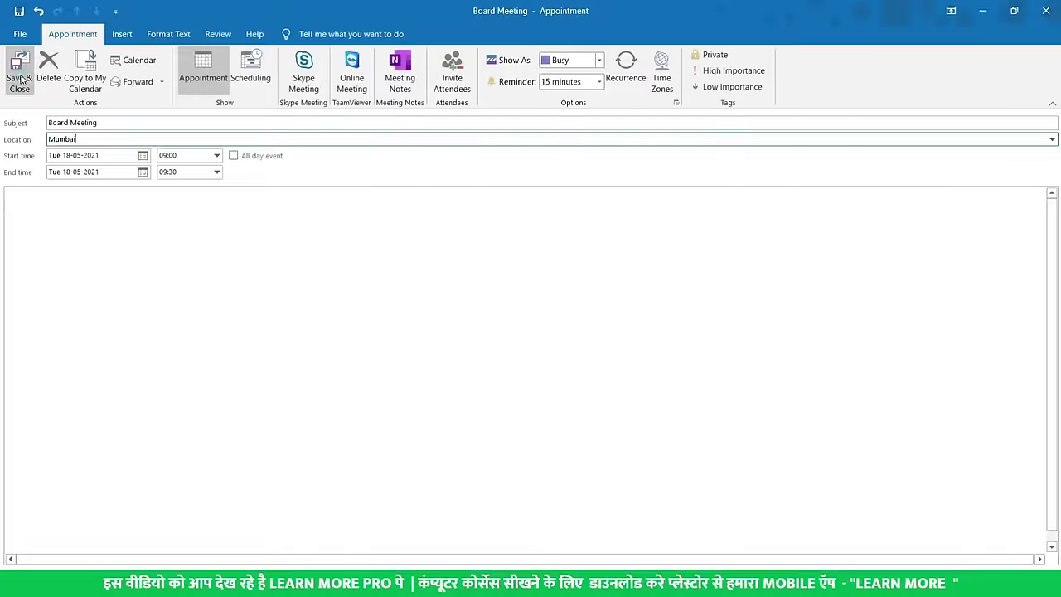
pyautogui.click(21, 79)
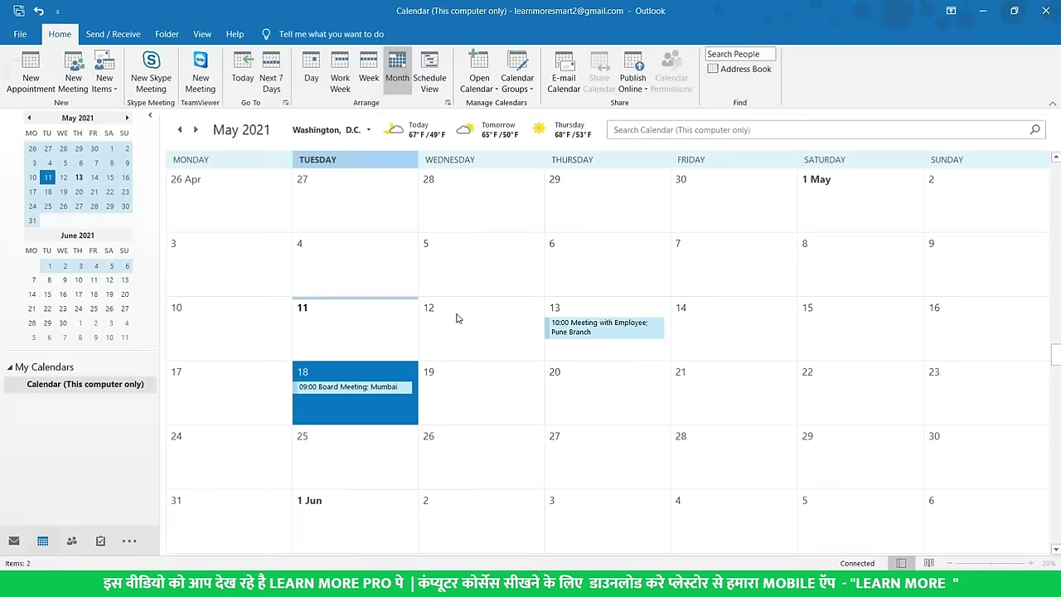
# Start a new all-day event on Saturday 15 May 2021
pyautogui.click(536, 404)
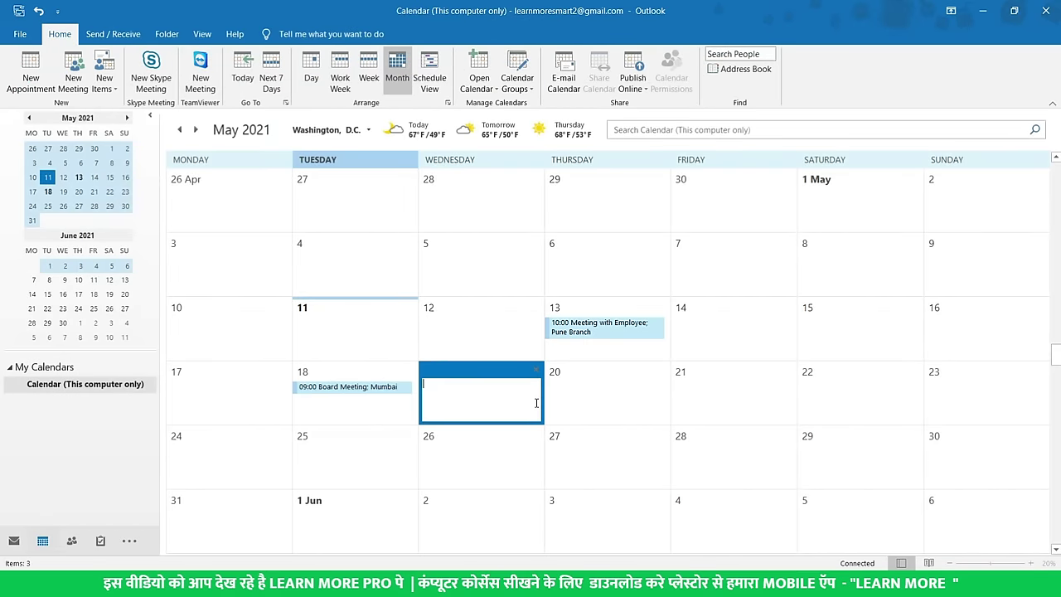
pyautogui.click(606, 399)
pyautogui.moveTo(394, 393)
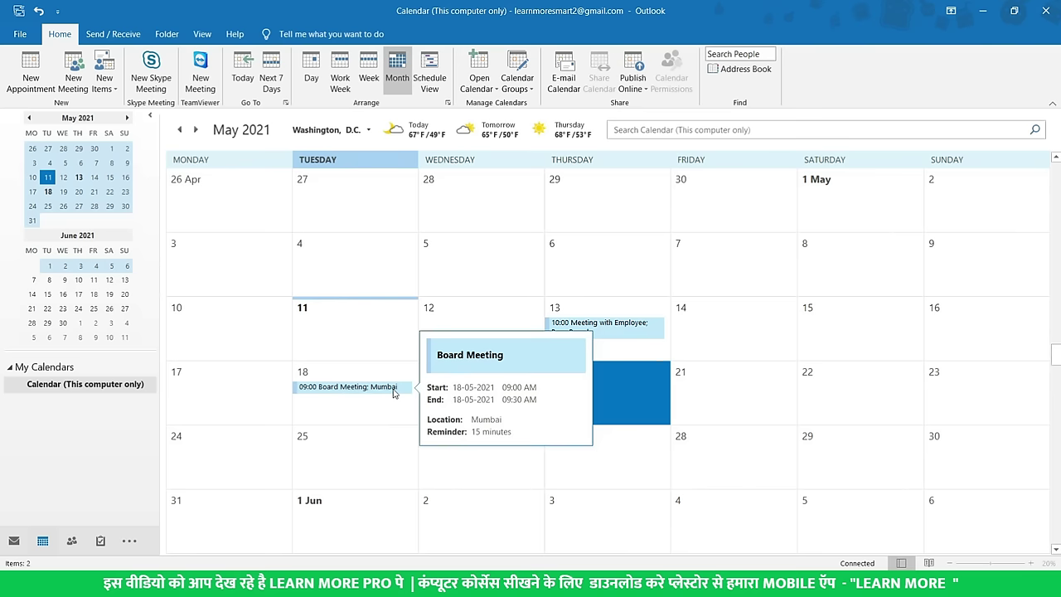
pyautogui.click(822, 331)
pyautogui.click(832, 332)
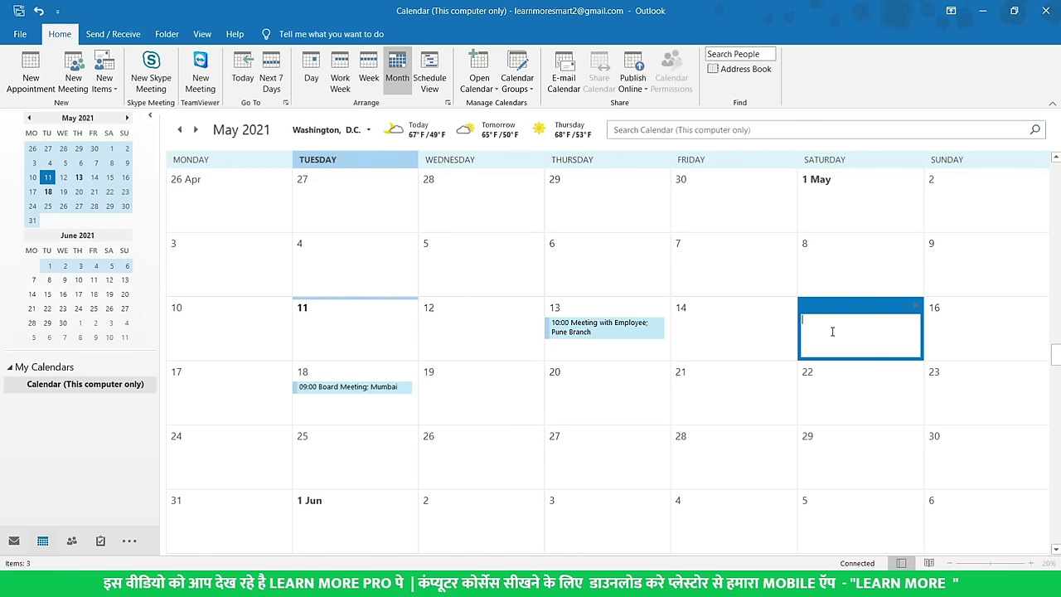
pyautogui.rightClick(867, 343)
pyautogui.click(826, 389)
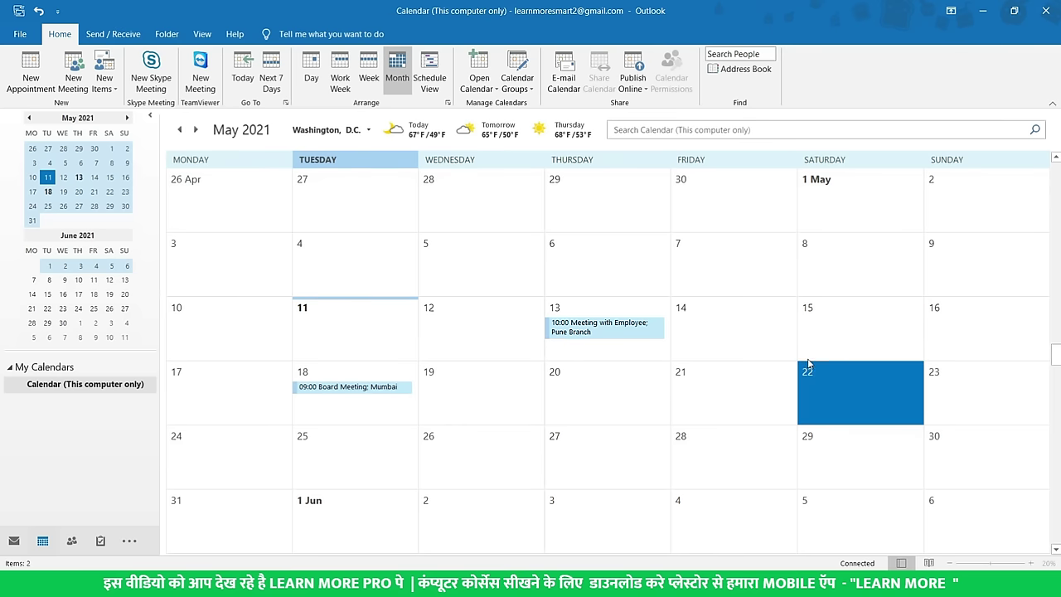
pyautogui.click(834, 359)
pyautogui.press('Escape')
pyautogui.click(857, 333)
pyautogui.click(857, 332)
pyautogui.rightClick(855, 326)
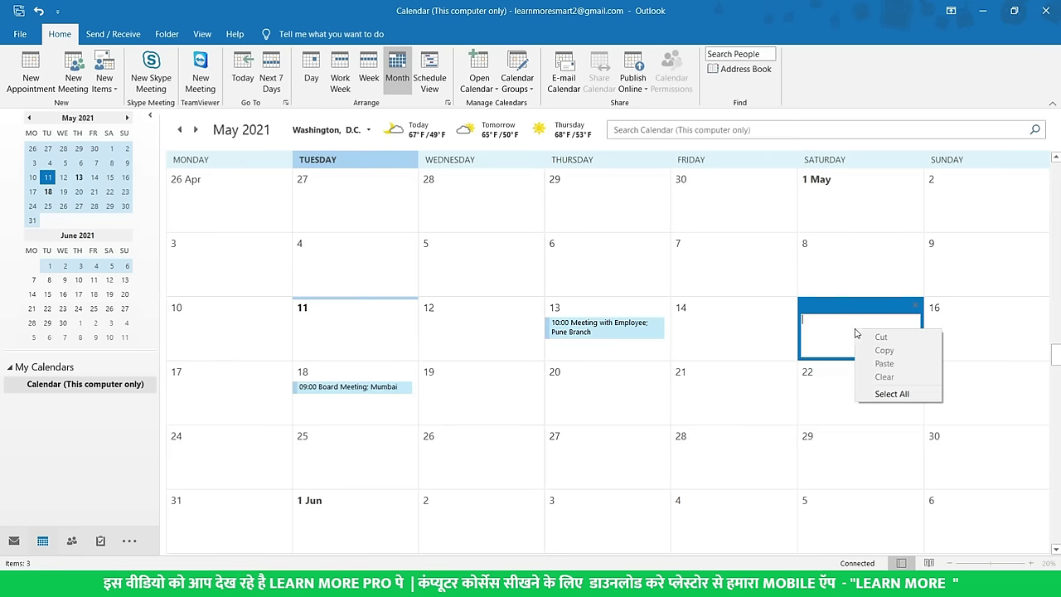
pyautogui.click(820, 306)
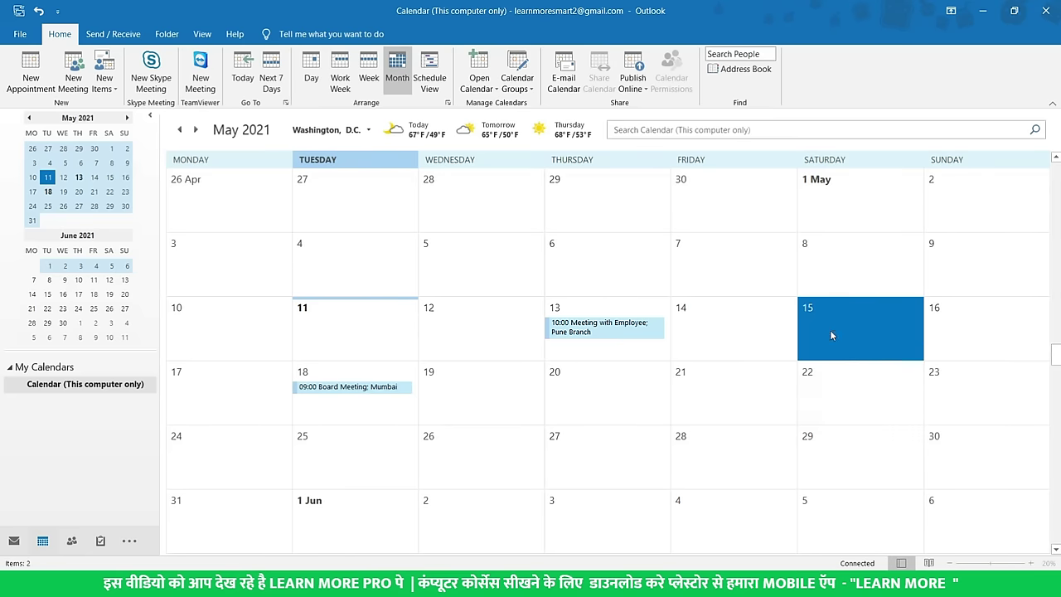
pyautogui.rightClick(830, 332)
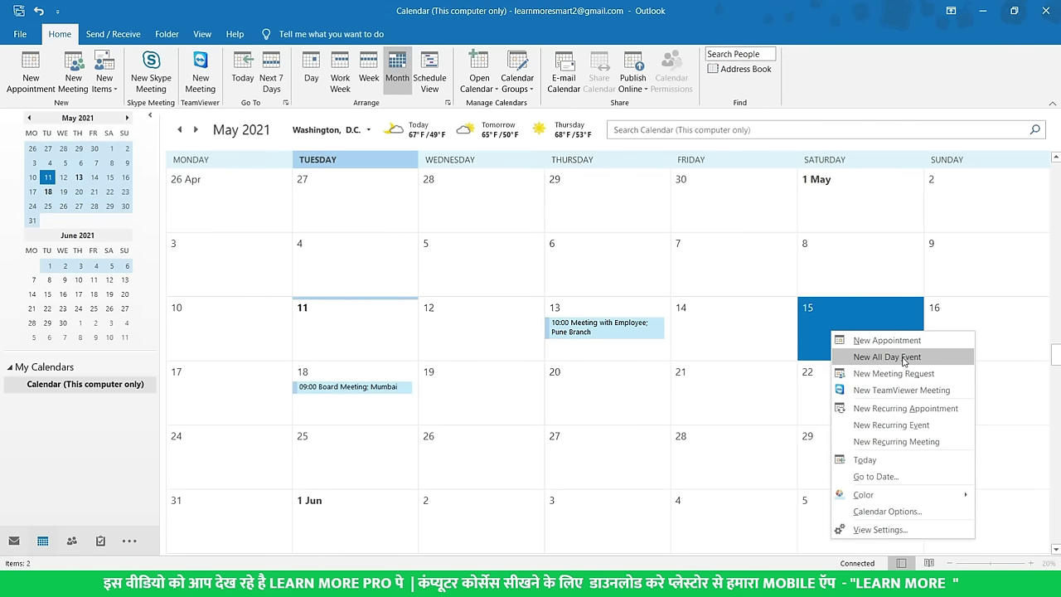
pyautogui.click(903, 359)
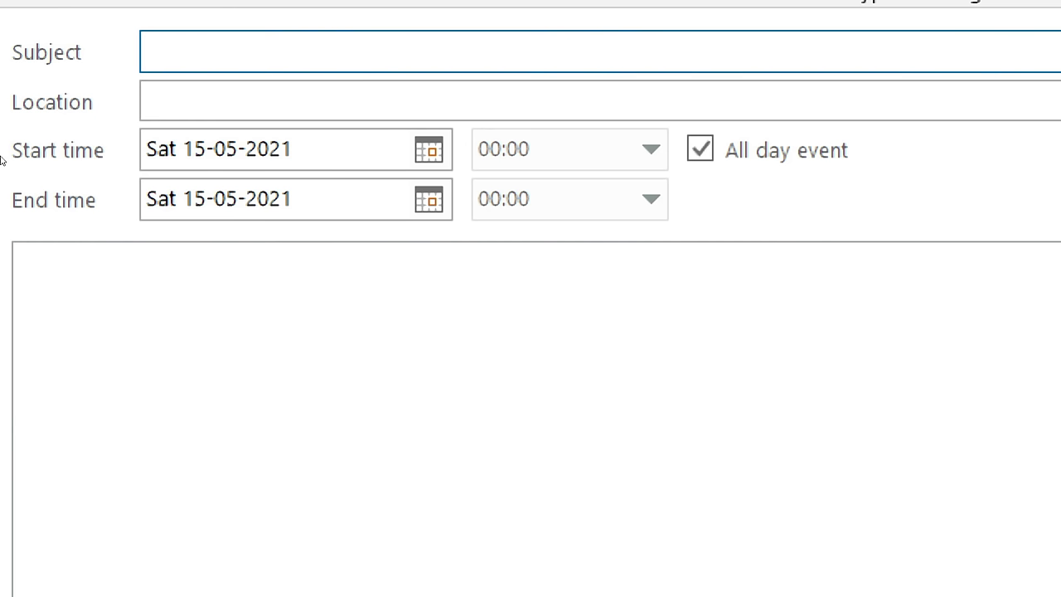
# Title the event 'IT SEMINAR' at 'CONFERNCE ROOM' and save it
pyautogui.write('IT SEMINAR')
pyautogui.press('Tab')
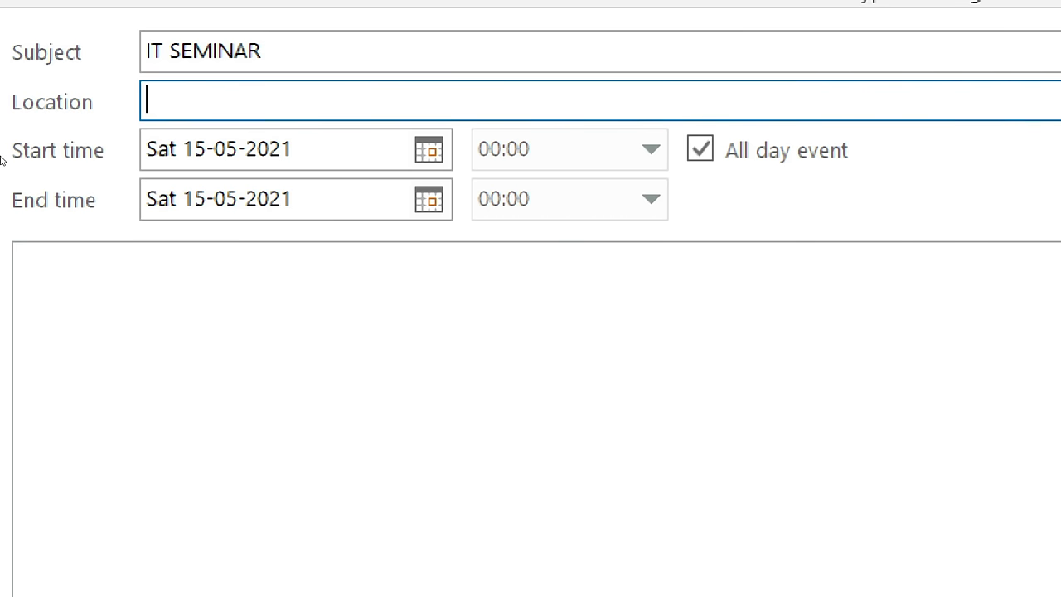
pyautogui.write('CONFERNCE ROOM')
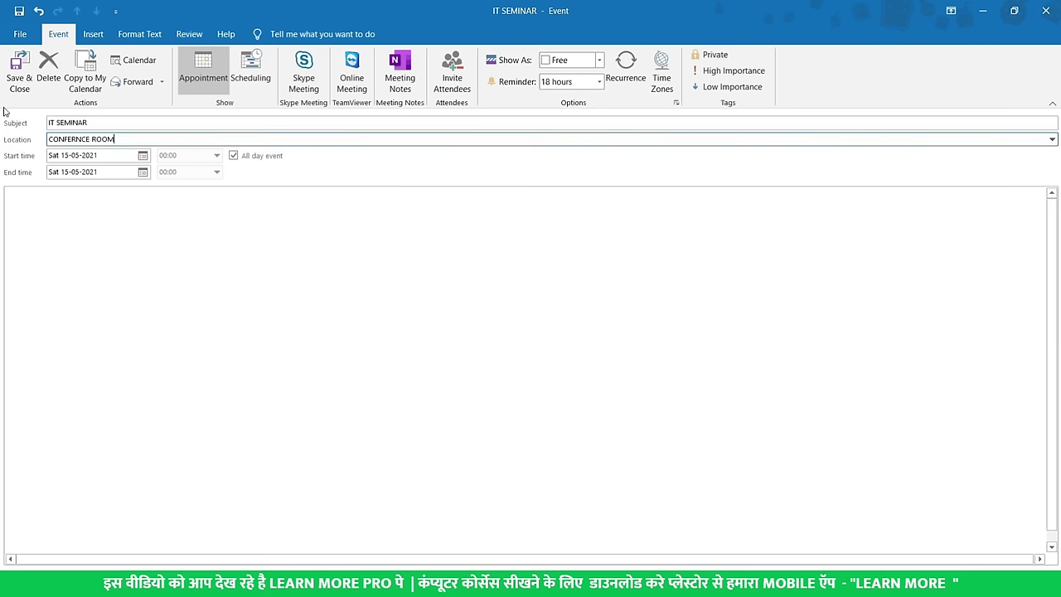
pyautogui.click(19, 75)
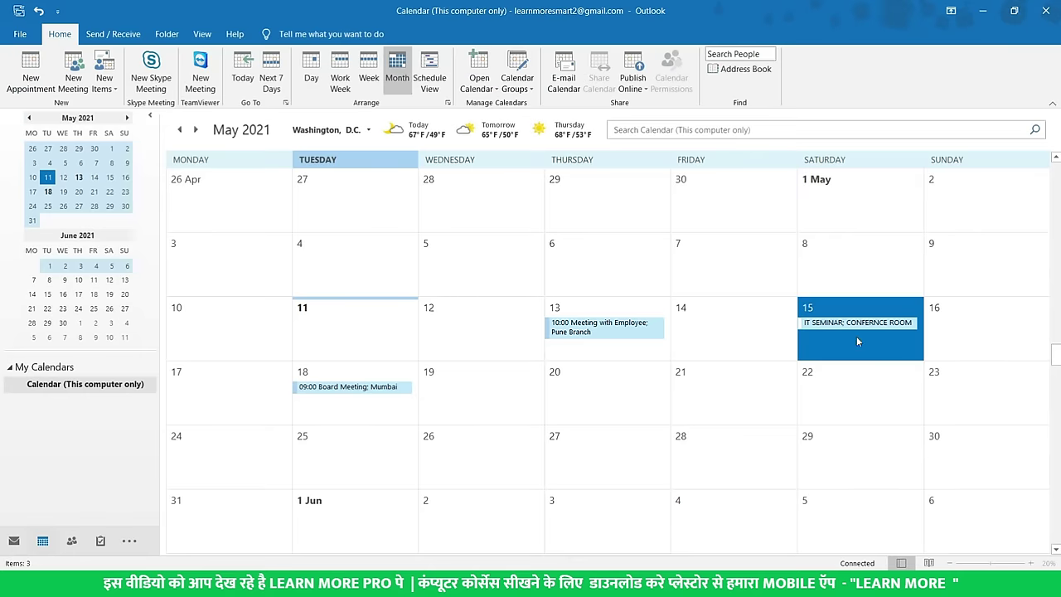
# Select Tuesday 25 May in the calendar and open a new appointment for it
pyautogui.rightClick(862, 337)
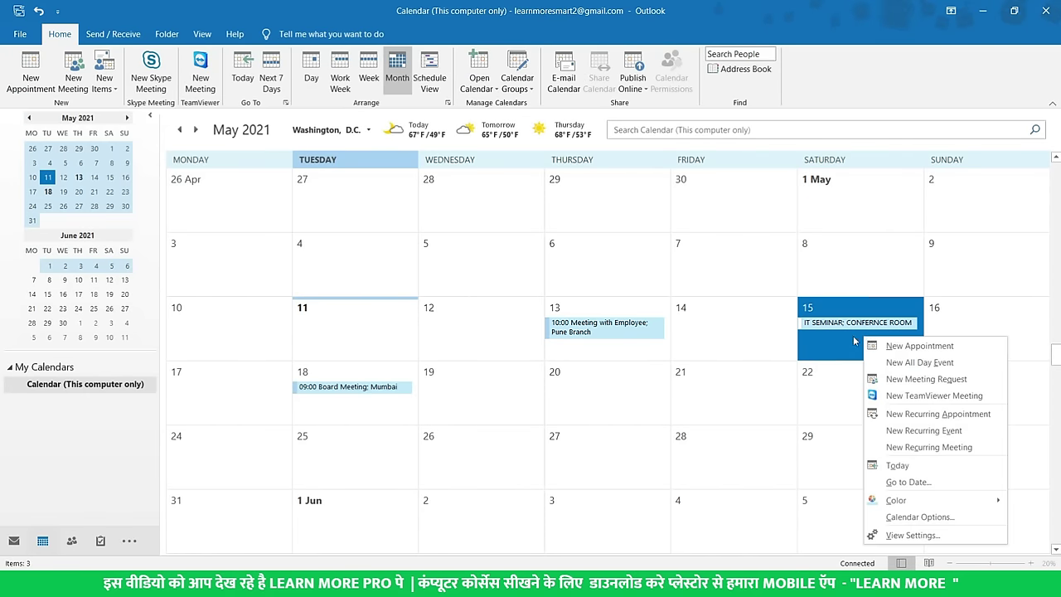
pyautogui.click(756, 391)
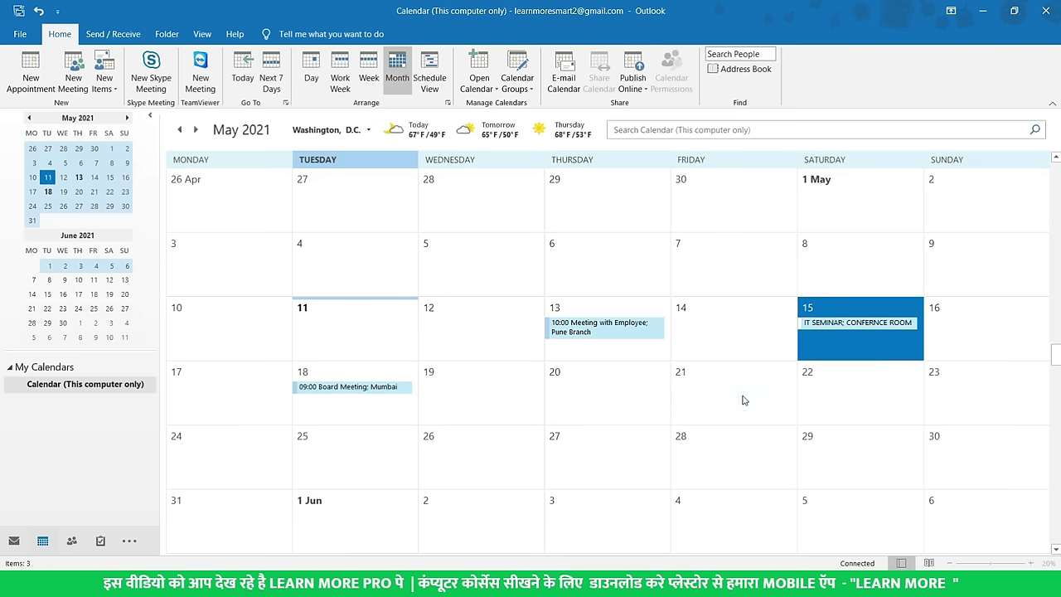
pyautogui.moveTo(855, 330)
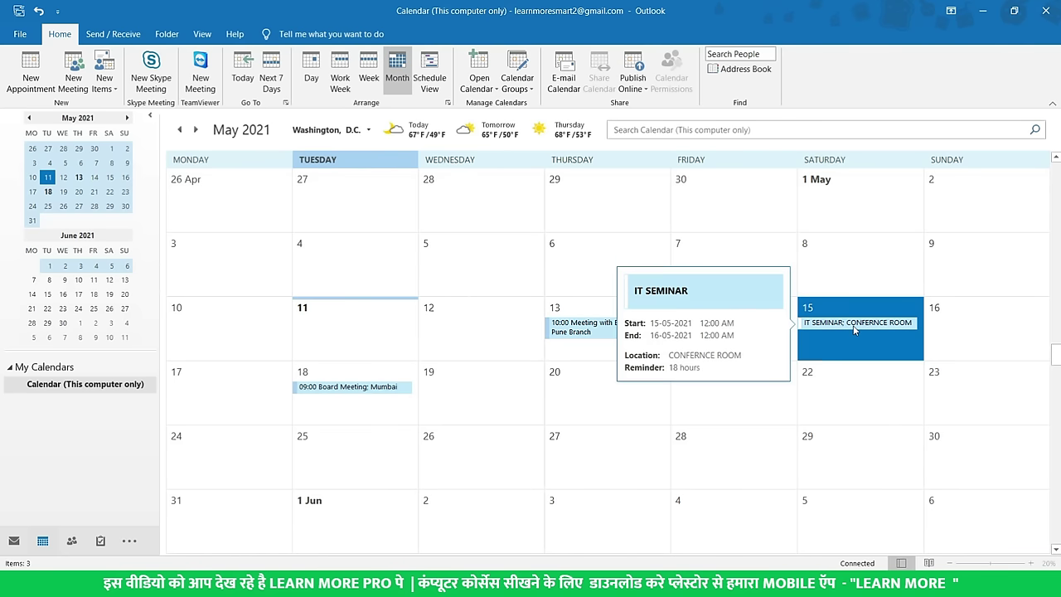
pyautogui.click(783, 403)
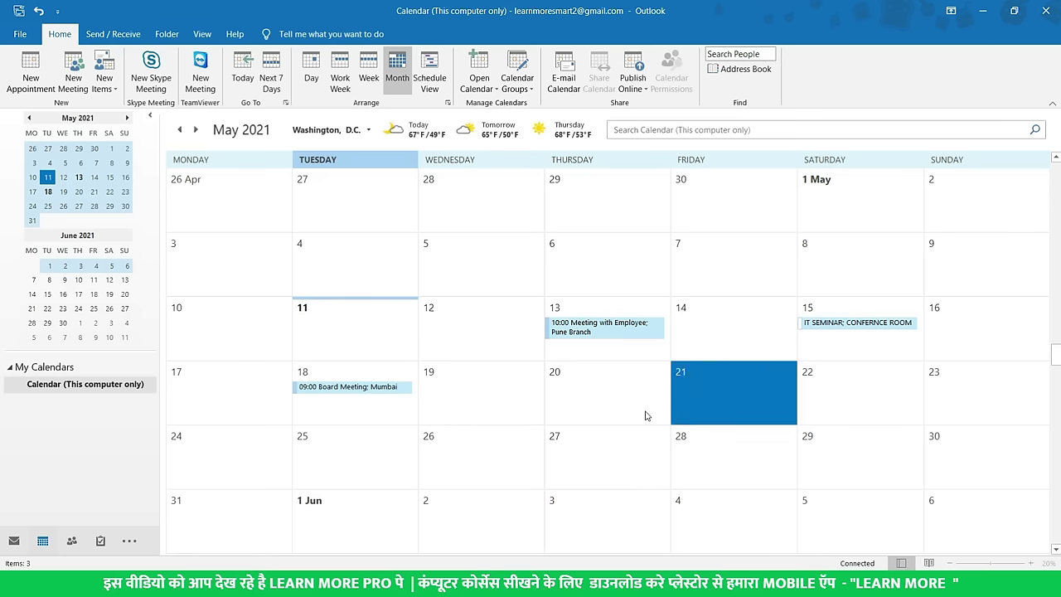
pyautogui.rightClick(637, 330)
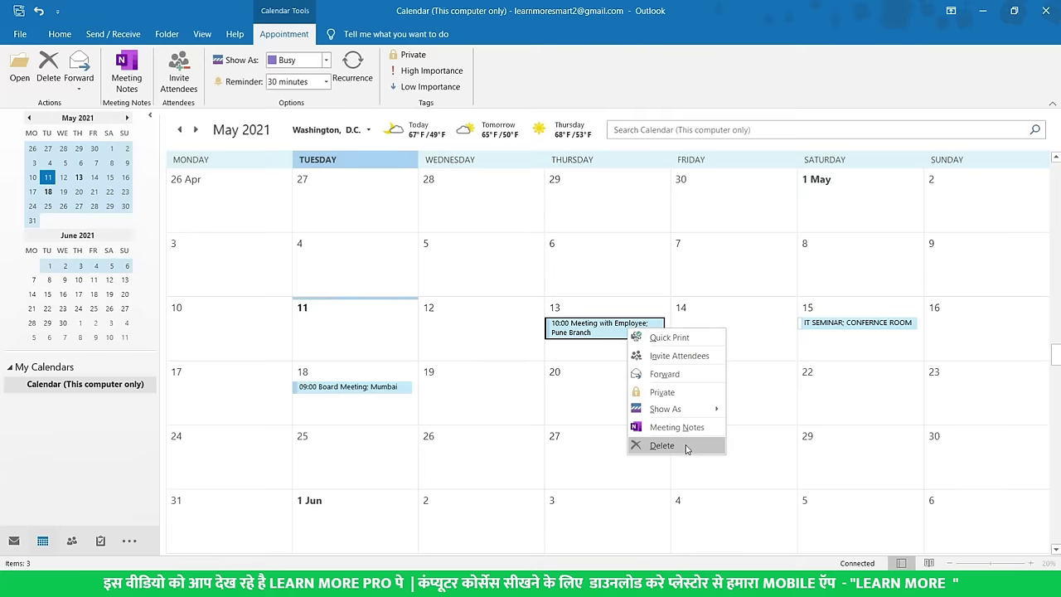
pyautogui.click(531, 403)
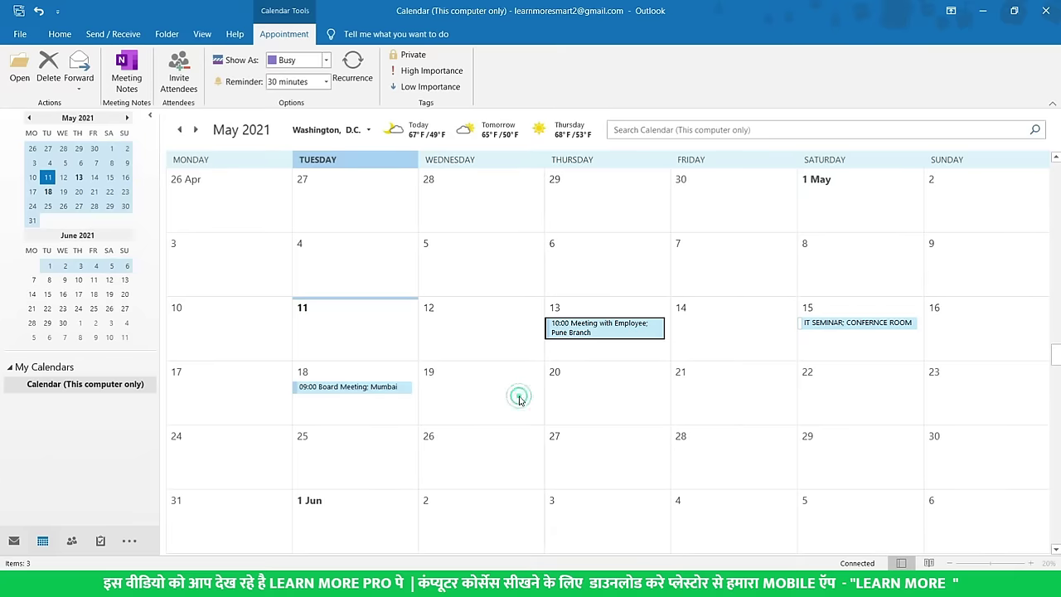
pyautogui.click(487, 344)
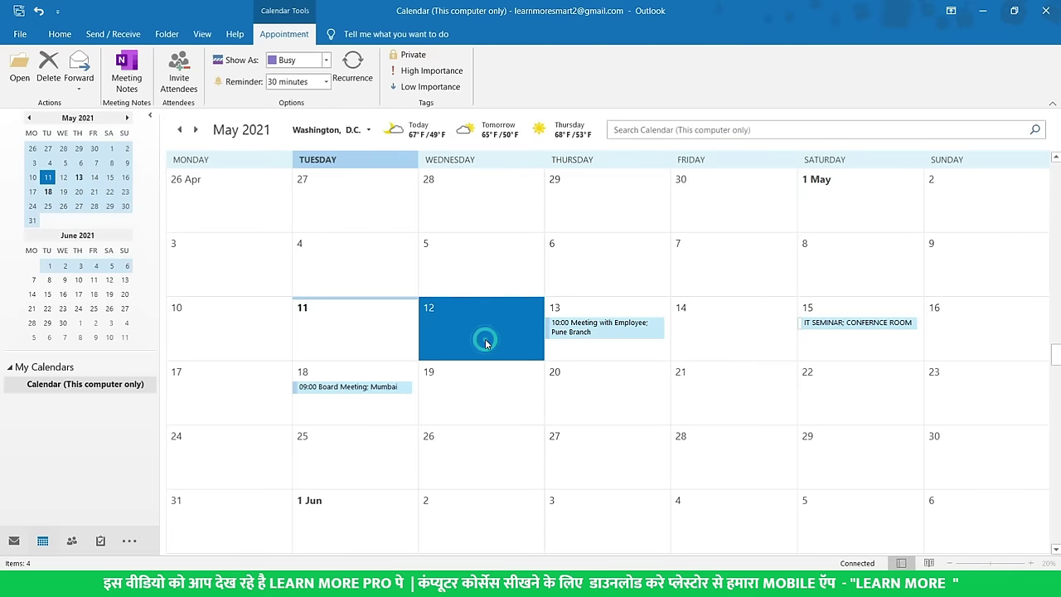
pyautogui.click(445, 429)
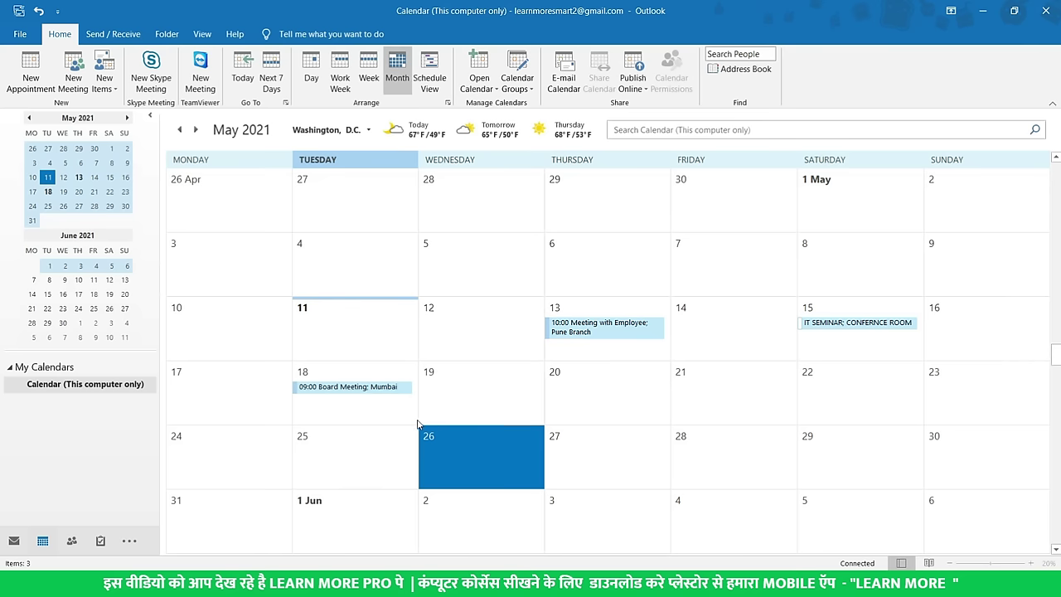
pyautogui.click(374, 467)
pyautogui.click(374, 466)
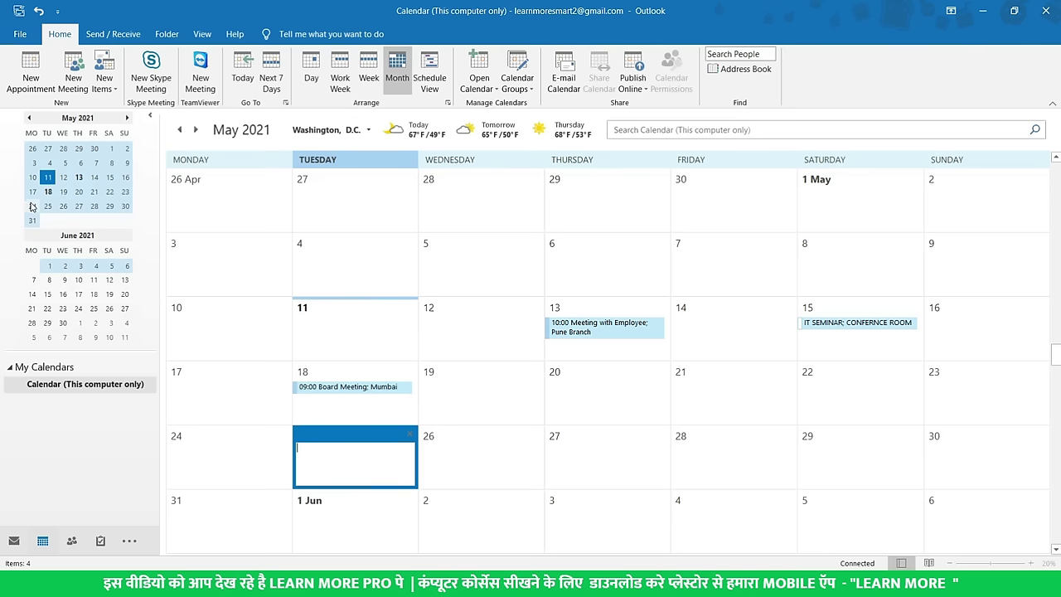
pyautogui.click(107, 86)
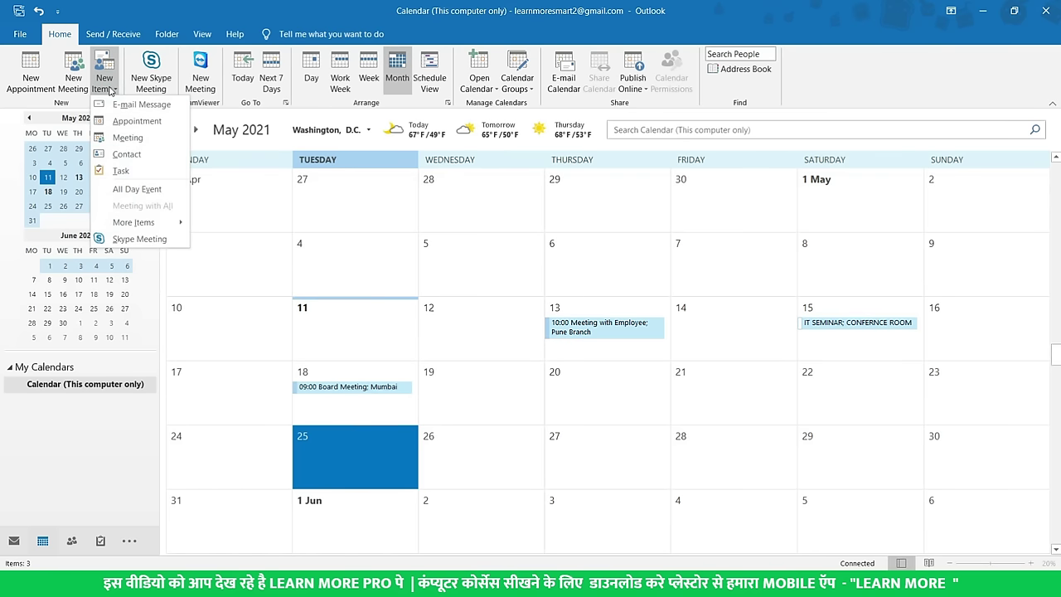
pyautogui.click(132, 121)
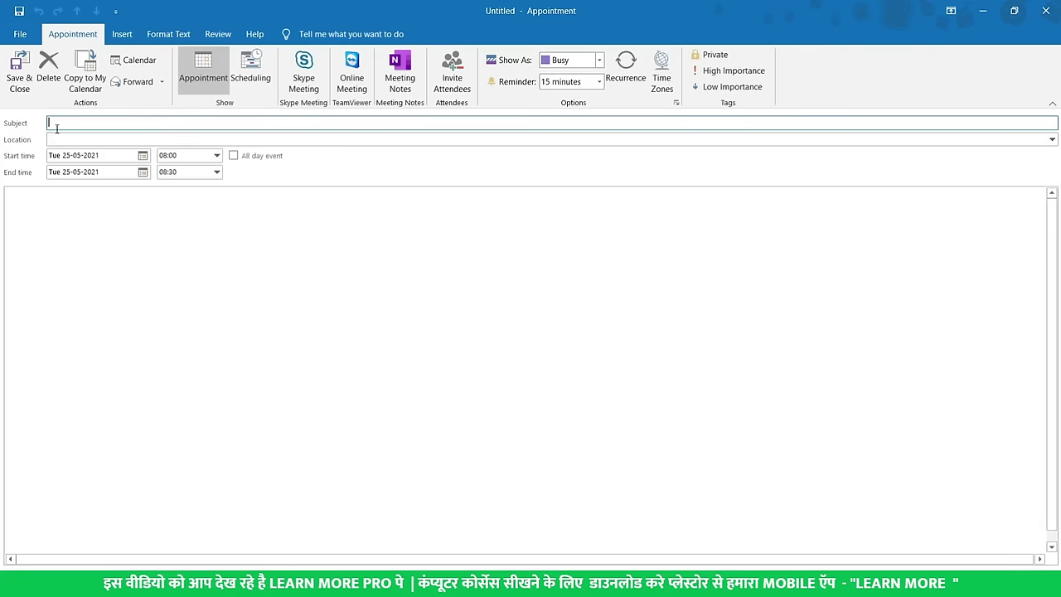
# Title the appointment 'Daily Meetings' at Office, starting 09:00 on 25 May
pyautogui.write('d')
pyautogui.write('aily Meetings')
pyautogui.click(60, 137)
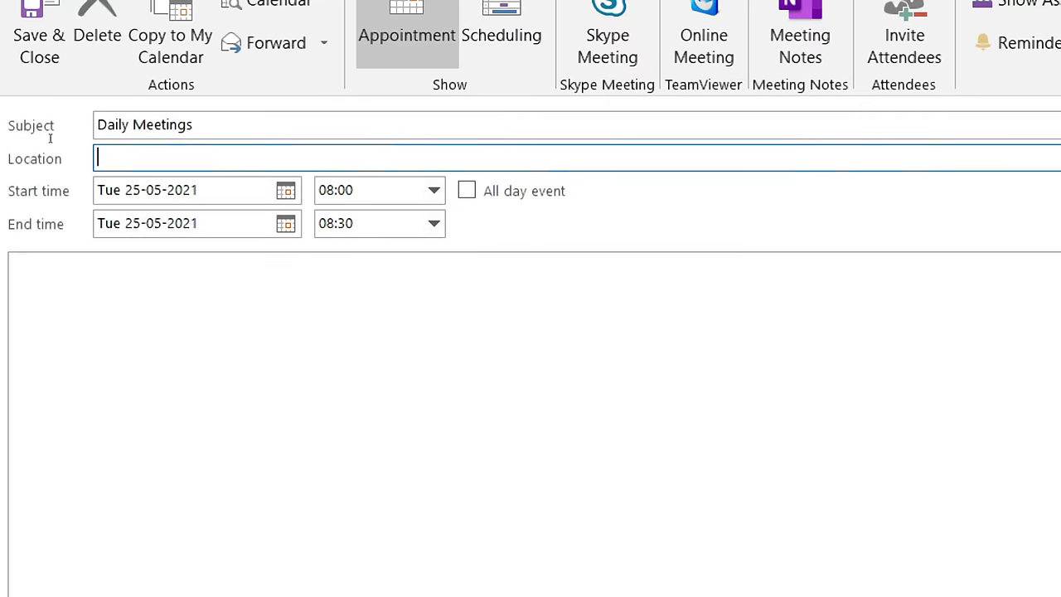
pyautogui.write('Office')
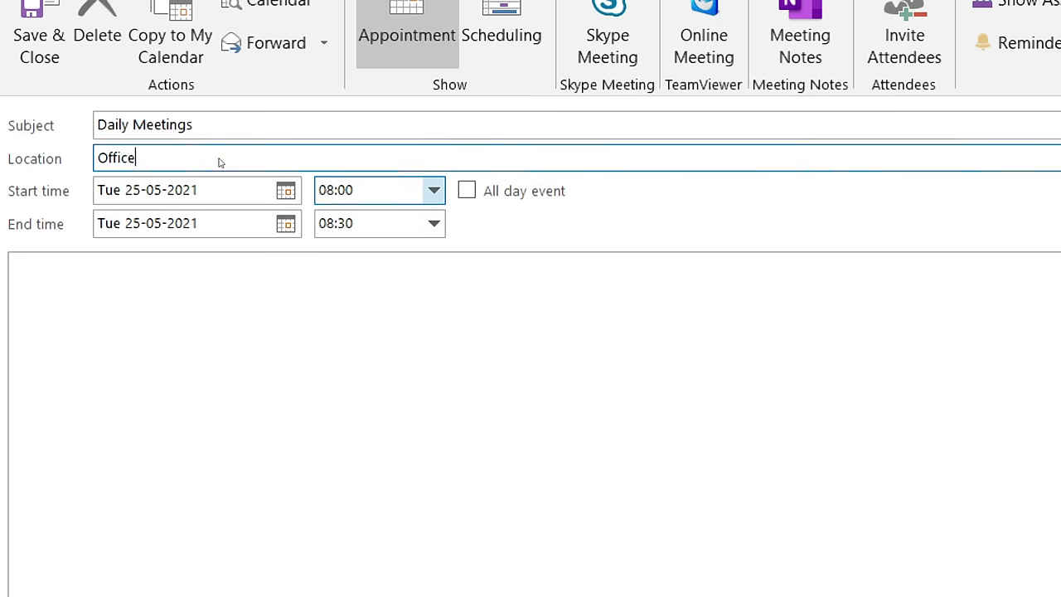
pyautogui.hotkey('alt', 'Down')
pyautogui.press('Down')
pyautogui.press('Down')
pyautogui.press('Return')
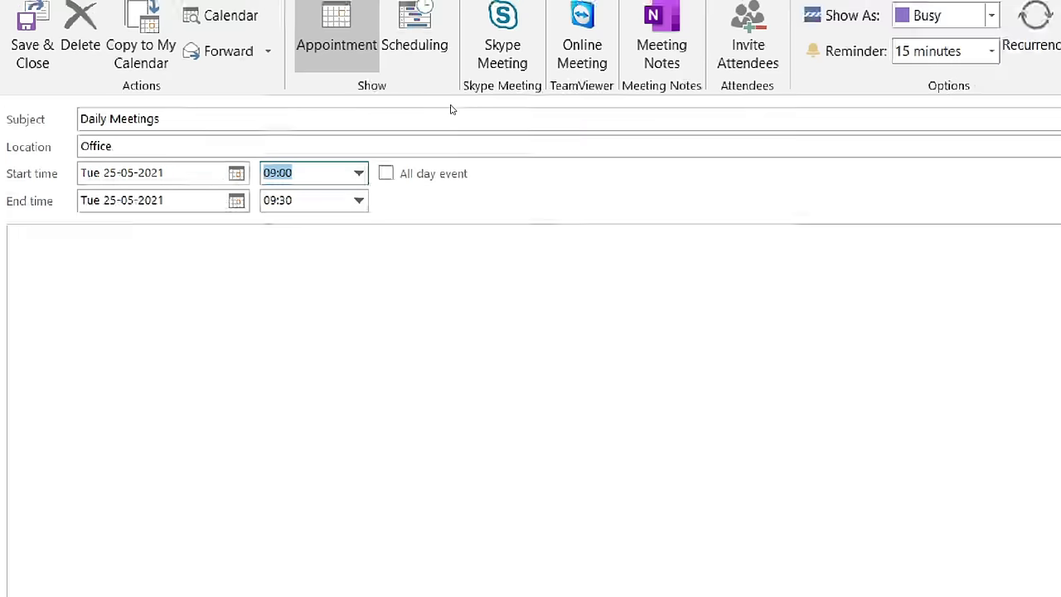
pyautogui.click(1021, 43)
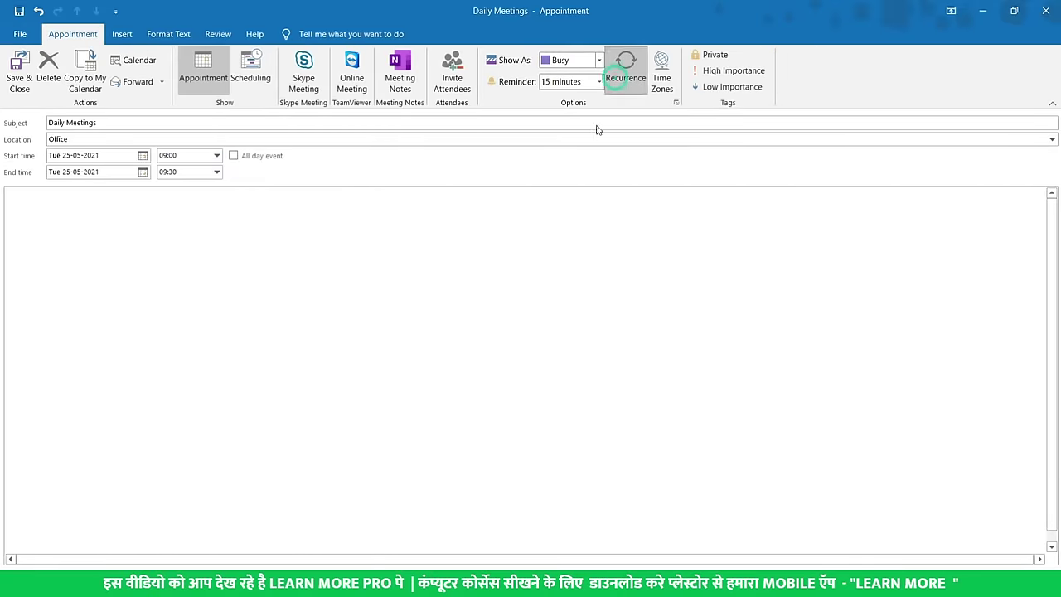
# Set Daily recurrence with End by Thu 10-06-2021 and save the Daily Meetings series
pyautogui.click(398, 258)
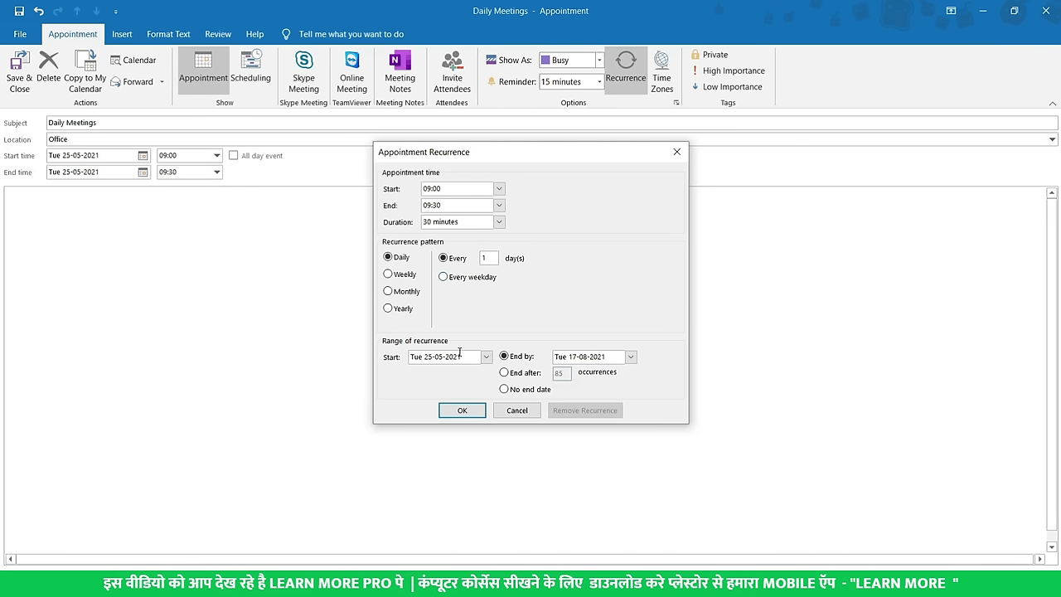
pyautogui.doubleClick(466, 354)
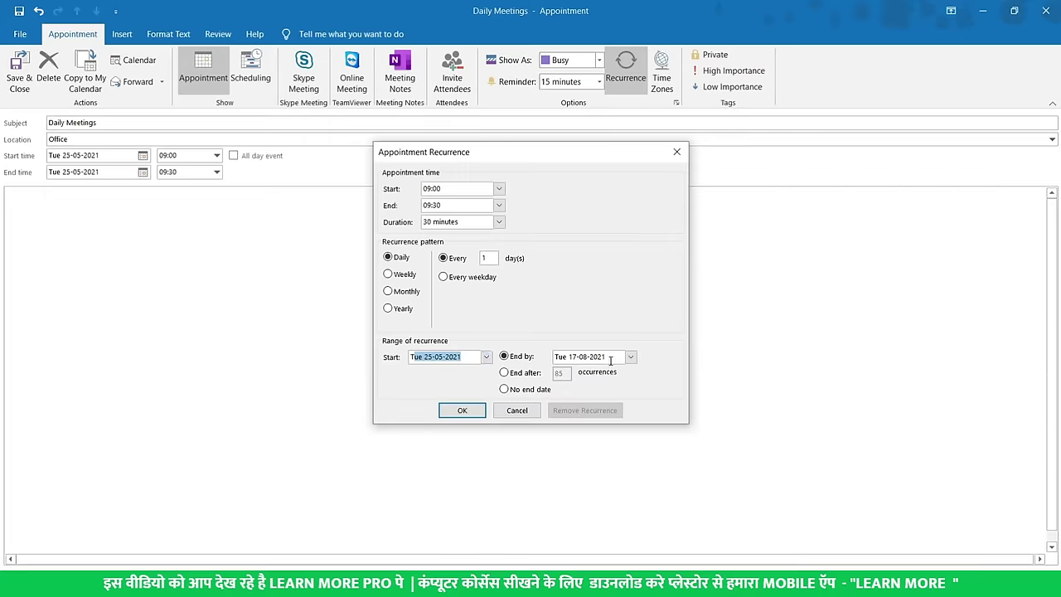
pyautogui.click(771, 353)
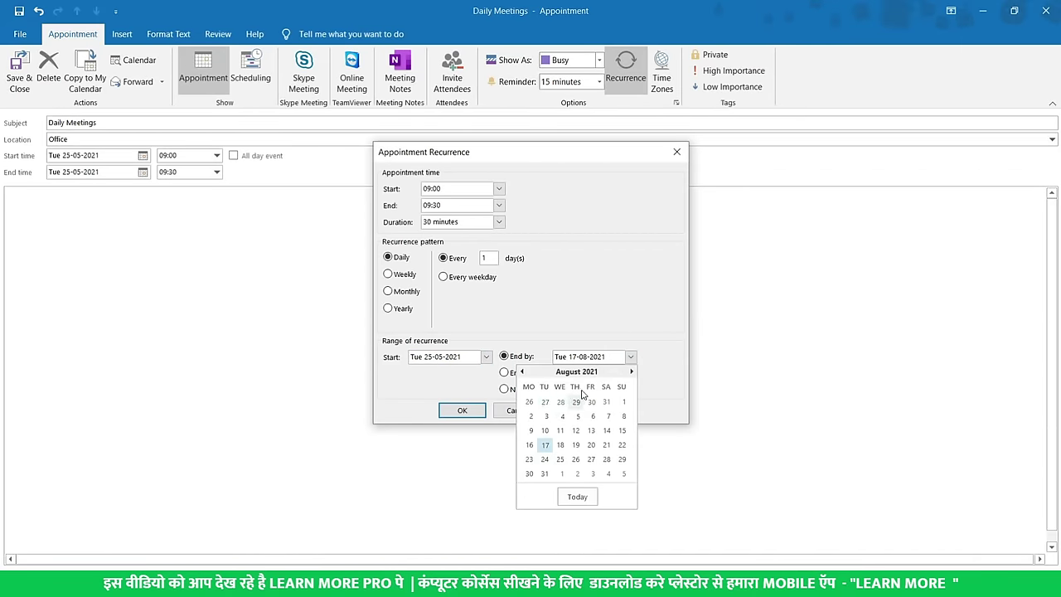
pyautogui.click(521, 372)
pyautogui.click(522, 372)
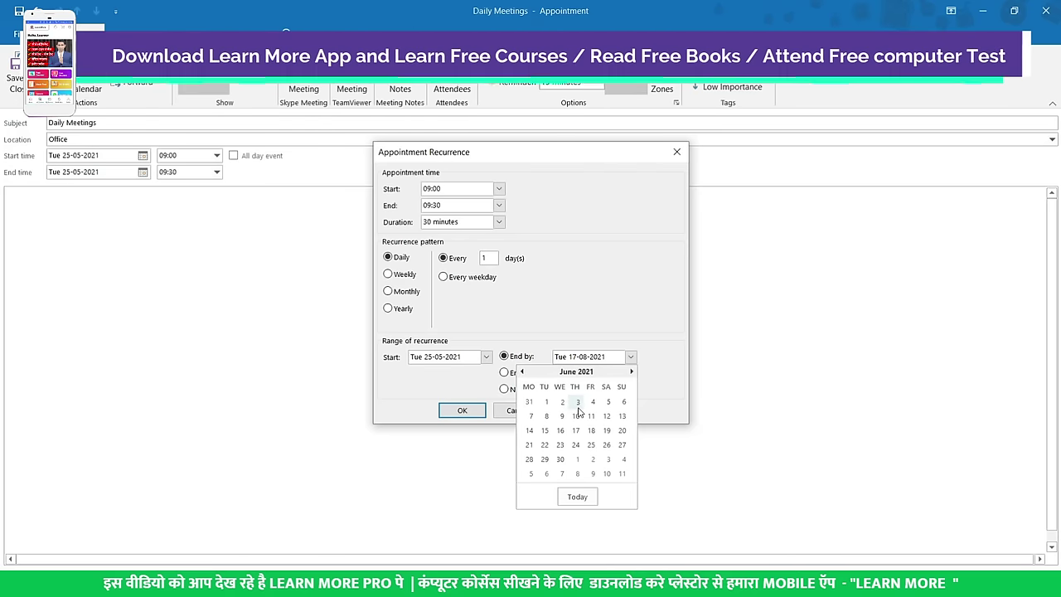
pyautogui.click(577, 415)
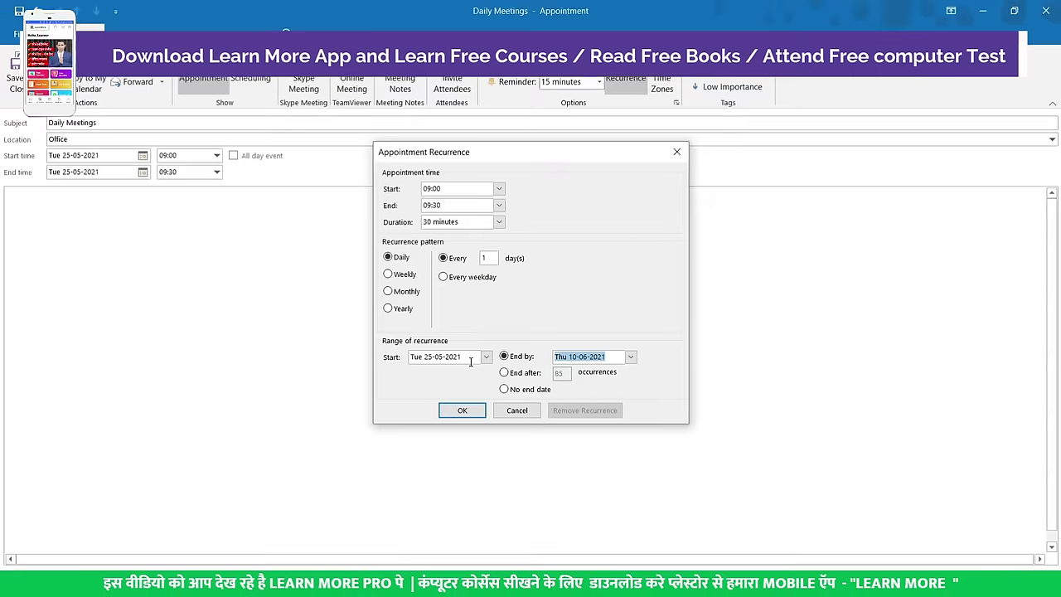
pyautogui.click(465, 461)
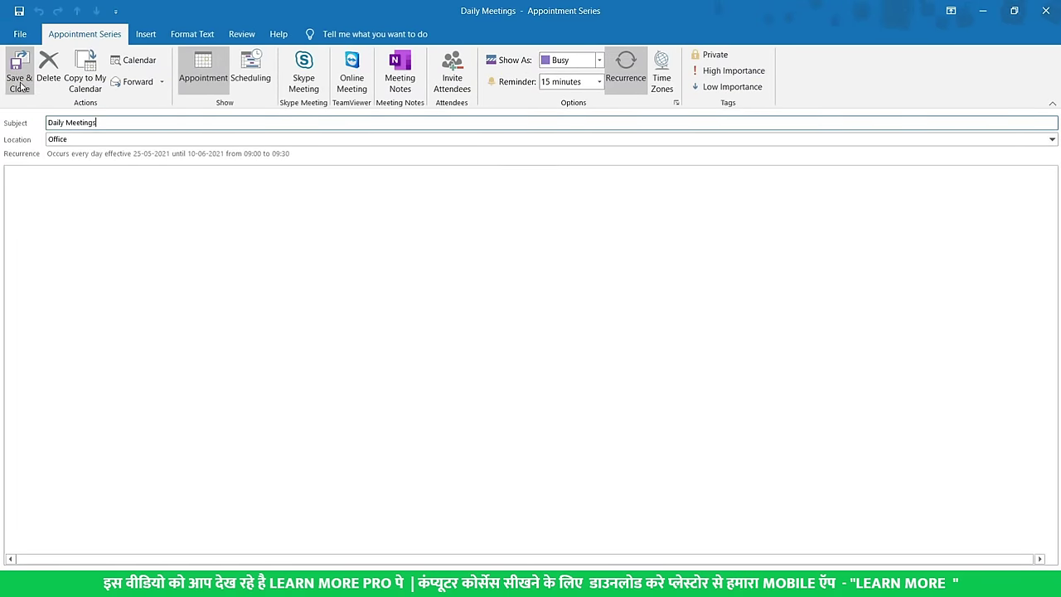
pyautogui.click(18, 79)
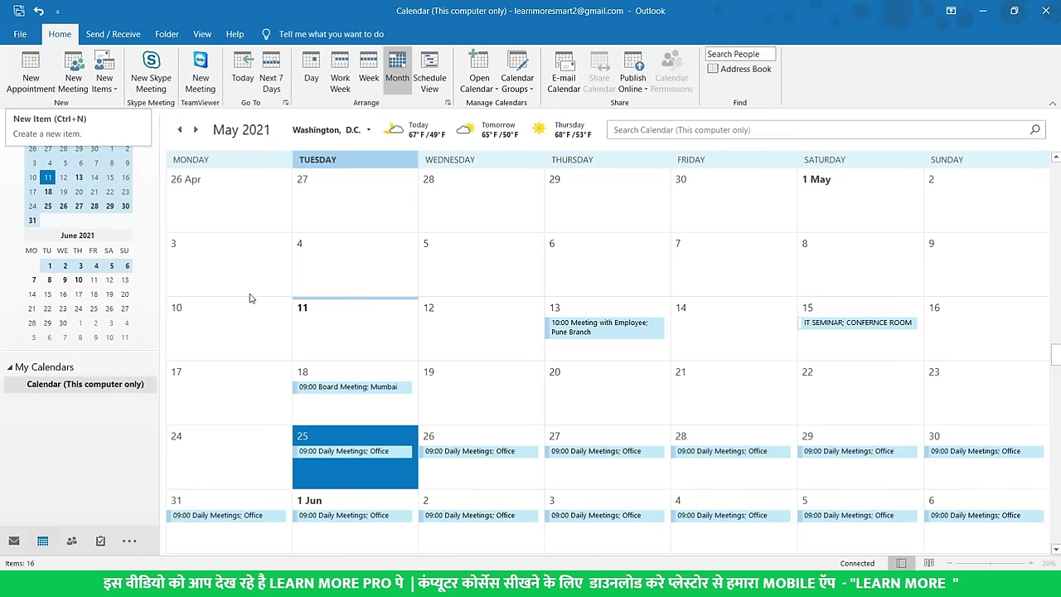
# Scroll the calendar and select the 25, 26, 27, 28 May and 3 June days
pyautogui.scroll(-2, 252, 299)
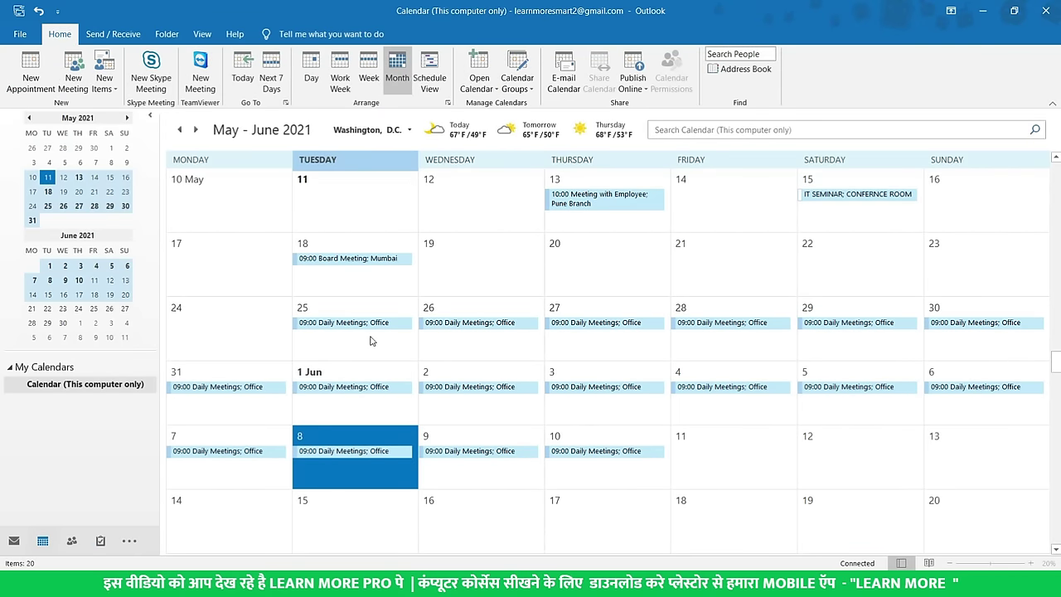
pyautogui.click(373, 341)
pyautogui.click(482, 344)
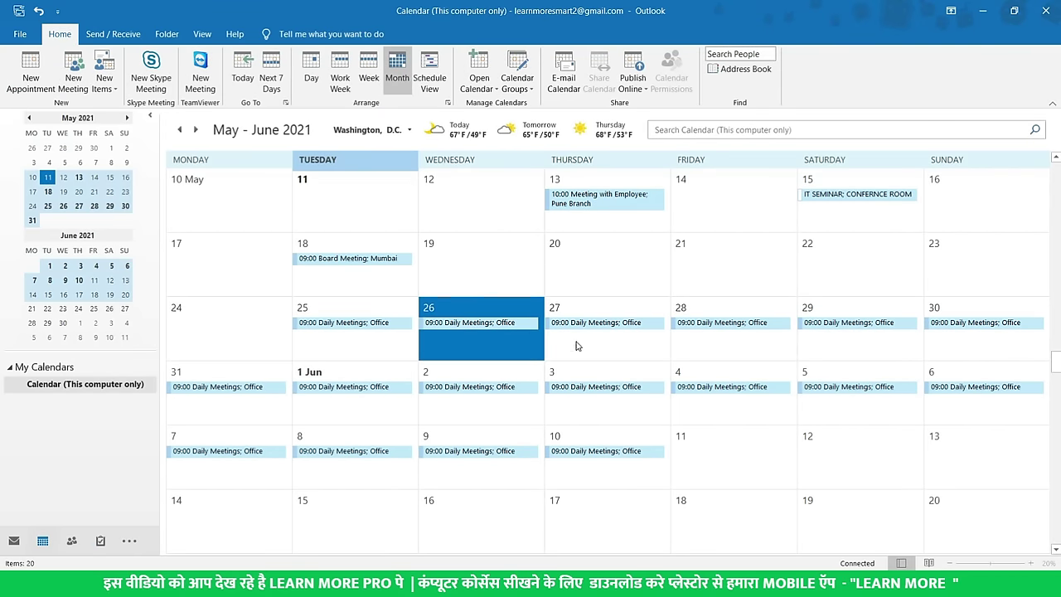
pyautogui.click(614, 343)
pyautogui.click(744, 347)
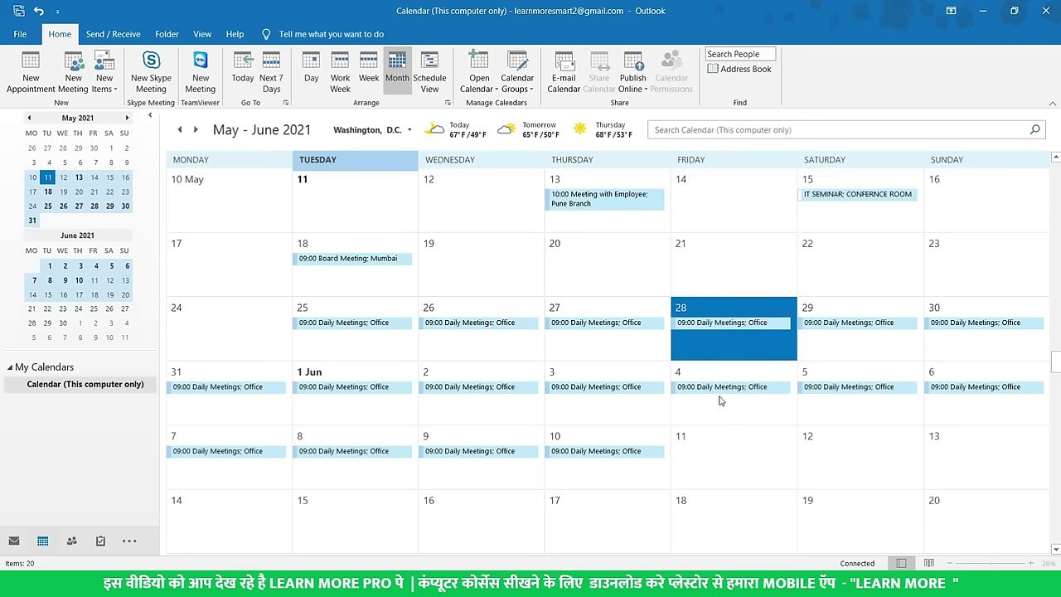
pyautogui.click(629, 410)
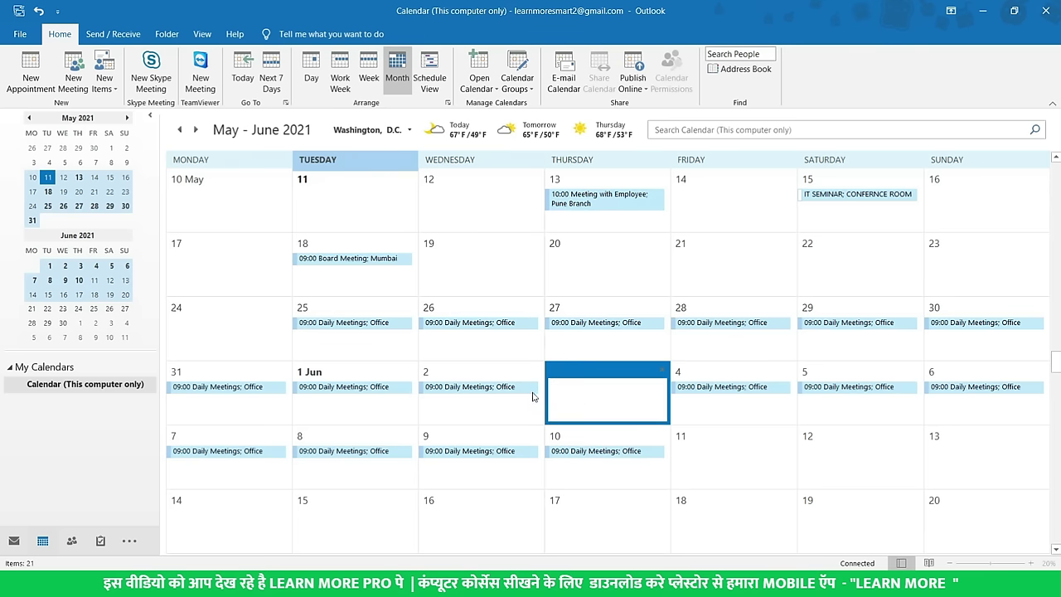
# Select the 25 May Daily Meetings occurrence and check its shortcut menu, then close it
pyautogui.click(383, 327)
pyautogui.rightClick(384, 330)
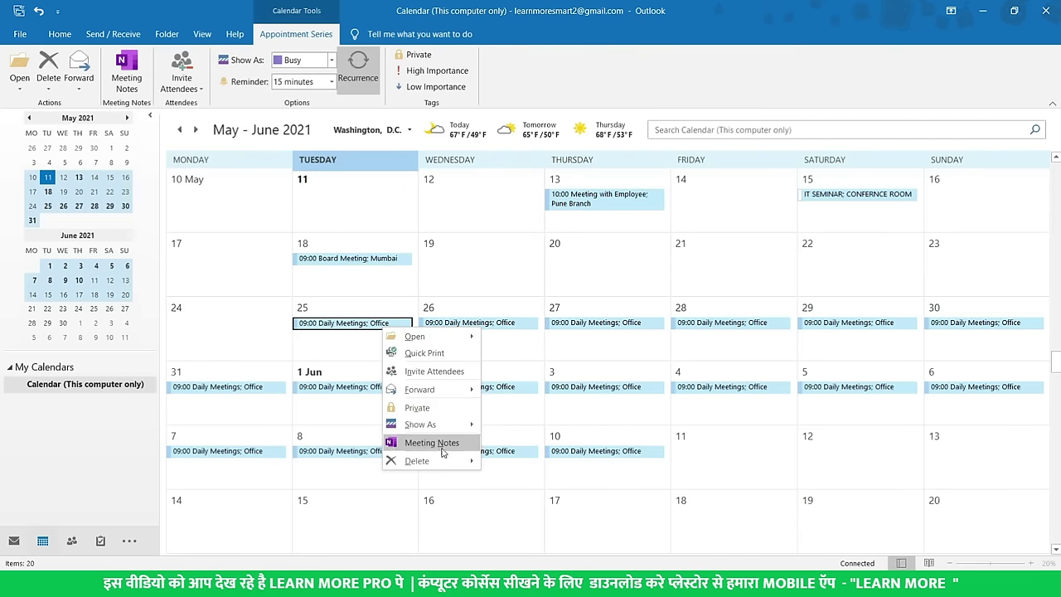
pyautogui.moveTo(442, 462)
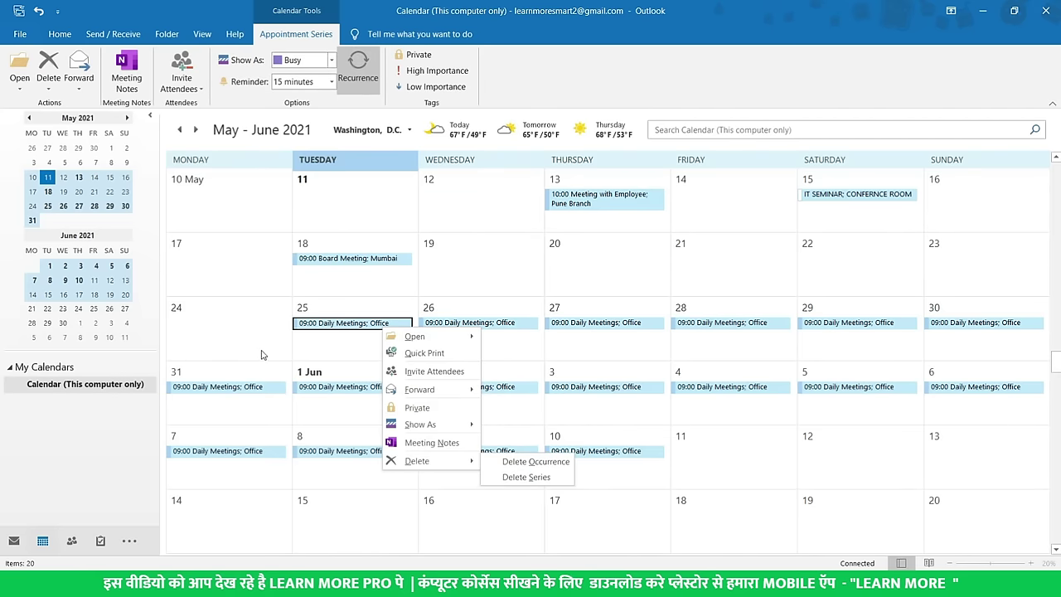
pyautogui.press('Escape')
pyautogui.press('Escape')
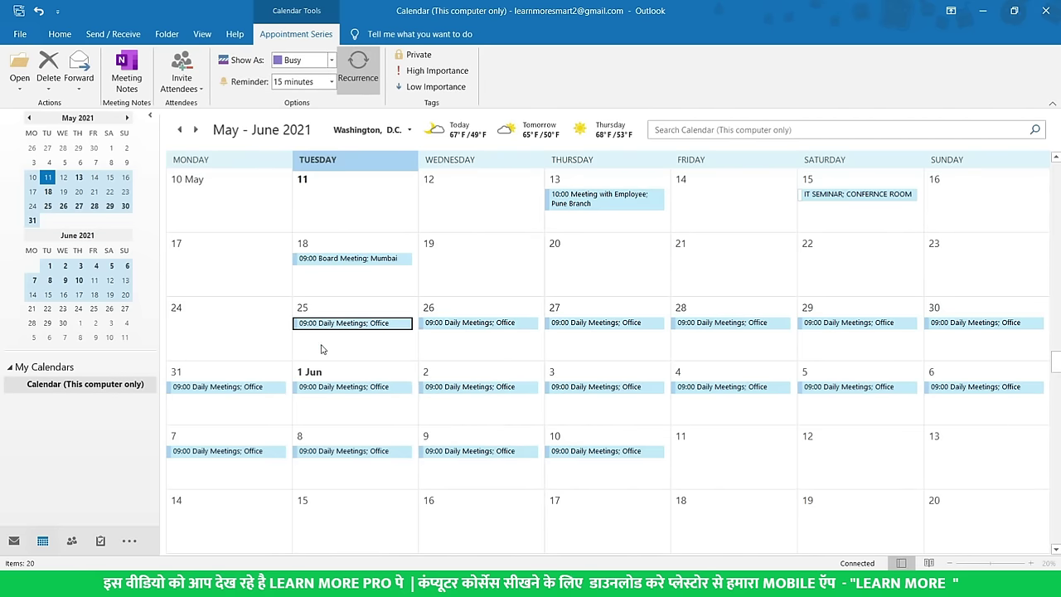
pyautogui.rightClick(346, 330)
pyautogui.click(516, 347)
# Toggle importance on the 26–28 May Daily Meetings occurrences, ending on High Importance
pyautogui.click(478, 330)
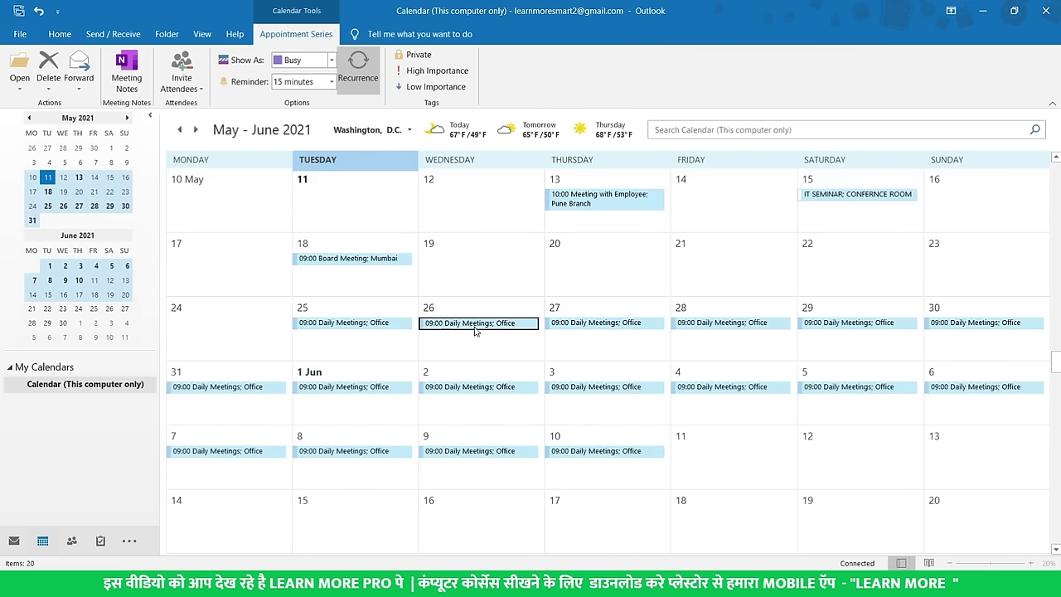
pyautogui.click(444, 72)
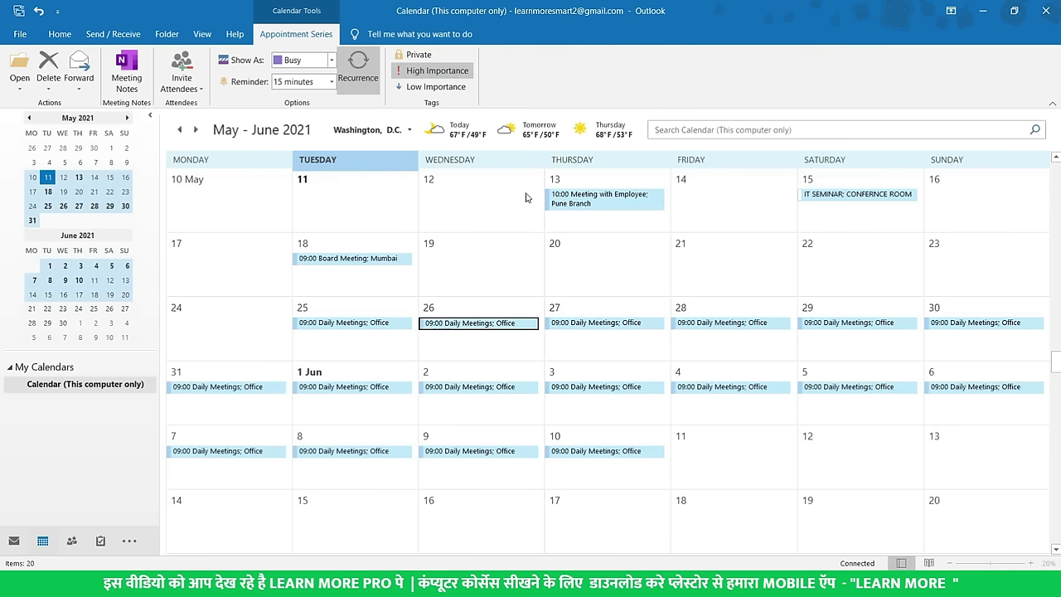
pyautogui.click(611, 323)
pyautogui.click(438, 87)
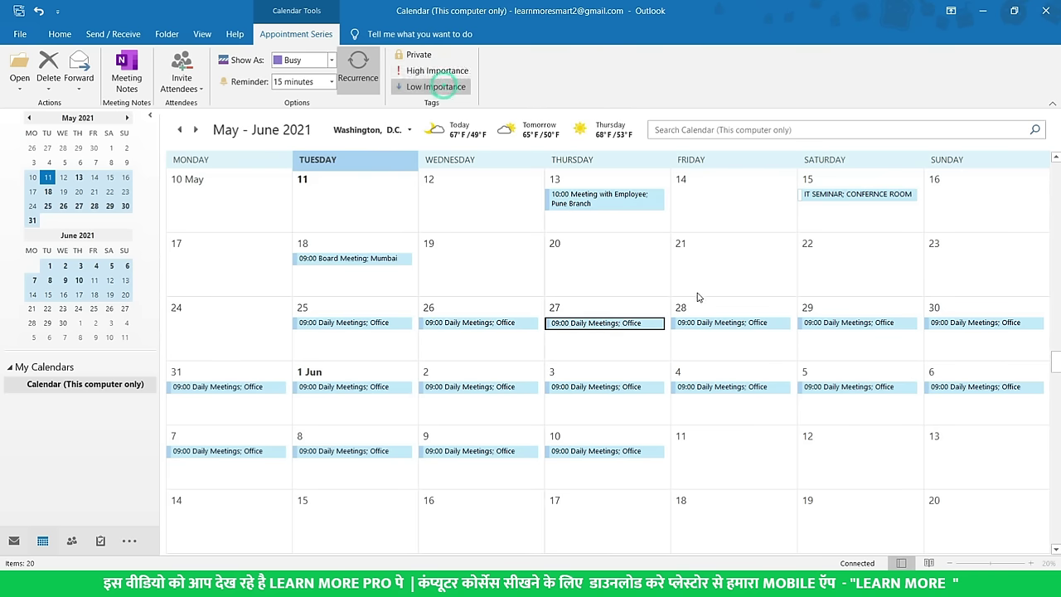
pyautogui.click(718, 328)
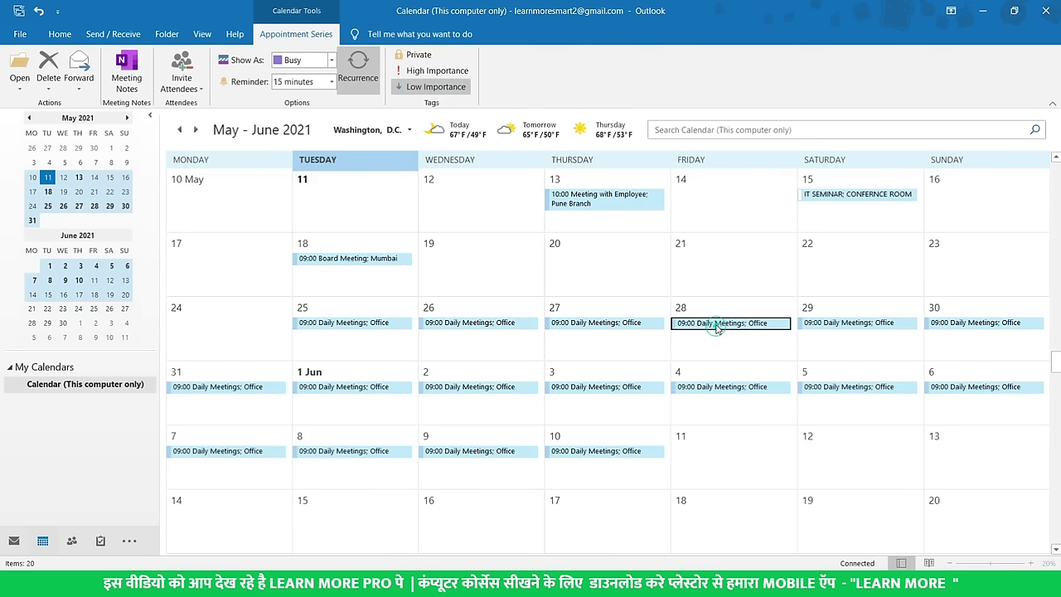
pyautogui.click(437, 71)
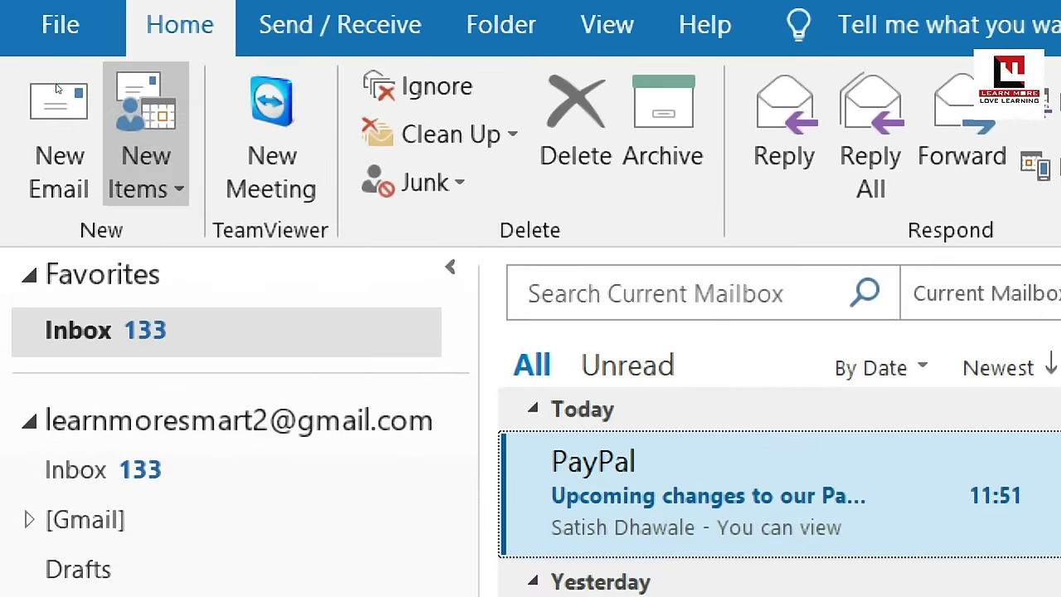
# Create a blank meeting invitation from the New Items list's Meeting option
pyautogui.click(146, 165)
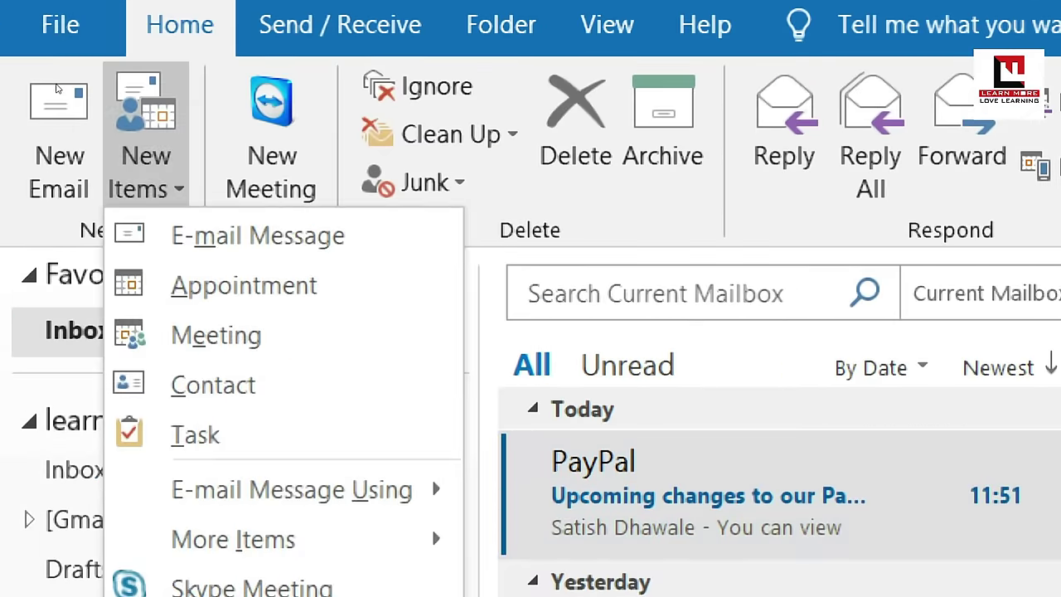
pyautogui.press('Down')
pyautogui.press('Down')
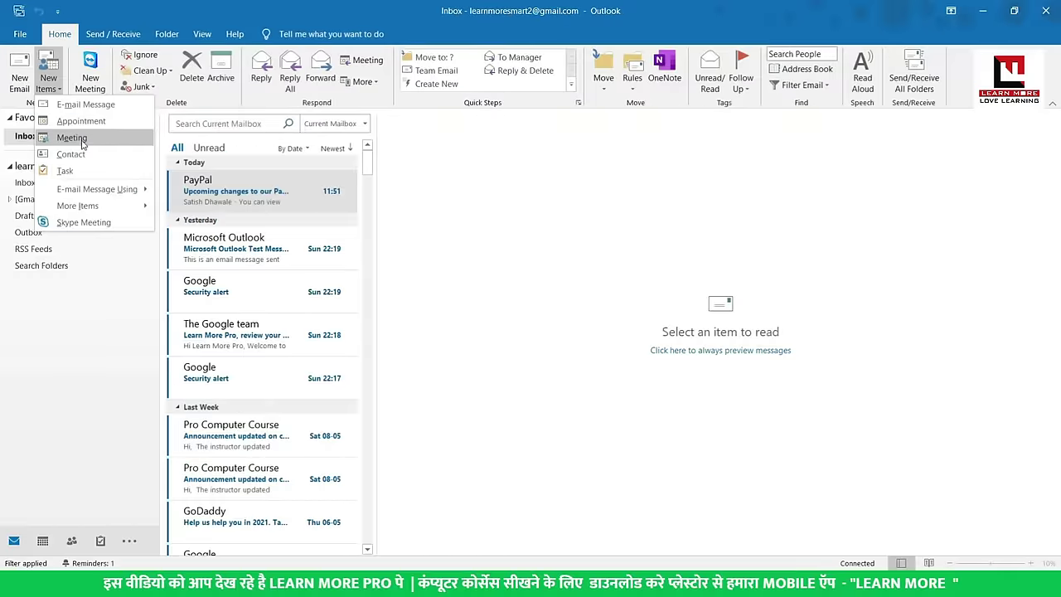
pyautogui.click(82, 141)
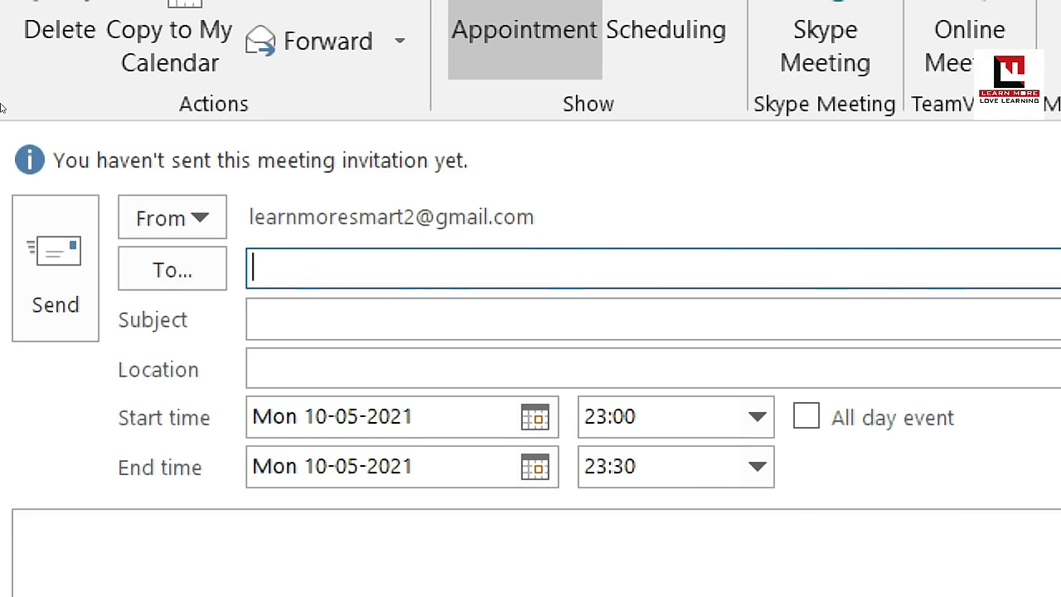
# Add the autocompleted recipient's e-mail address to the To field
pyautogui.write('nr')
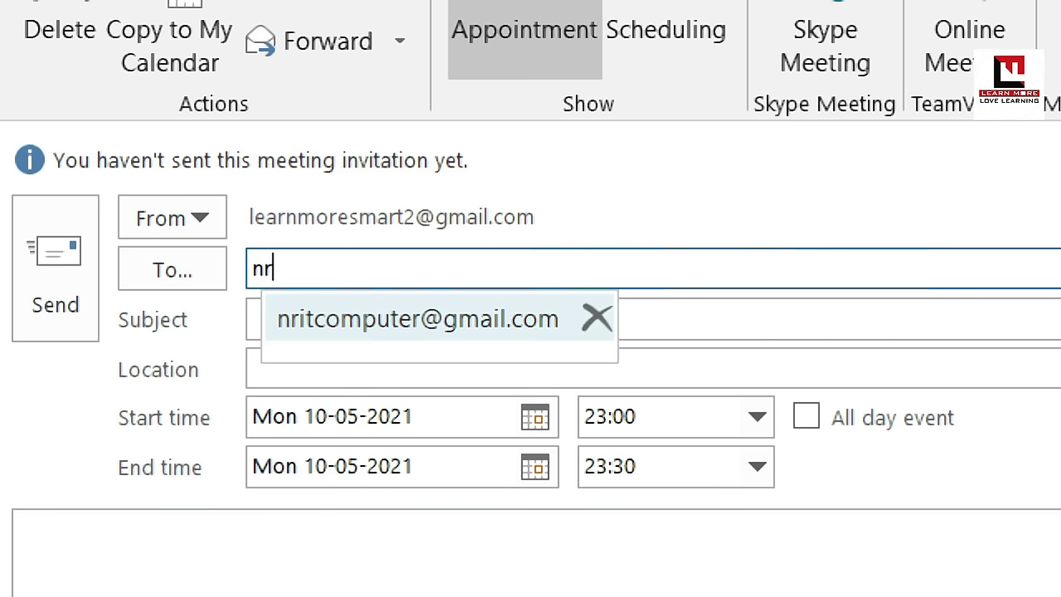
pyautogui.press('Return')
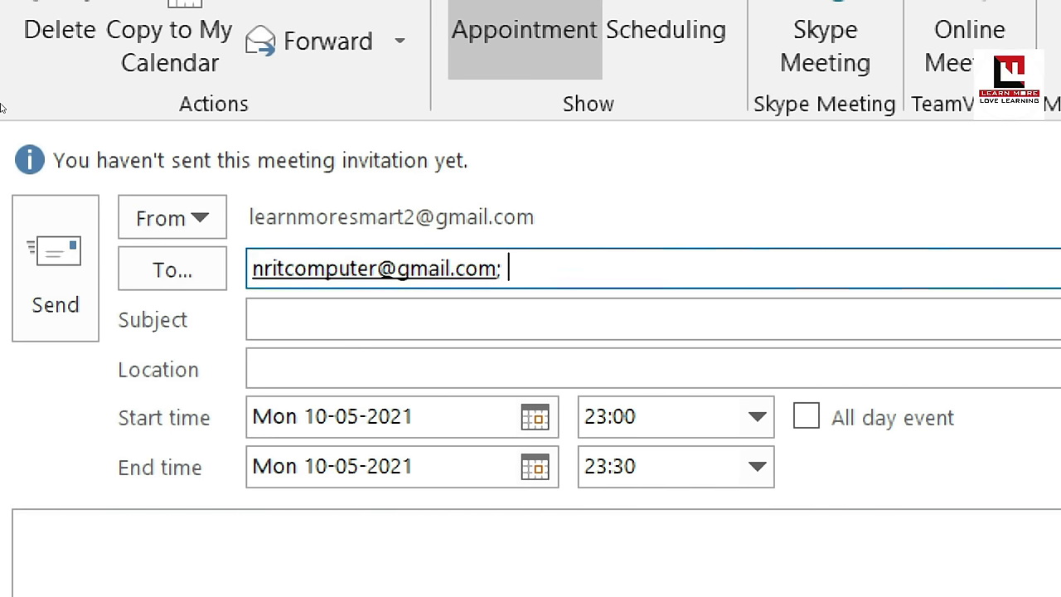
pyautogui.write('n')
pyautogui.press('BackSpace')
pyautogui.press('Tab')
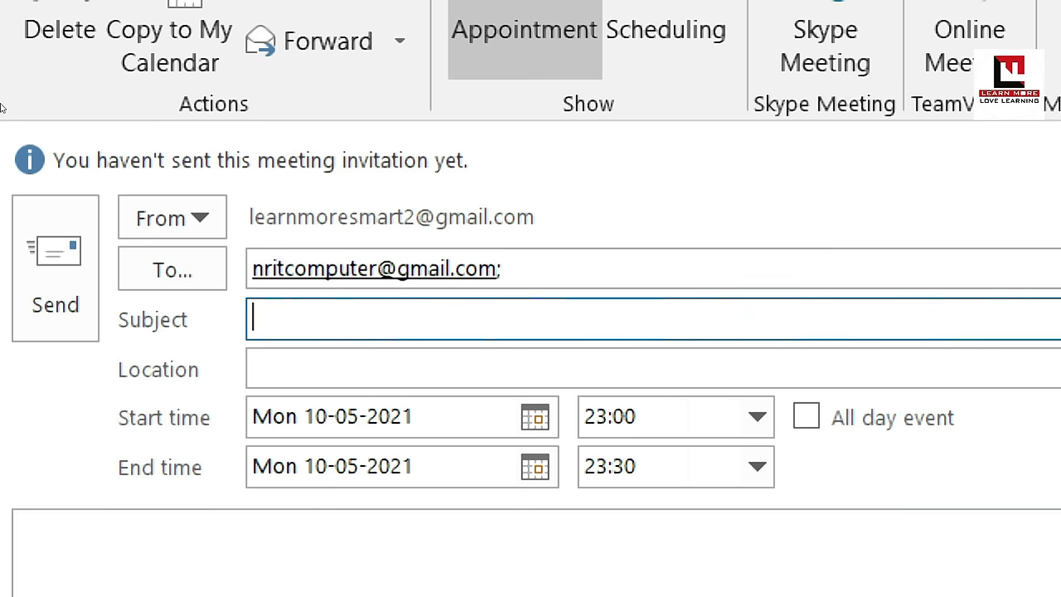
# Enter the subject 'Board Meeting' and the location 'PUNE'
pyautogui.write('Board Meeting')
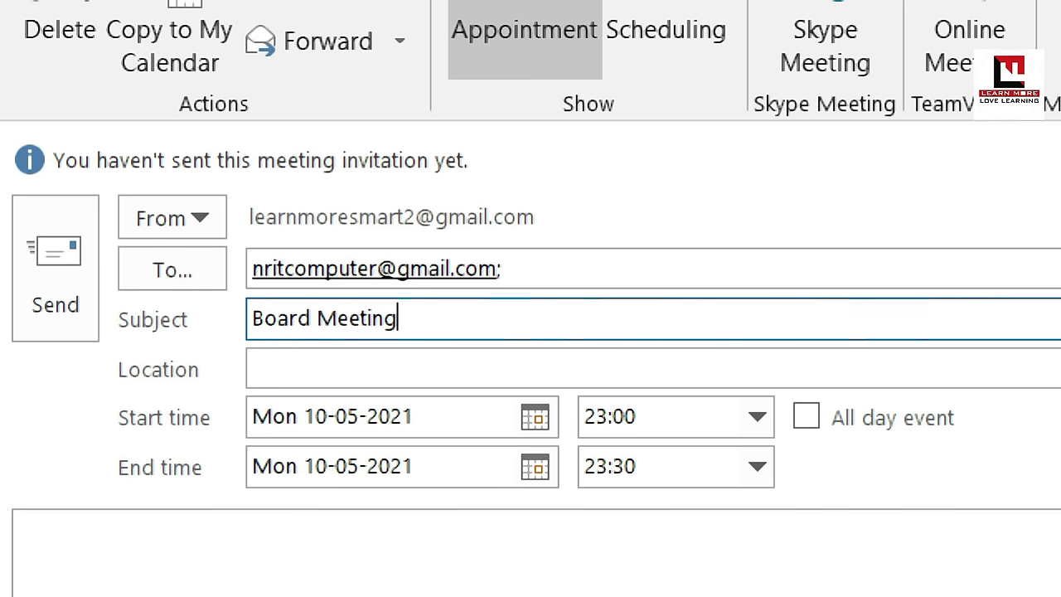
pyautogui.press('Tab')
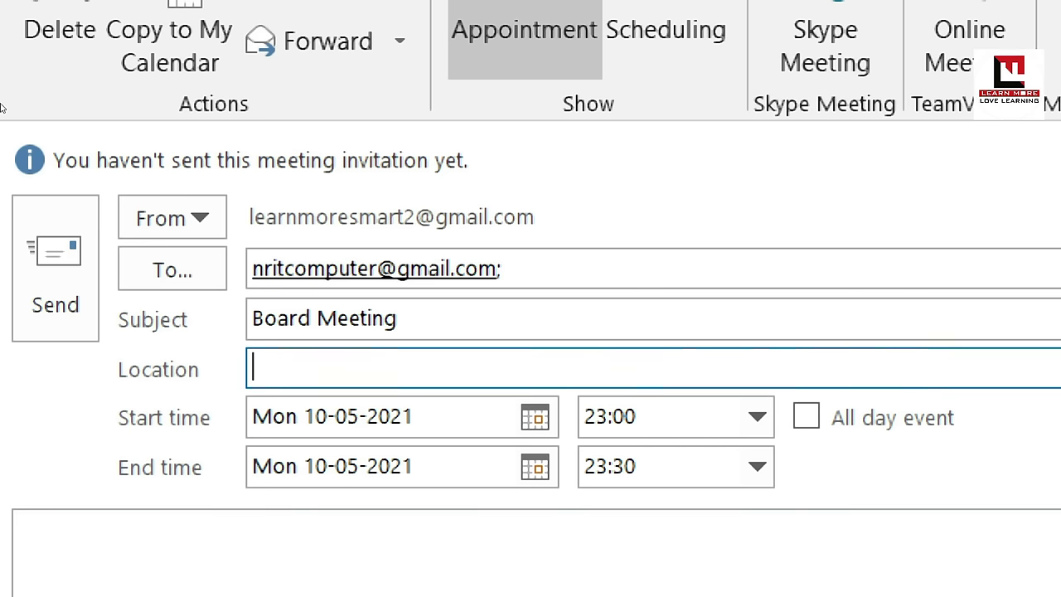
pyautogui.write('pun')
pyautogui.press('BackSpace')
pyautogui.press('BackSpace')
pyautogui.press('BackSpace')
pyautogui.write('PUNE')
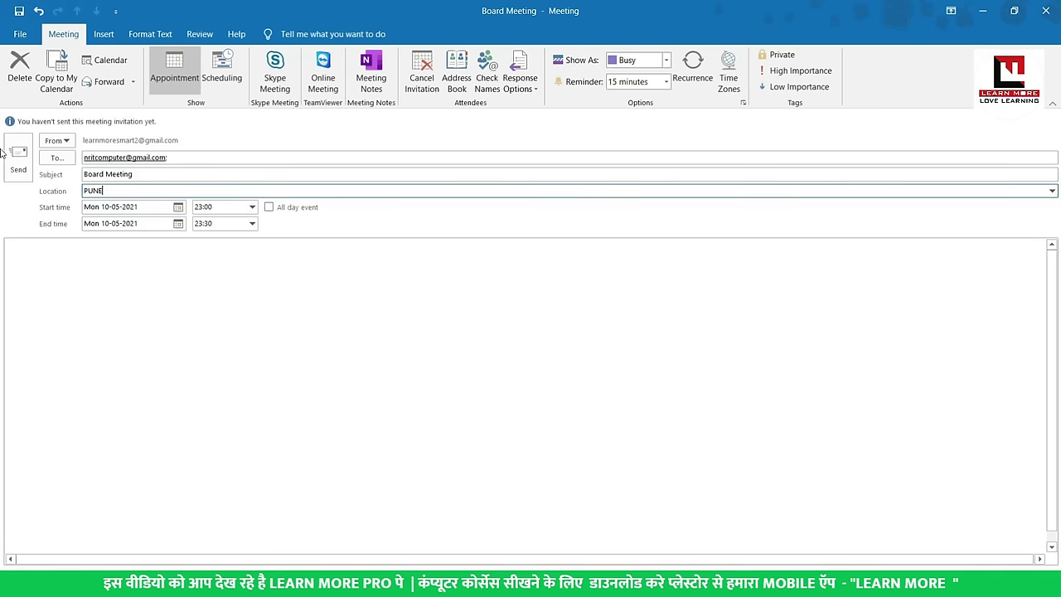
# Send the Board Meeting invitation and switch to the Gmail inbox in Chrome
pyautogui.click(15, 159)
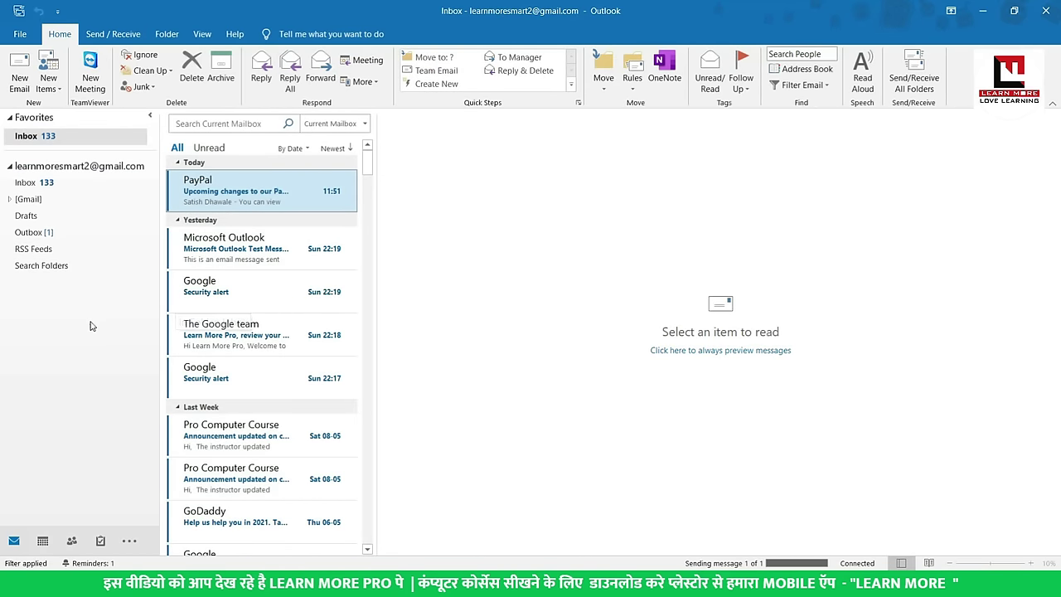
pyautogui.click(20, 34)
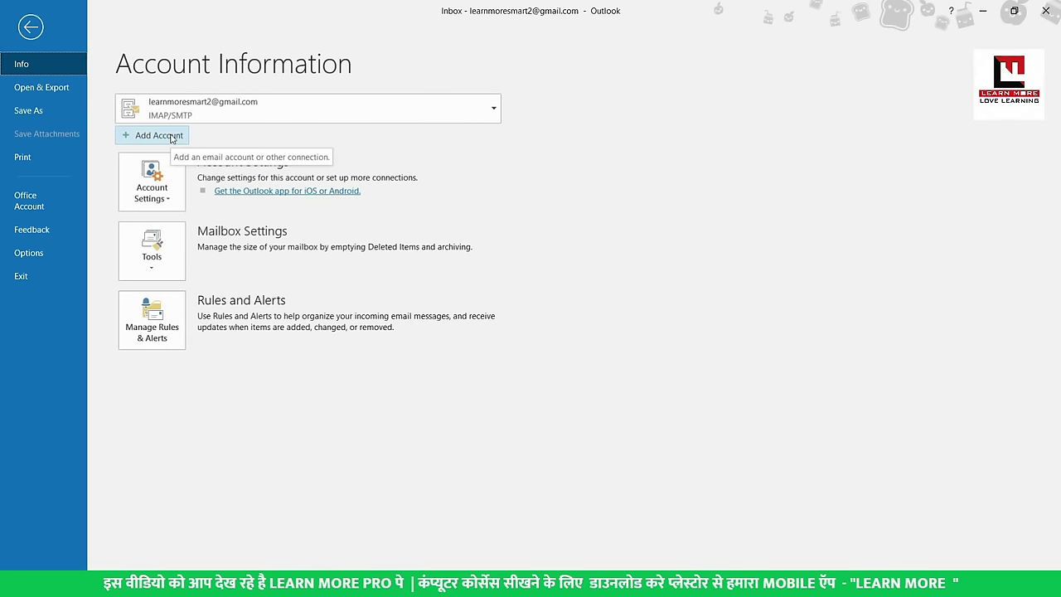
pyautogui.press('Escape')
pyautogui.hotkey('alt', 'Tab')
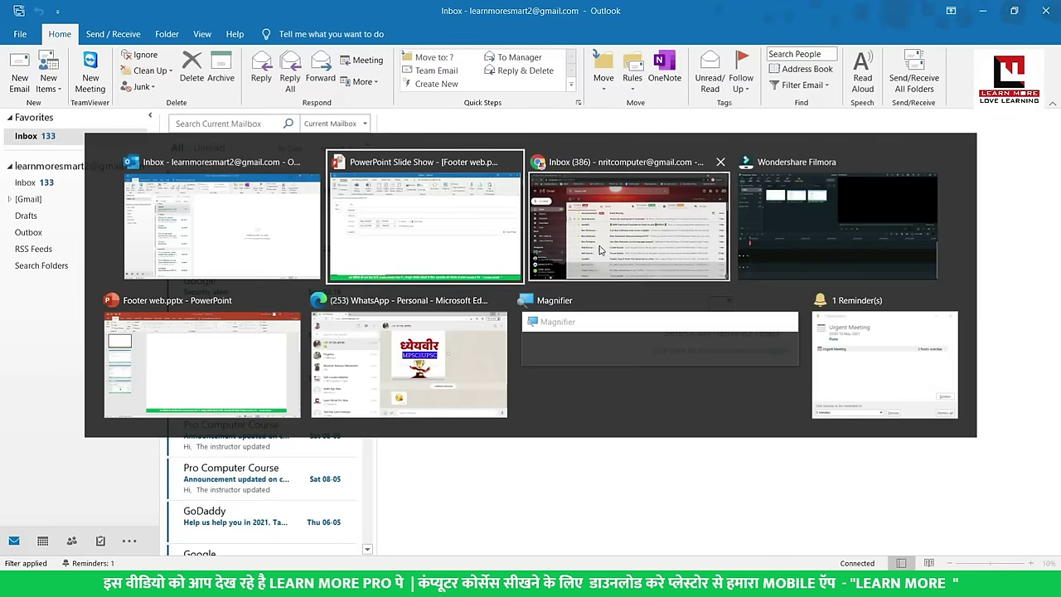
pyautogui.click(597, 253)
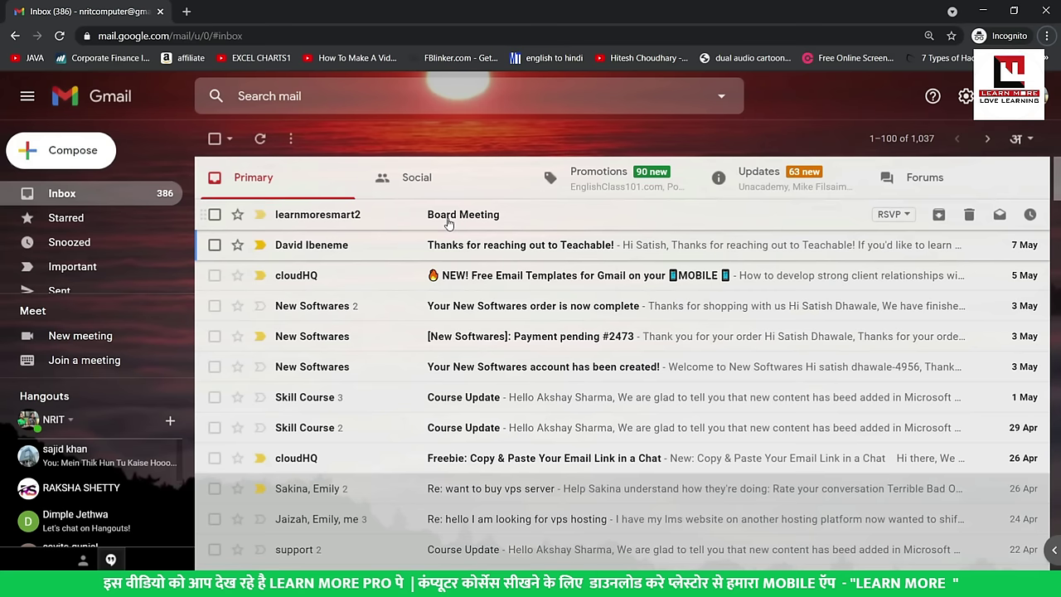
# Open the Board Meeting invite email for Mon 10 May 2021, 5:30pm–6pm at PUNE
pyautogui.click(448, 220)
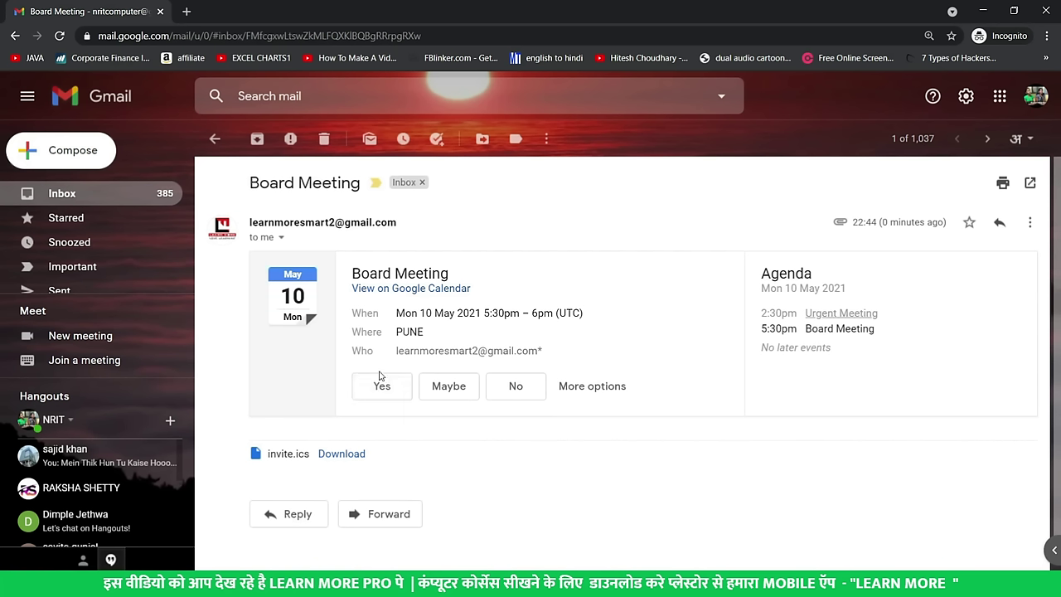
pyautogui.hotkey('alt', 'Tab')
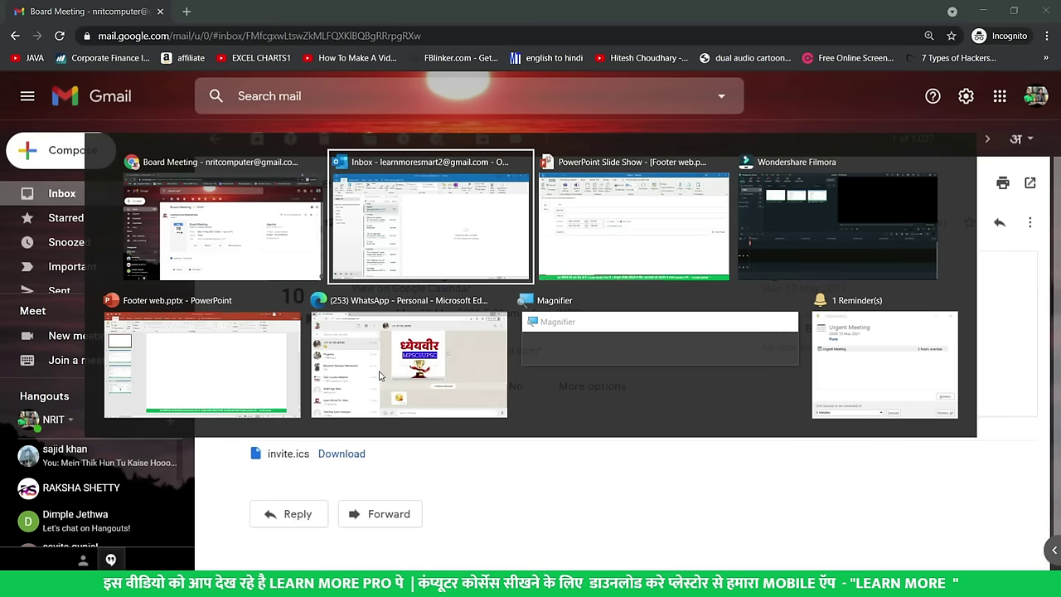
# Return to Outlook and bring the Untitled Meeting form window to the front
pyautogui.hotkey('alt', 'Tab')
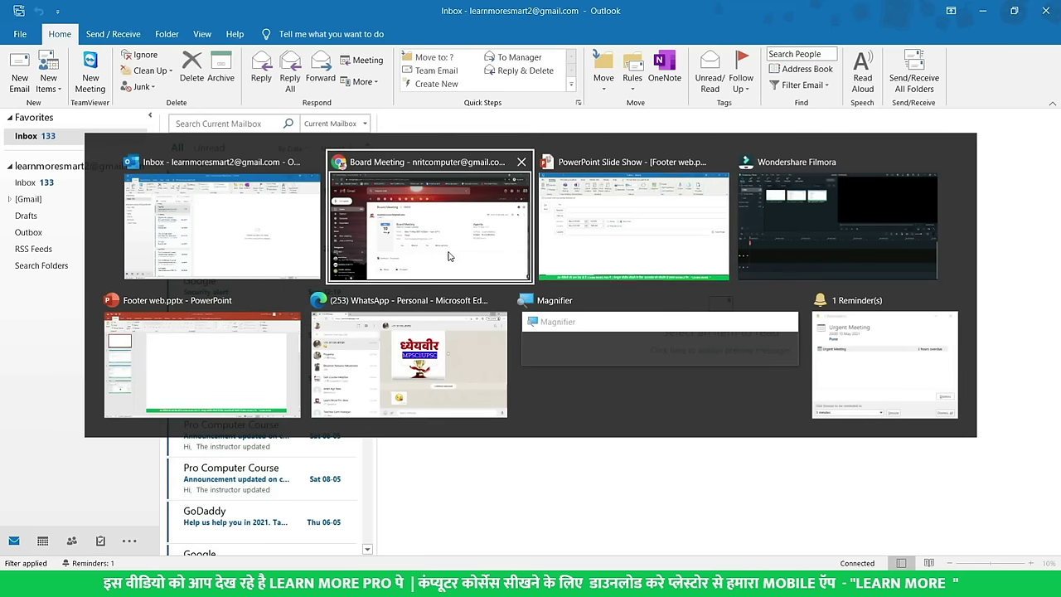
pyautogui.click(239, 238)
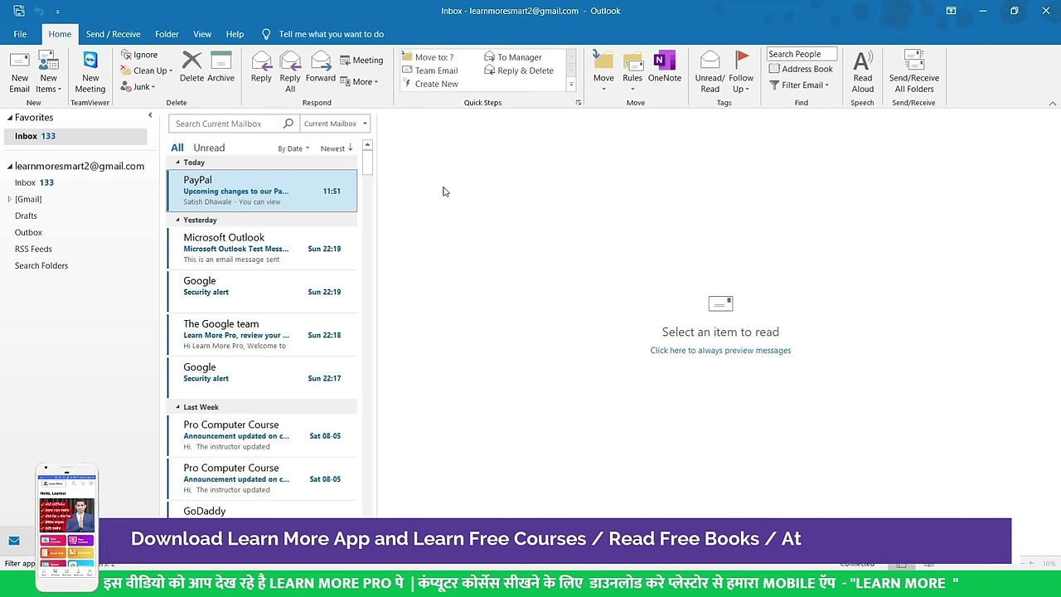
pyautogui.hotkey('alt', 'Tab')
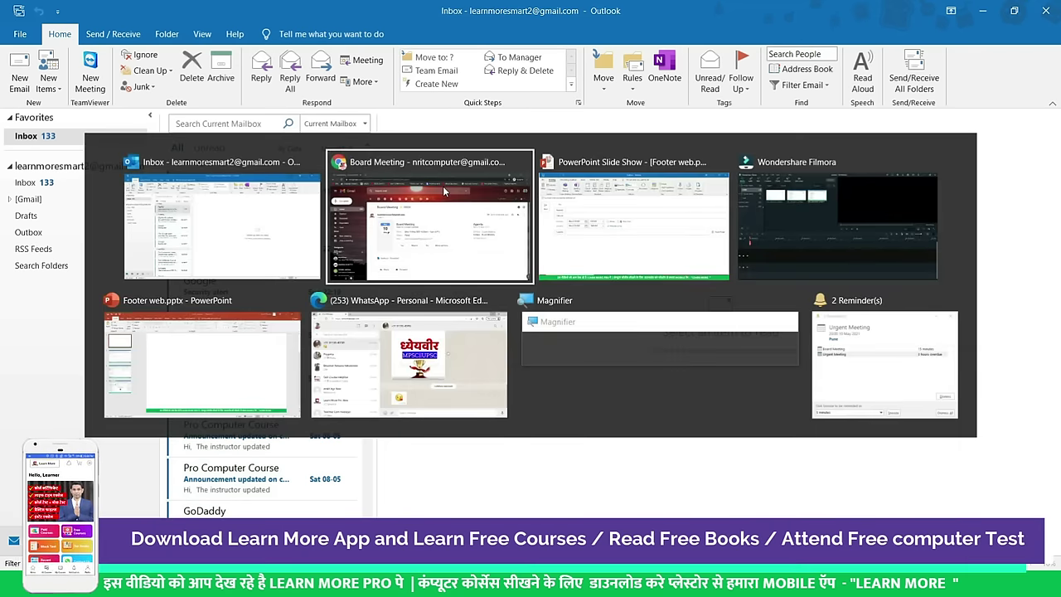
pyautogui.click(592, 218)
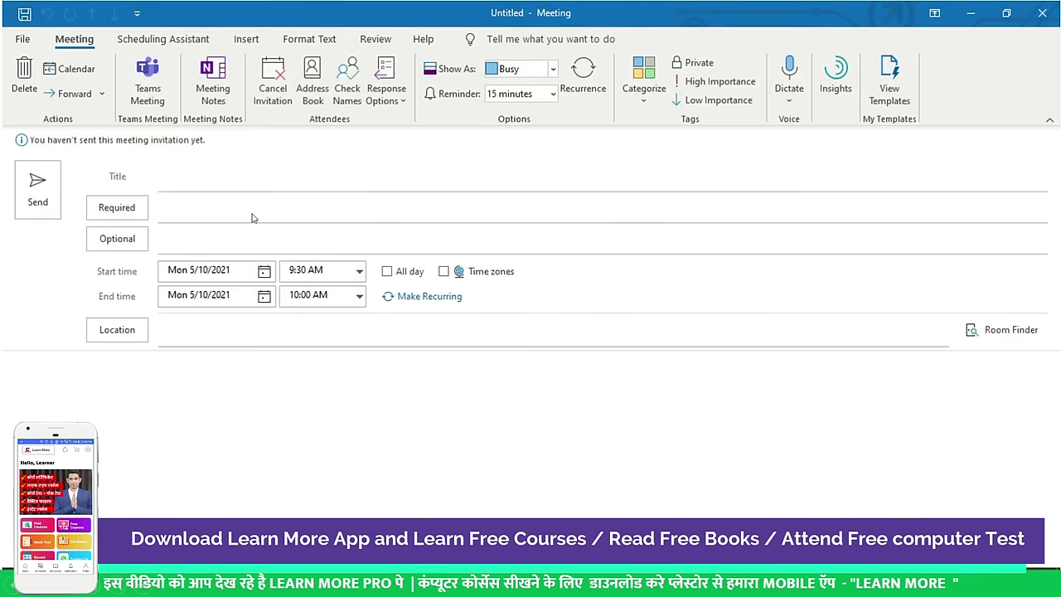